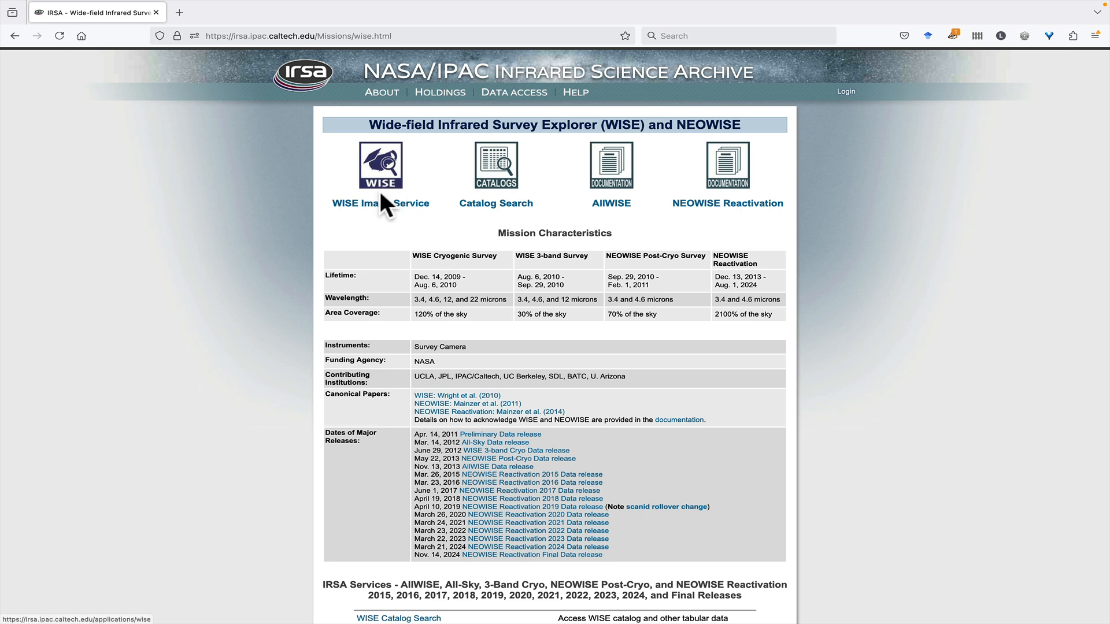
- Open the WISE Image Service and set up a single-object search for M16 using the Image contains target search type
{"action": "left_click", "coordinate": [377, 202]}
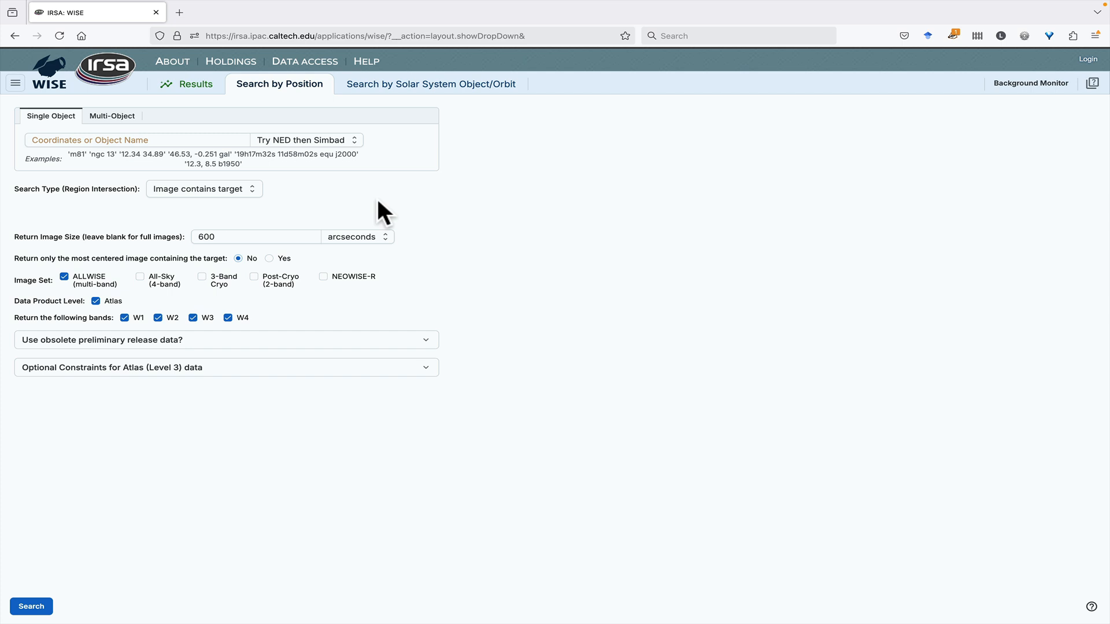
{"action": "left_click", "coordinate": [181, 139]}
{"action": "left_click", "coordinate": [275, 149]}
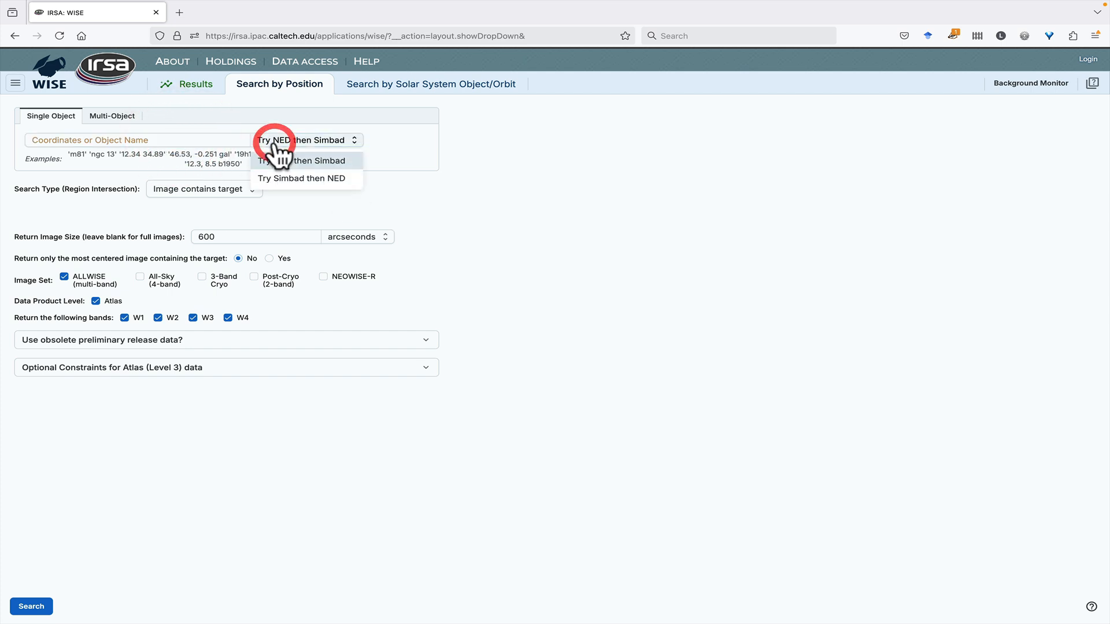
{"action": "left_click", "coordinate": [273, 141]}
{"action": "left_click", "coordinate": [234, 141]}
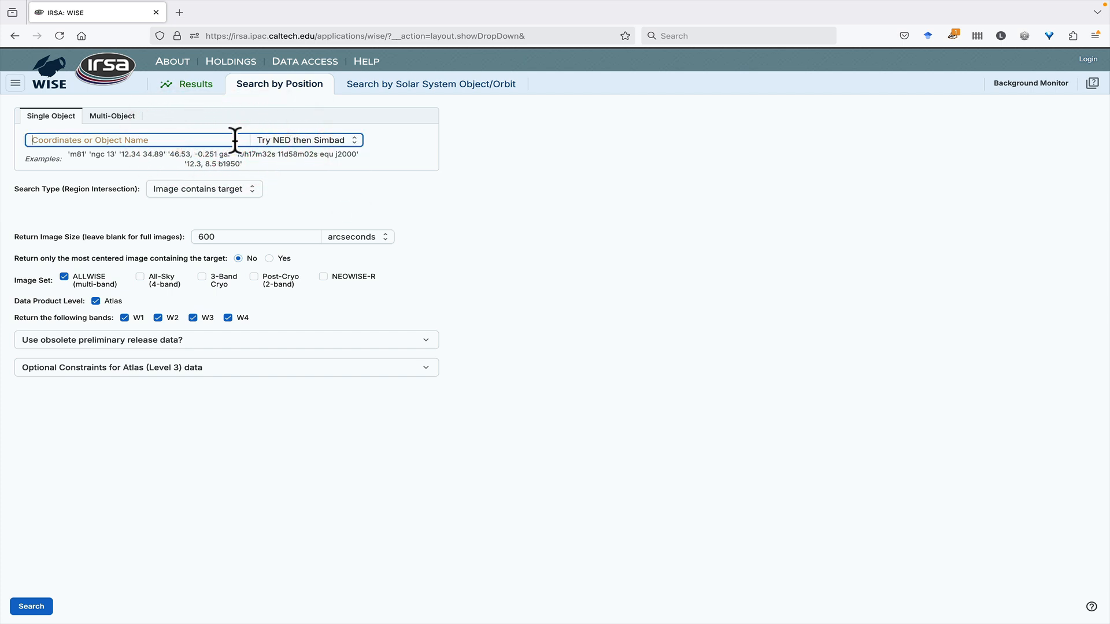
{"action": "left_click", "coordinate": [195, 142]}
{"action": "type", "text": "M16"}
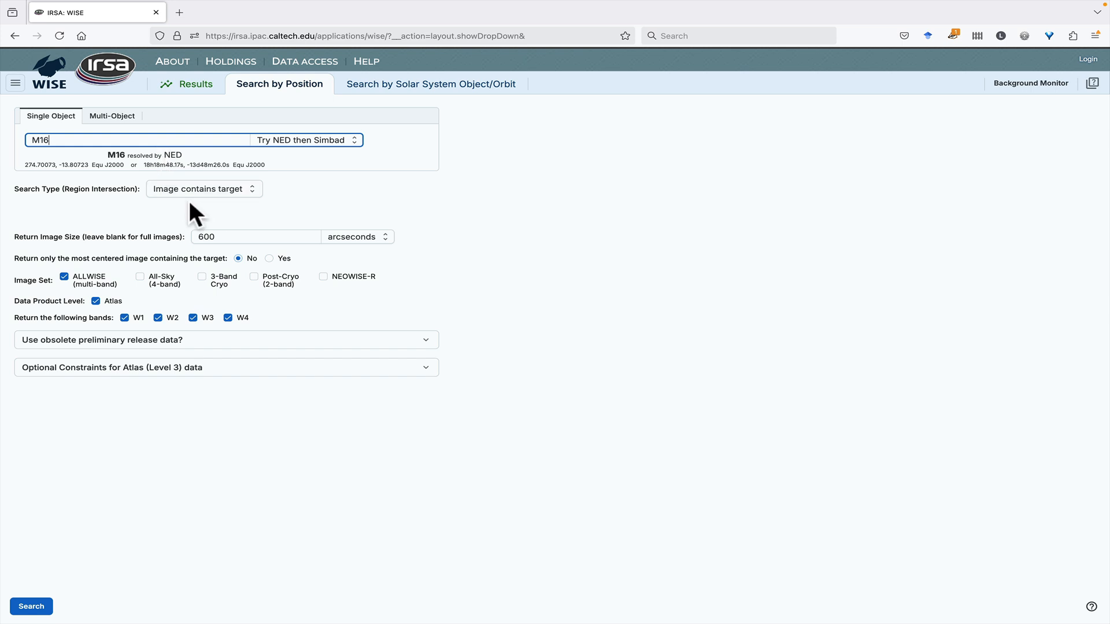
{"action": "left_click", "coordinate": [233, 189]}
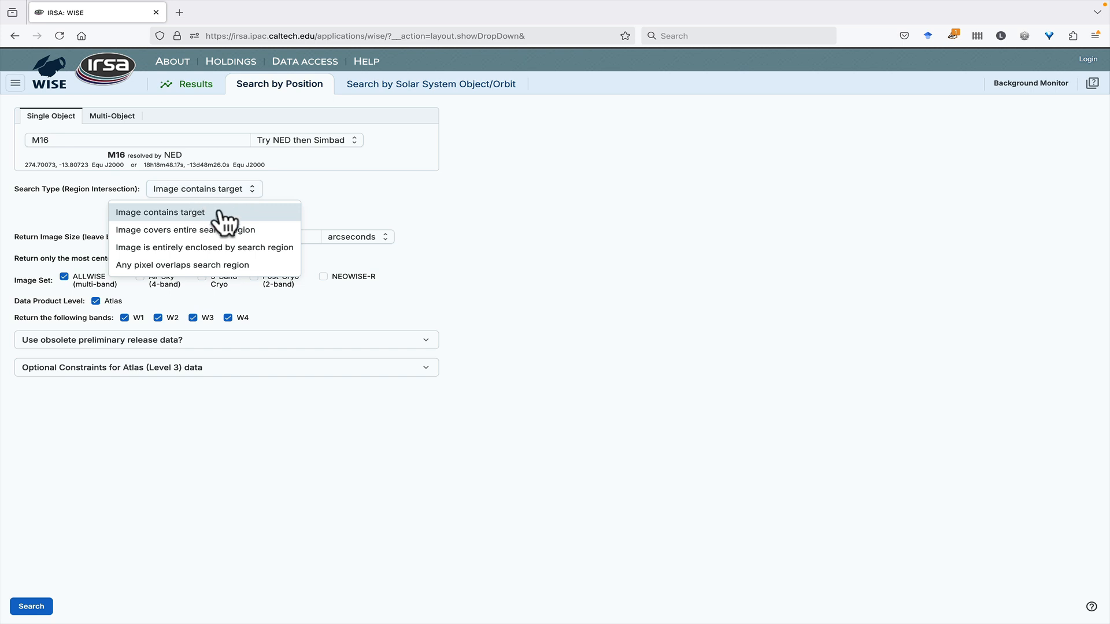
{"action": "left_click", "coordinate": [184, 214]}
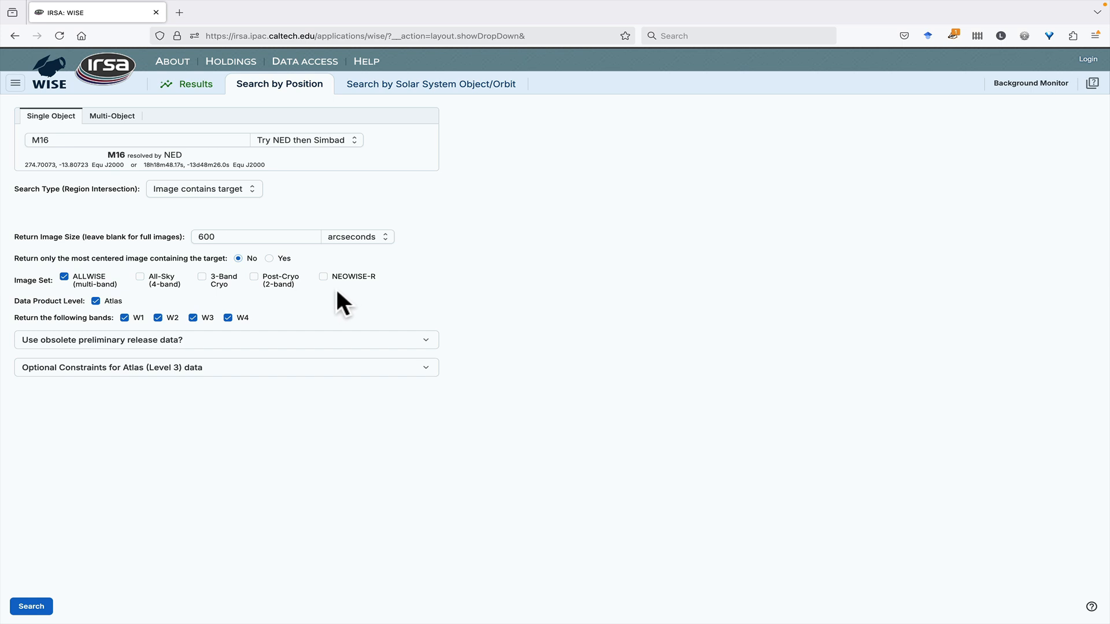
- Add the All-Sky, 3-Band Cryo, Post-Cryo and NEOWISE-R image sets plus Single Exposure data, and run the search
{"action": "left_click", "coordinate": [140, 278]}
{"action": "left_click", "coordinate": [203, 277]}
{"action": "left_click", "coordinate": [255, 278]}
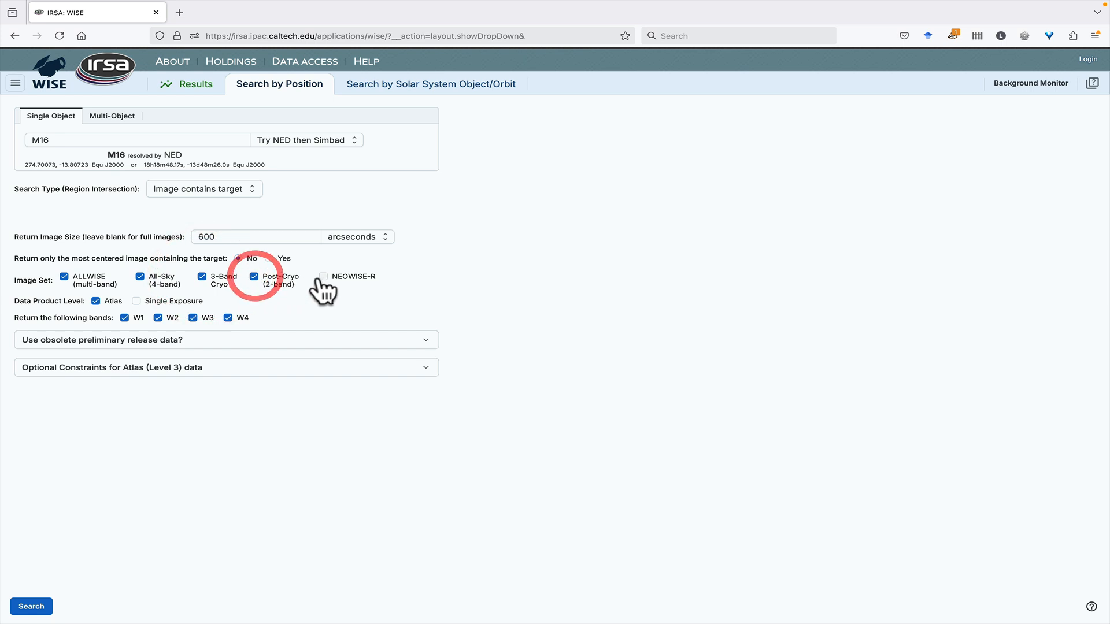
{"action": "left_click", "coordinate": [322, 278]}
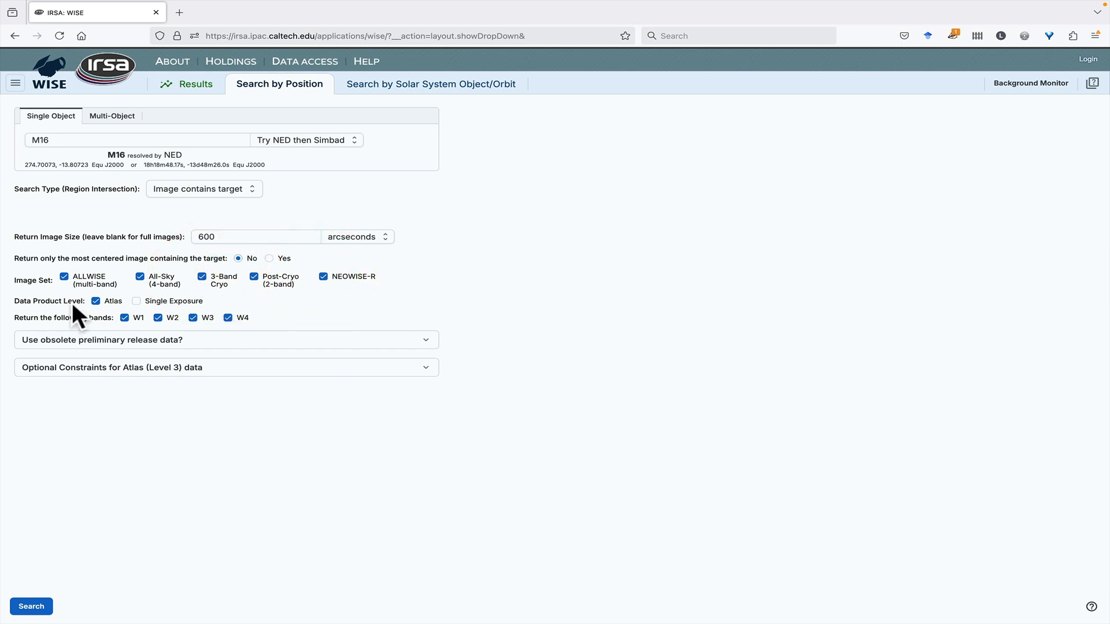
{"action": "left_click", "coordinate": [137, 302]}
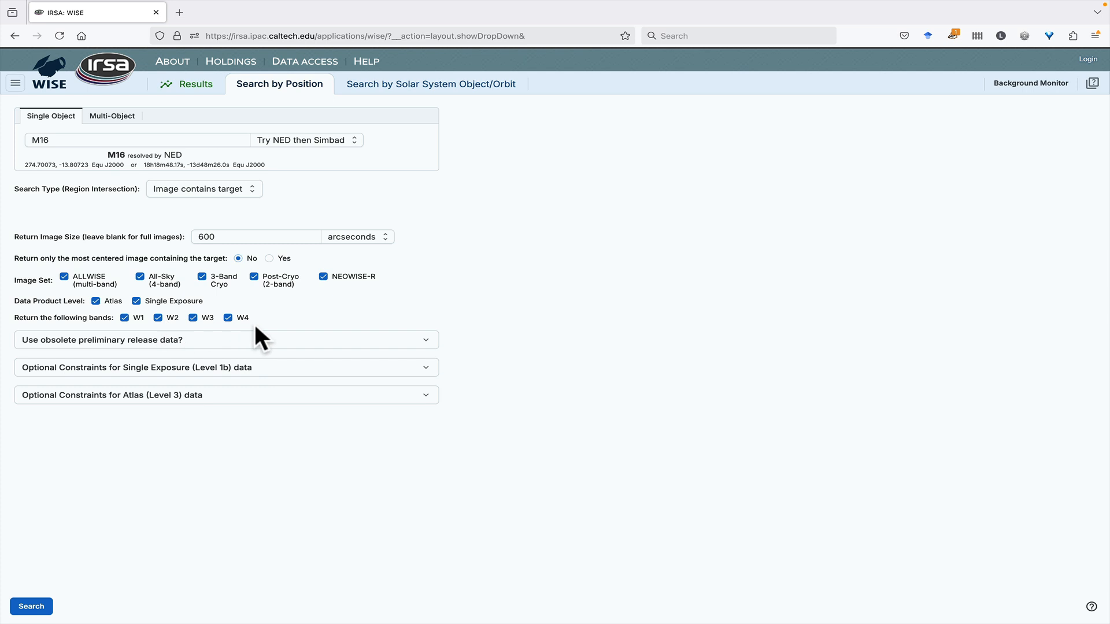
{"action": "left_click", "coordinate": [43, 607]}
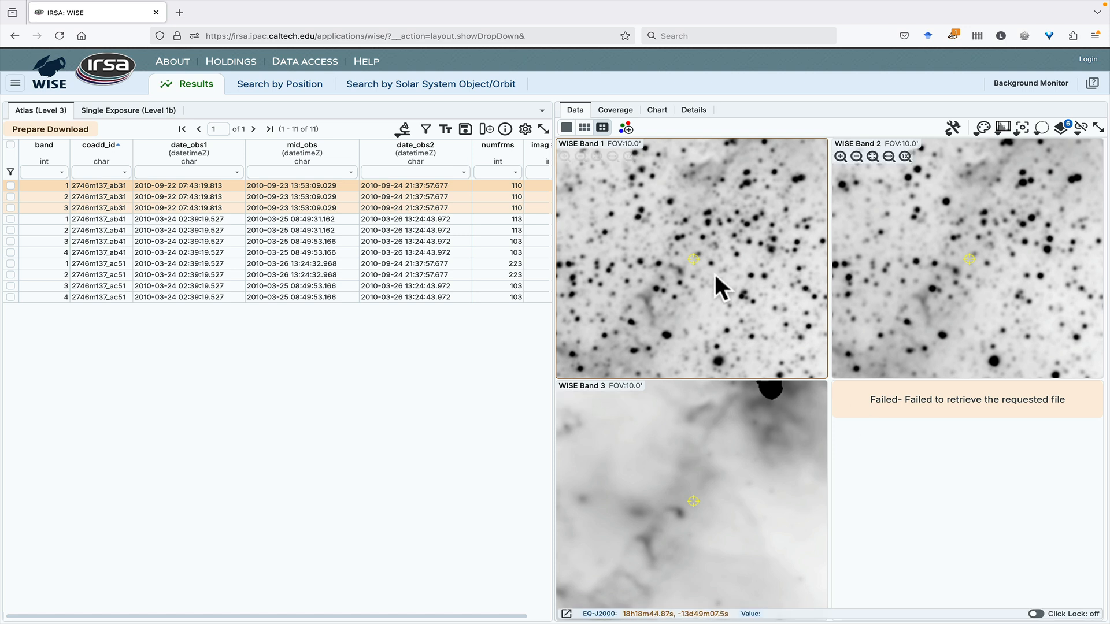
- Compare the band images of coadds 2746m137_ab41 and 2746m137_ab31, widening the results table to show the full image_set column
{"action": "left_click", "coordinate": [269, 227]}
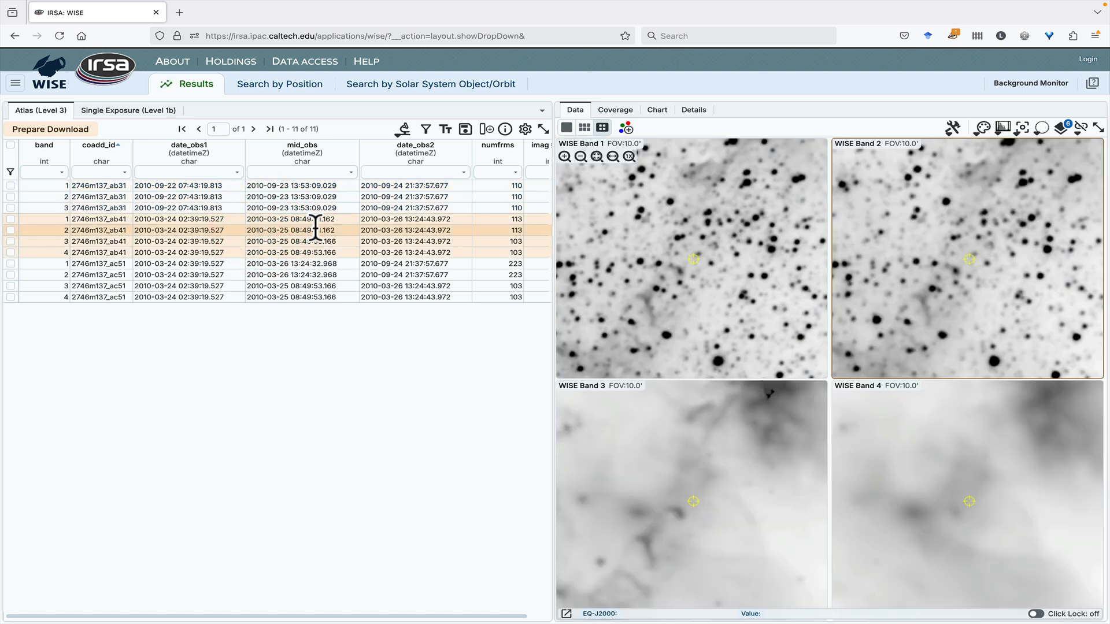
{"action": "left_click_drag", "start_coordinate": [552, 290], "coordinate": [578, 300]}
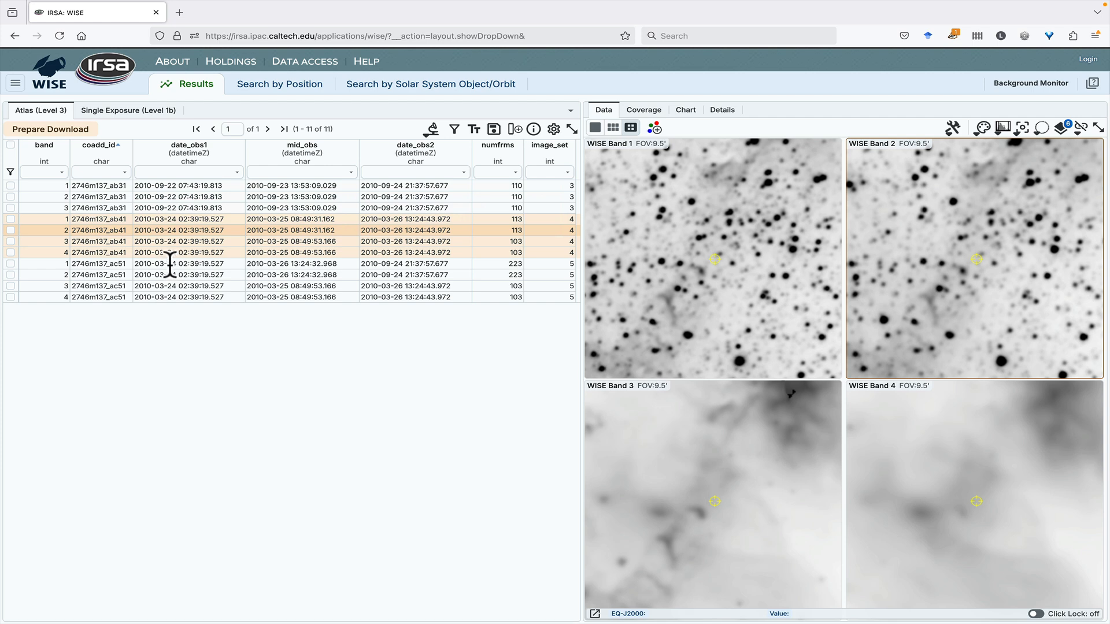
{"action": "left_click", "coordinate": [74, 185]}
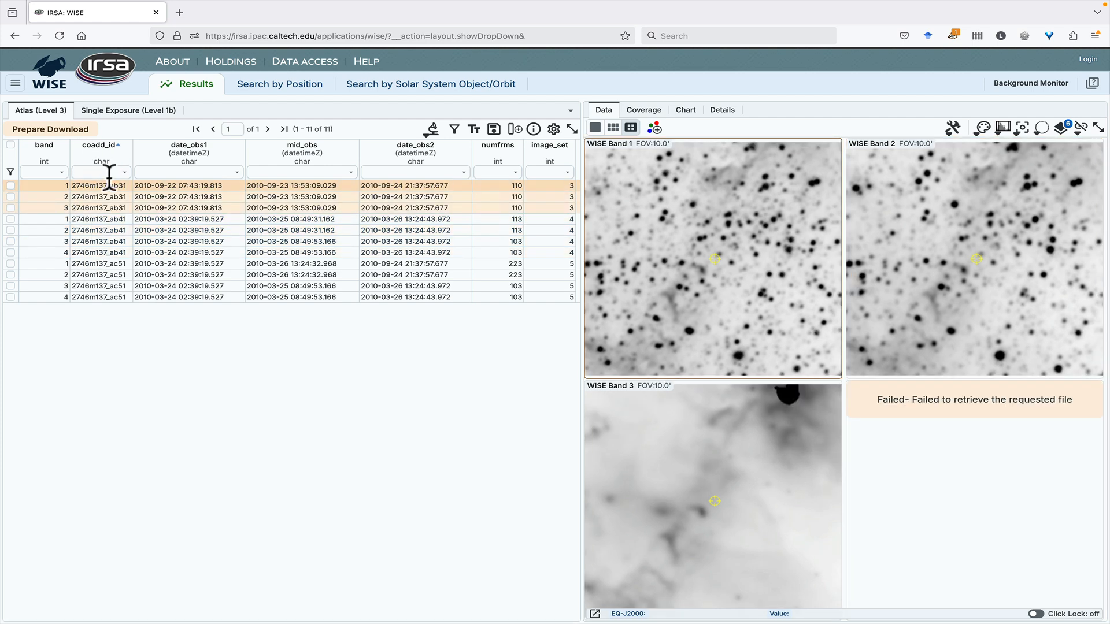
- Try sorting the Atlas results by date_obs1, and restore the ascending order by coadd_id
{"action": "left_click", "coordinate": [197, 146]}
{"action": "left_click", "coordinate": [197, 147]}
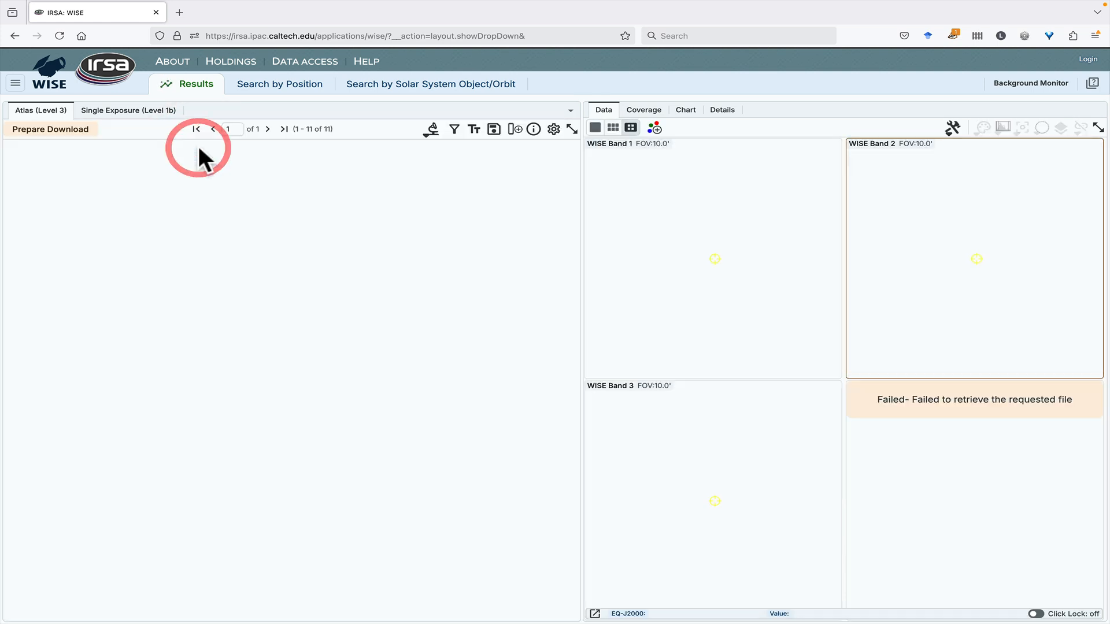
{"action": "left_click", "coordinate": [198, 149]}
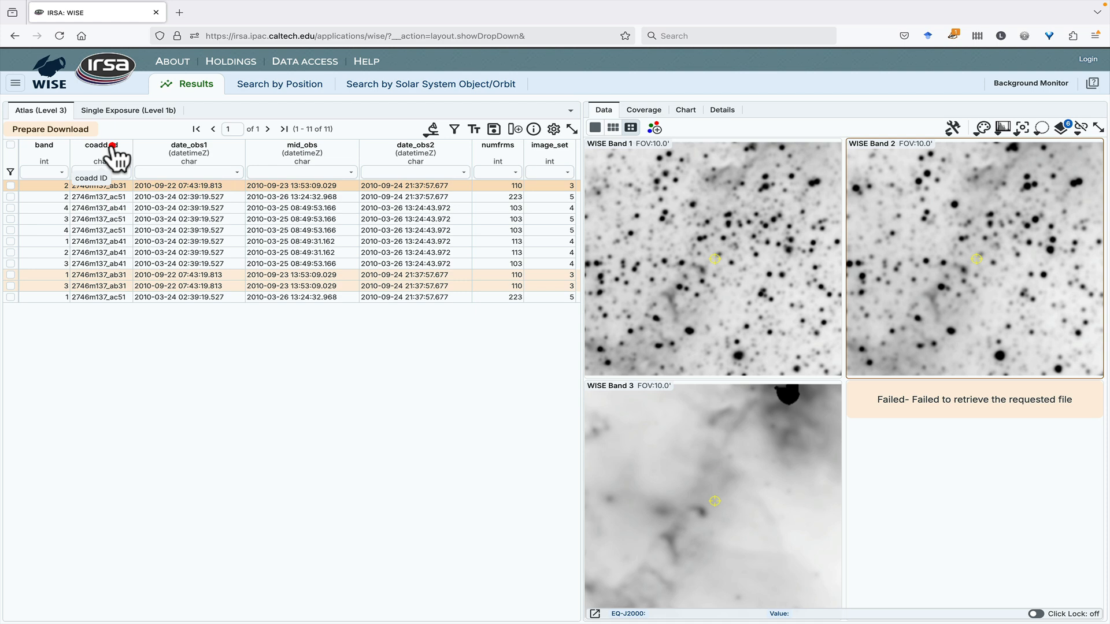
{"action": "left_click", "coordinate": [113, 147]}
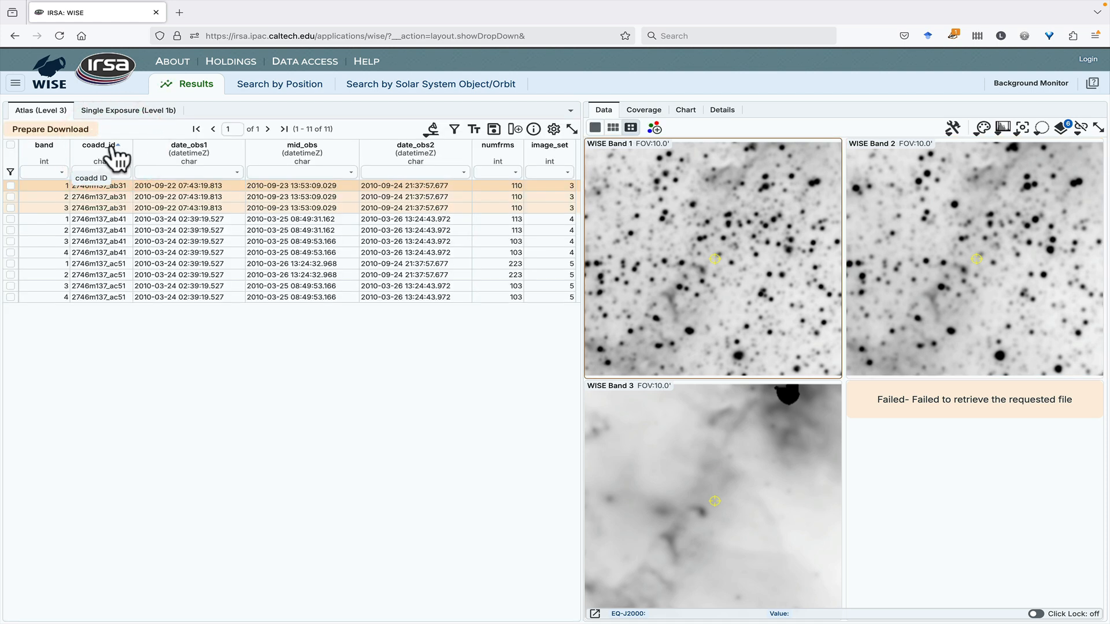
- Display the images of coadds 2746m137_ab41, 2746m137_ac51 and 2746m137_ab31 in turn, ending on the band 2 row of 2746m137_ab41
{"action": "left_click", "coordinate": [144, 223]}
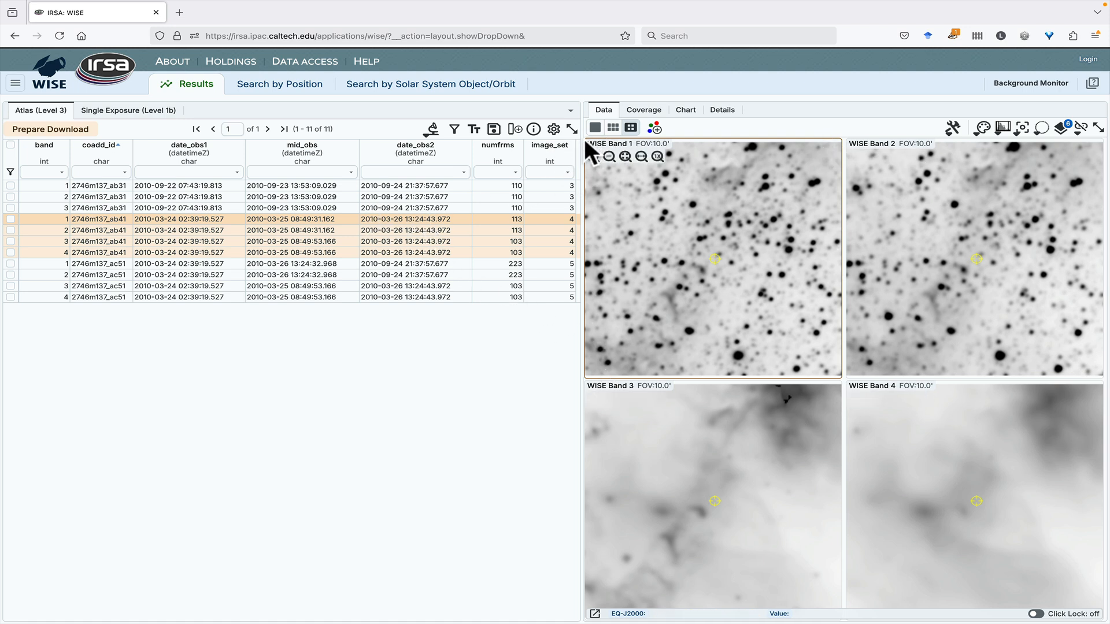
{"action": "left_click", "coordinate": [432, 230]}
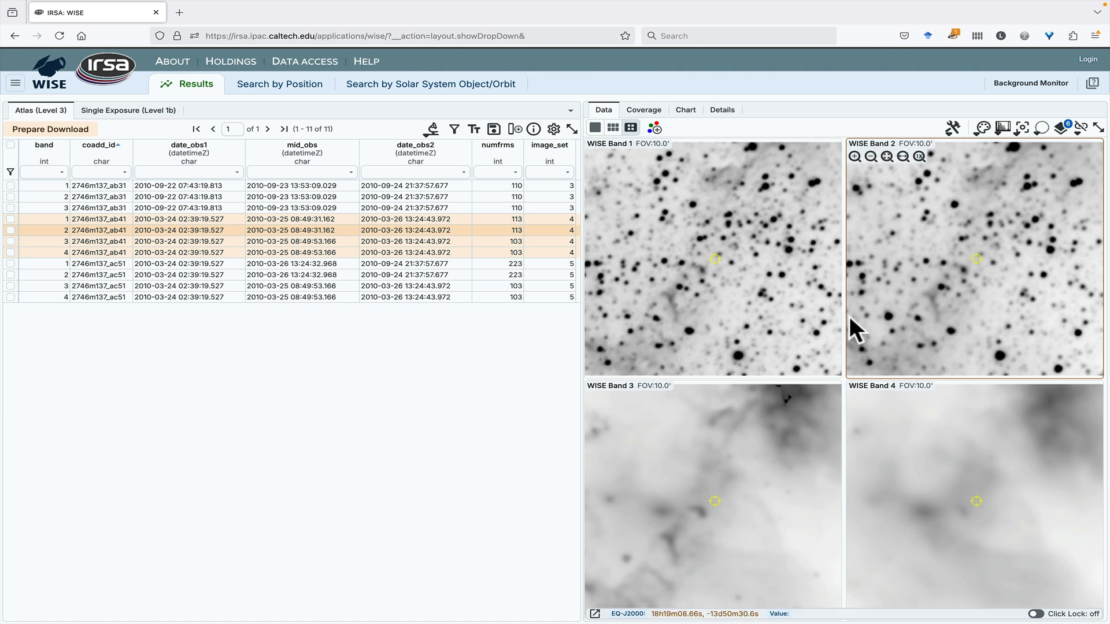
{"action": "left_click", "coordinate": [328, 273]}
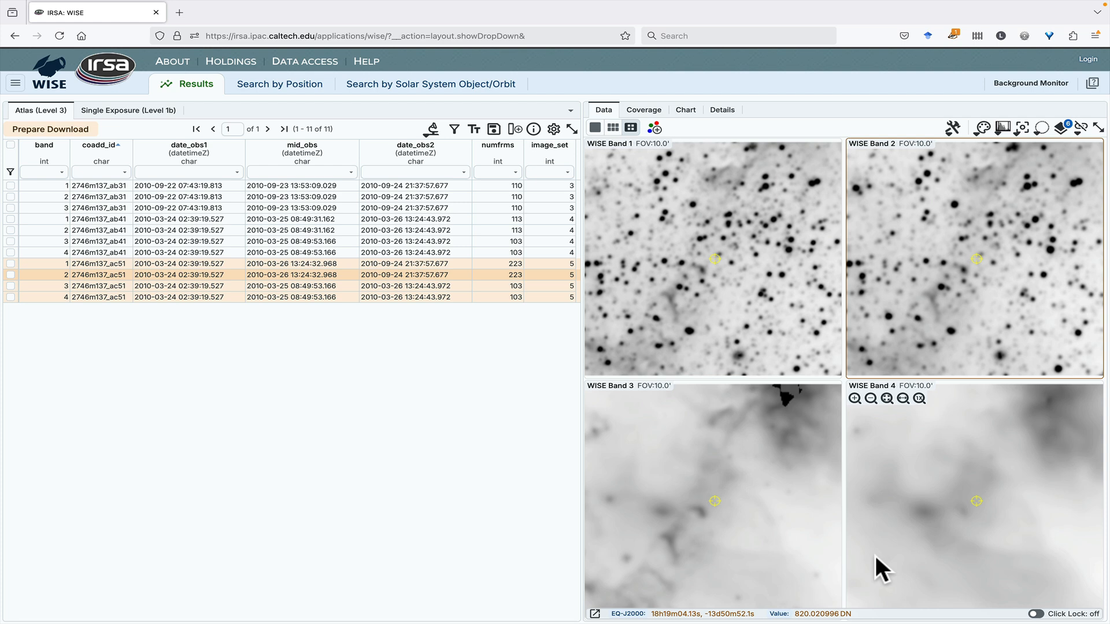
{"action": "left_click", "coordinate": [134, 197]}
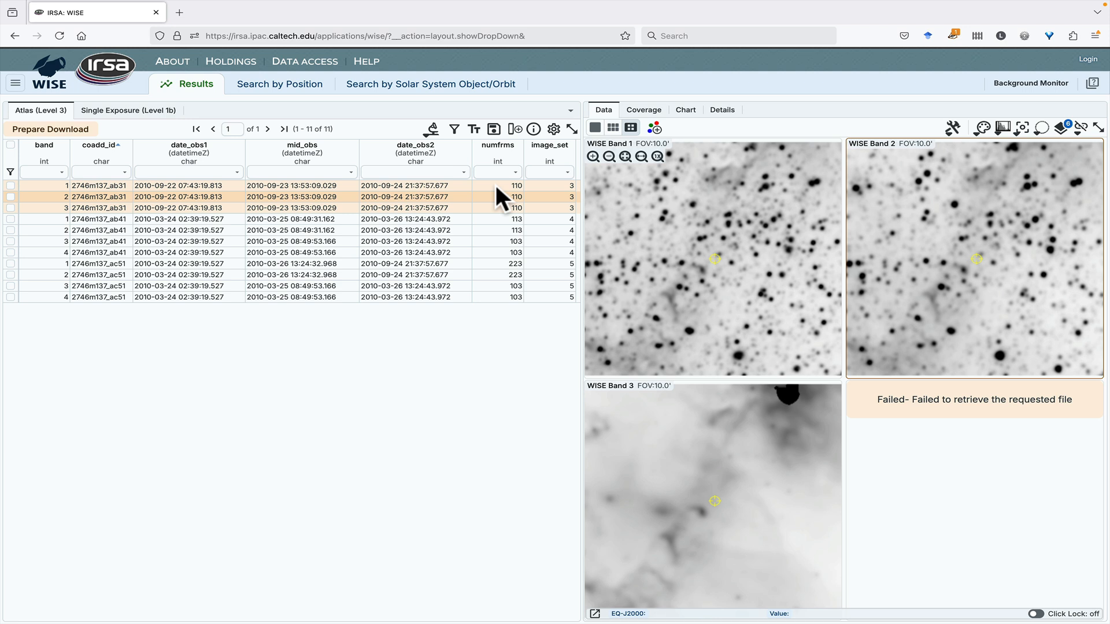
{"action": "left_click", "coordinate": [453, 229]}
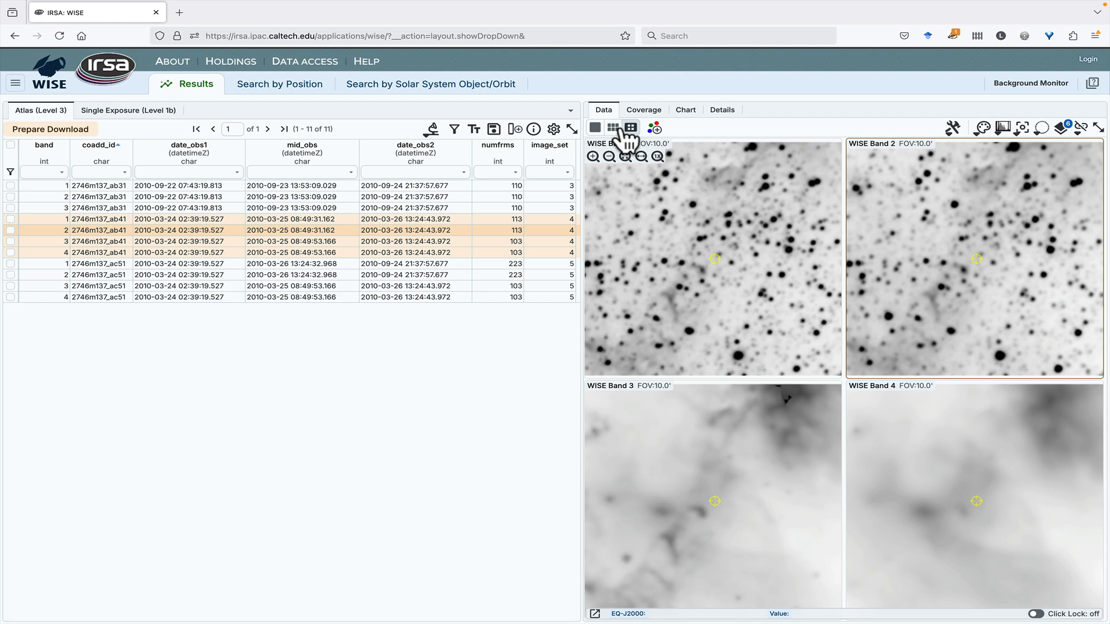
- Compare the single-image and all-results grid layouts, and return to the layout showing the selected coadd's related bands
{"action": "left_click", "coordinate": [596, 129]}
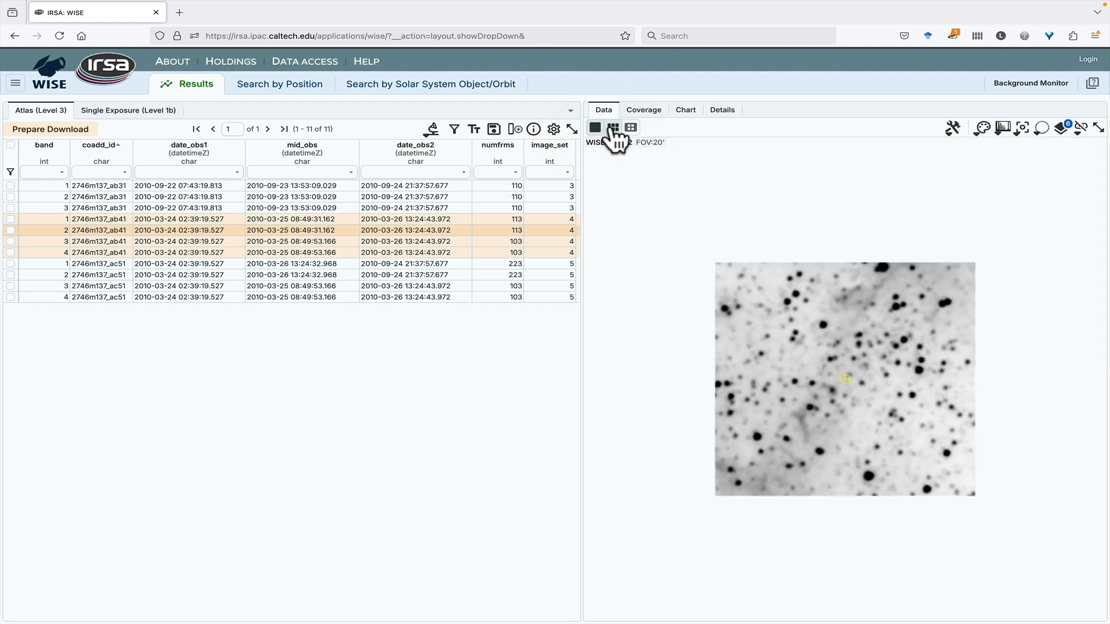
{"action": "left_click", "coordinate": [613, 128]}
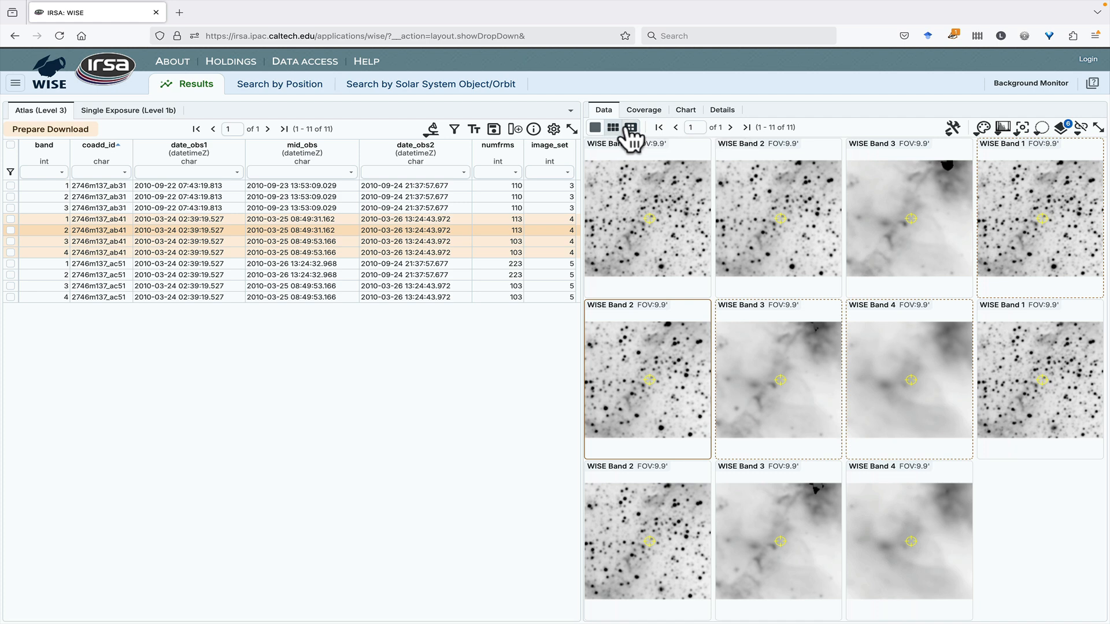
{"action": "left_click", "coordinate": [630, 127]}
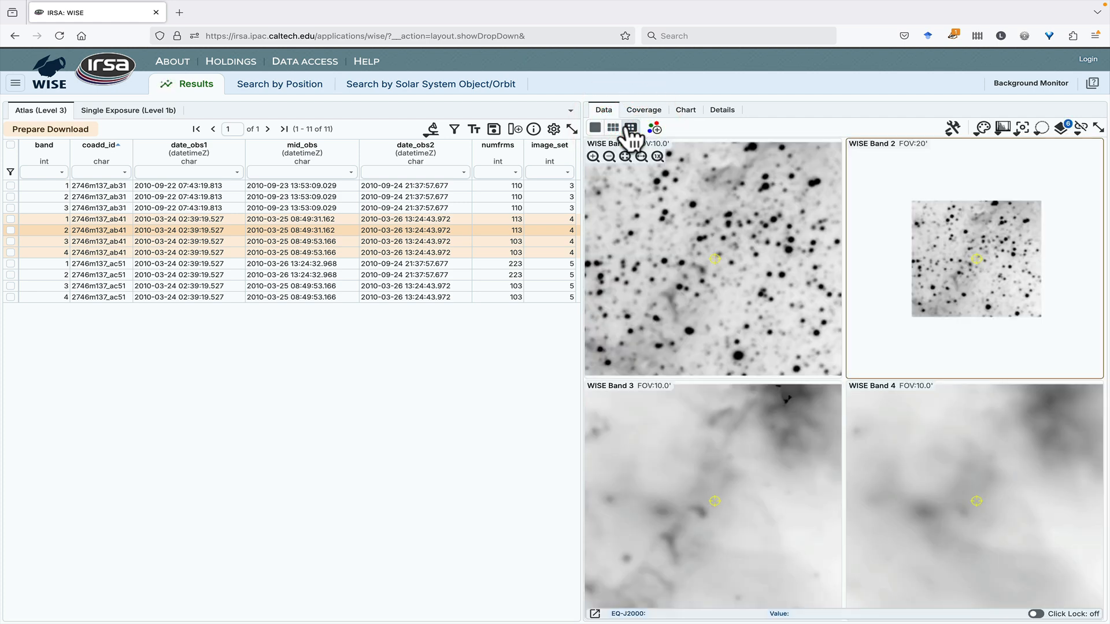
{"action": "left_click", "coordinate": [613, 128]}
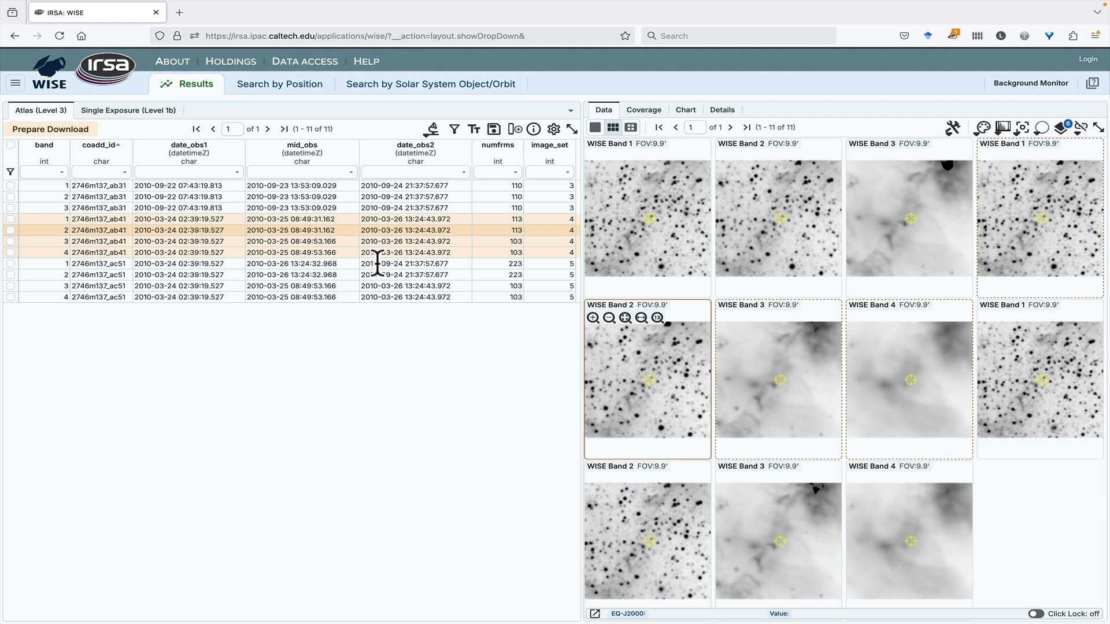
{"action": "left_click", "coordinate": [631, 127]}
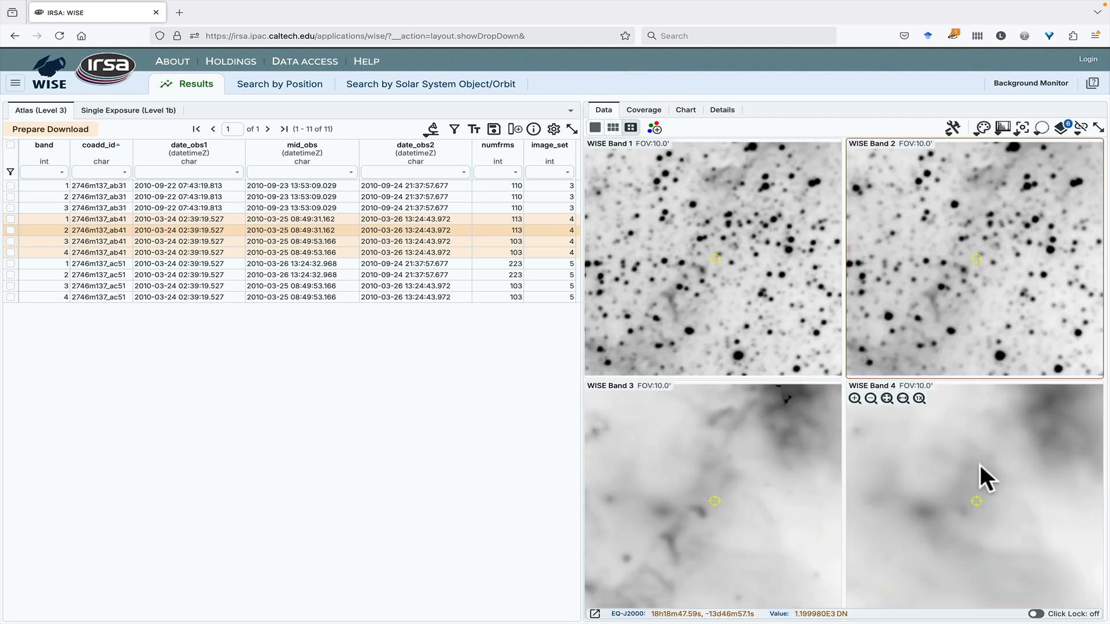
- Create a three-color image with Band 4 as red, Band 2 as green and Band 1 as blue
{"action": "left_click", "coordinate": [654, 128]}
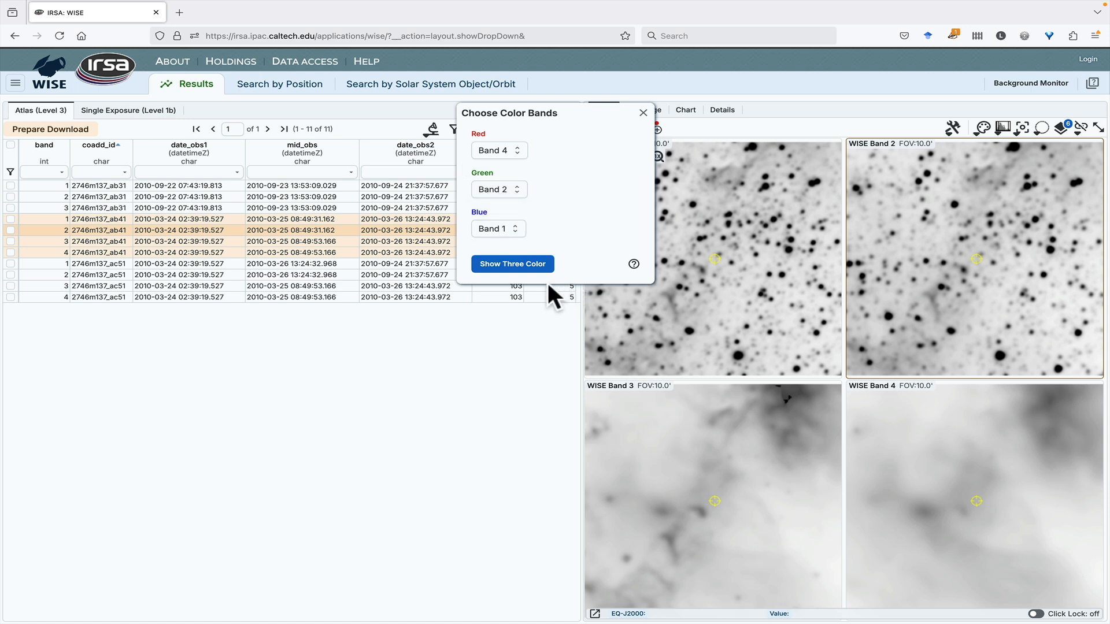
{"action": "left_click", "coordinate": [521, 152]}
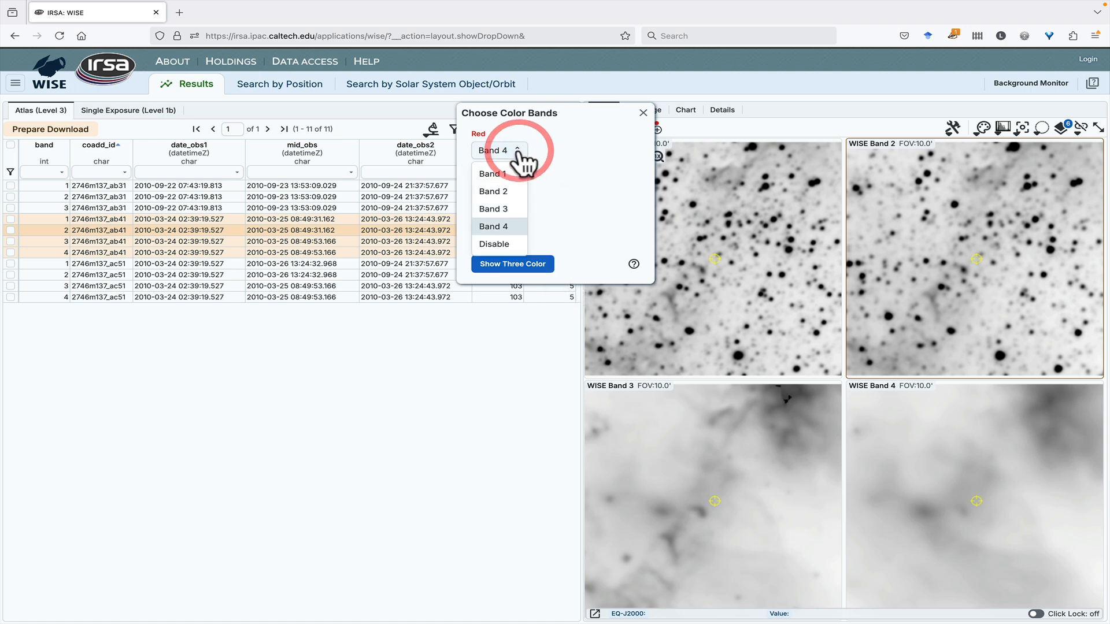
{"action": "left_click", "coordinate": [501, 228]}
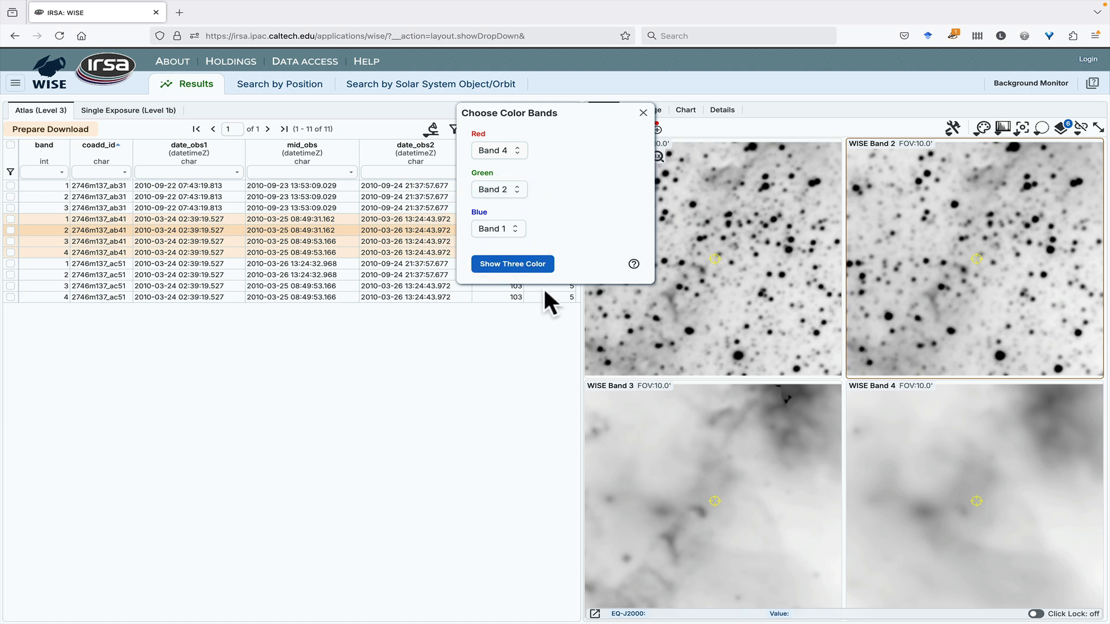
{"action": "left_click", "coordinate": [516, 267]}
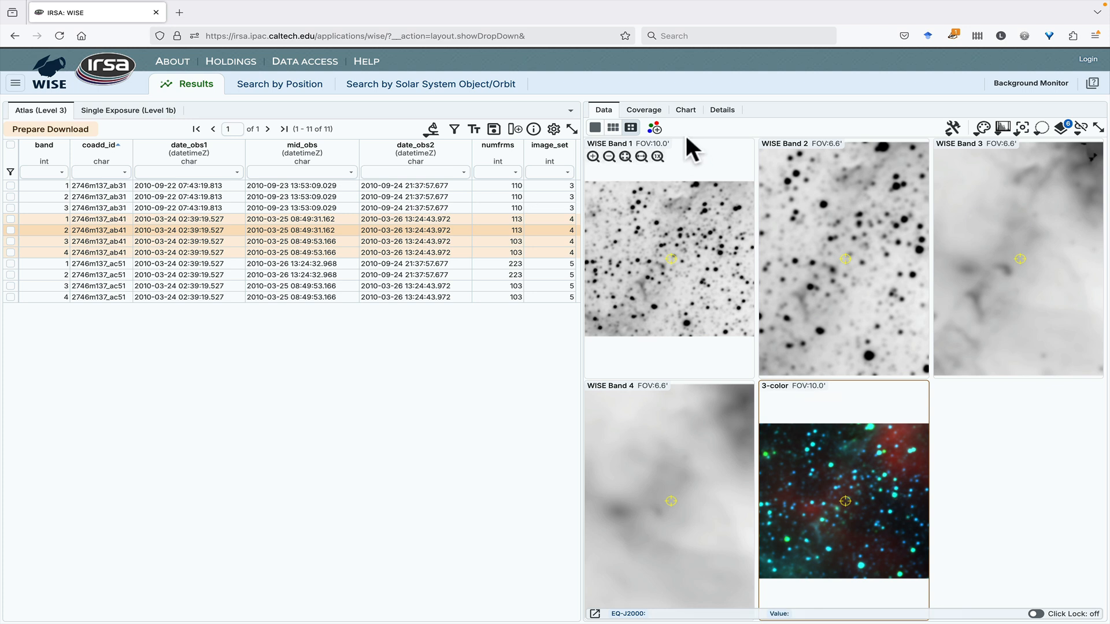
- Review the red band options for the three-color image, close the color bands dialog and make the WISE Band 2 image active
{"action": "left_click", "coordinate": [654, 129]}
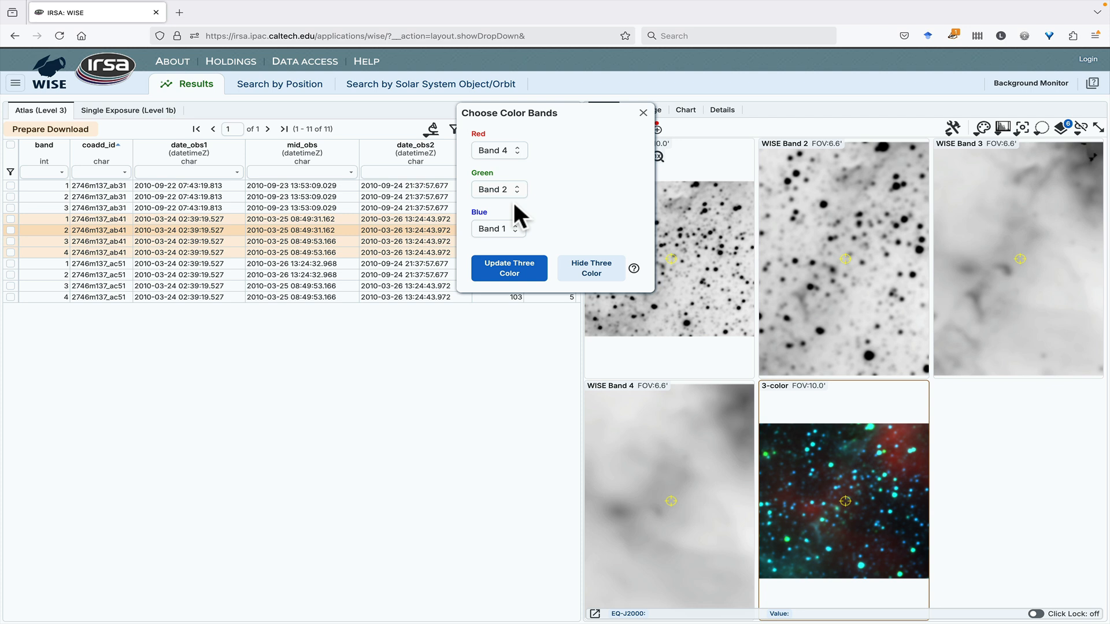
{"action": "left_click", "coordinate": [513, 152]}
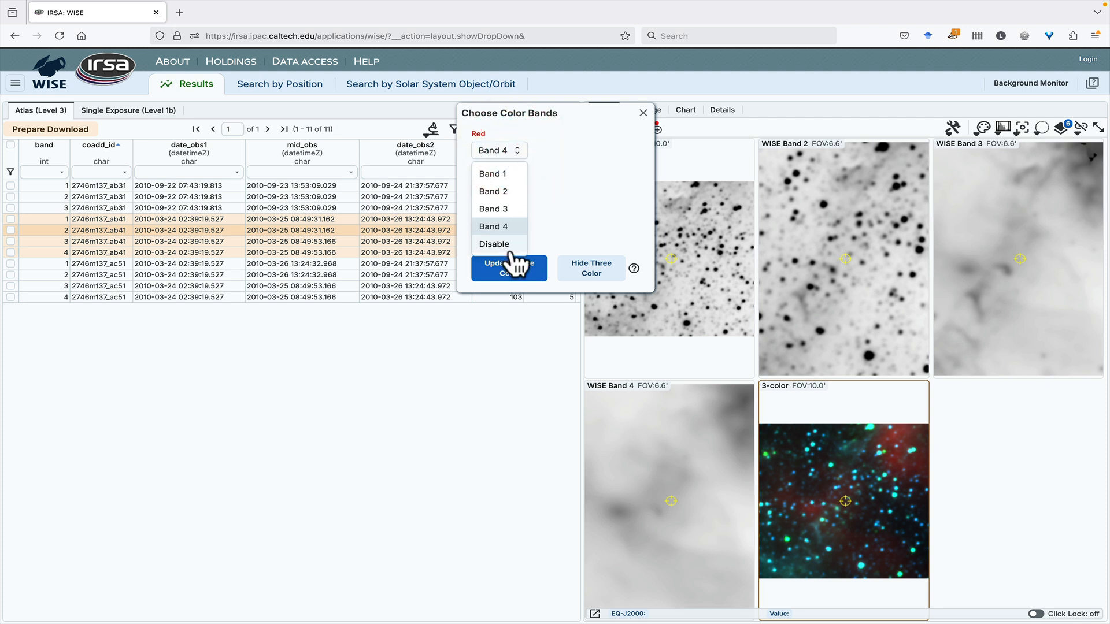
{"action": "left_click", "coordinate": [566, 225]}
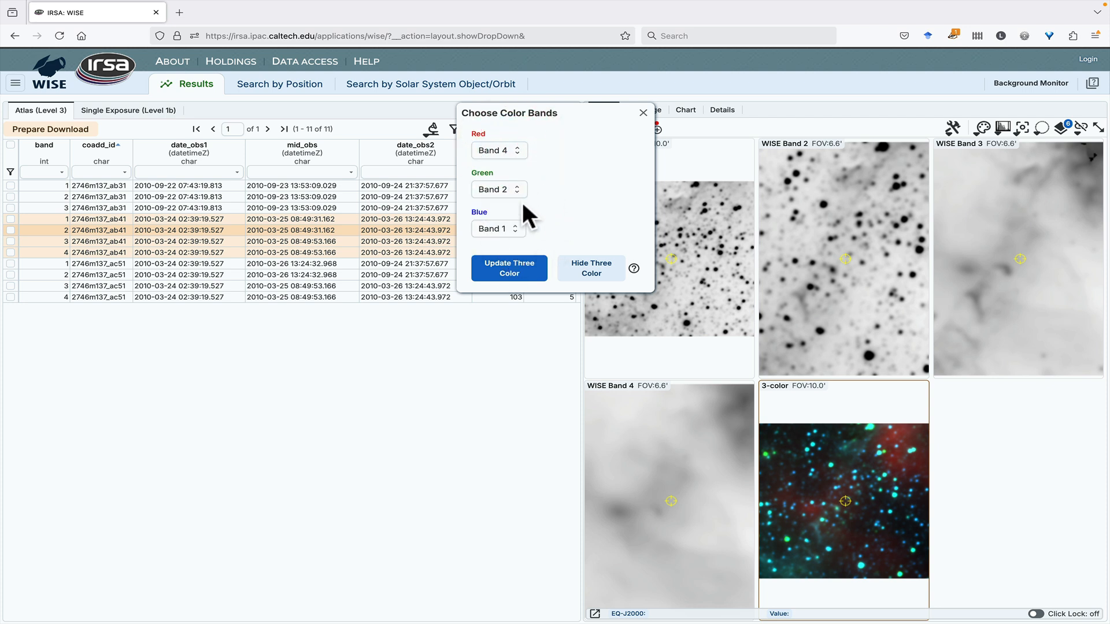
{"action": "left_click", "coordinate": [643, 113]}
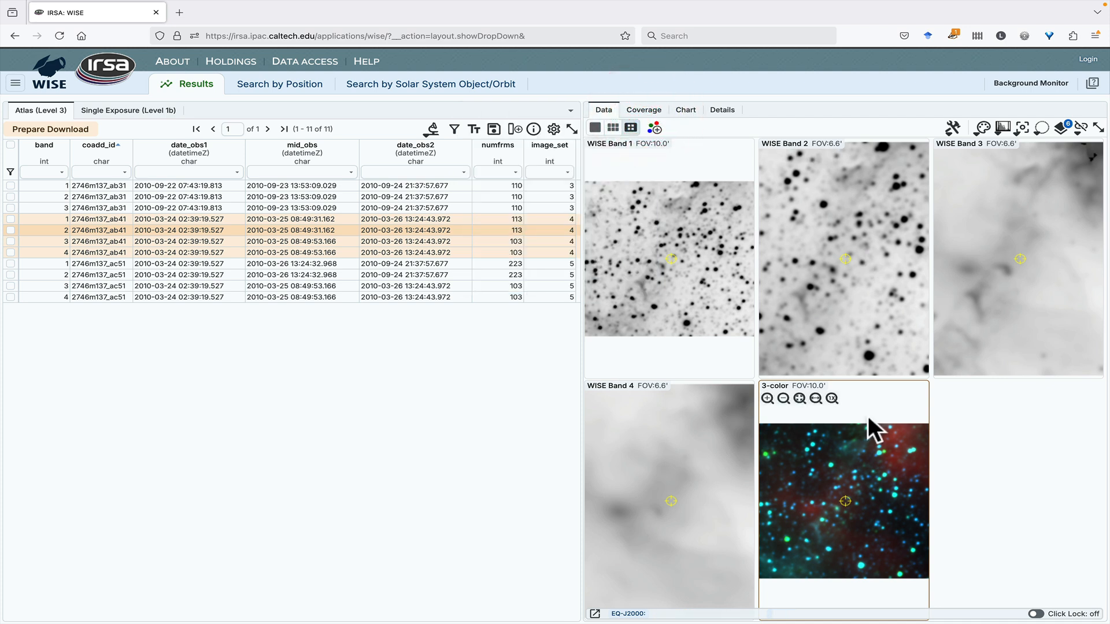
{"action": "left_click", "coordinate": [892, 246]}
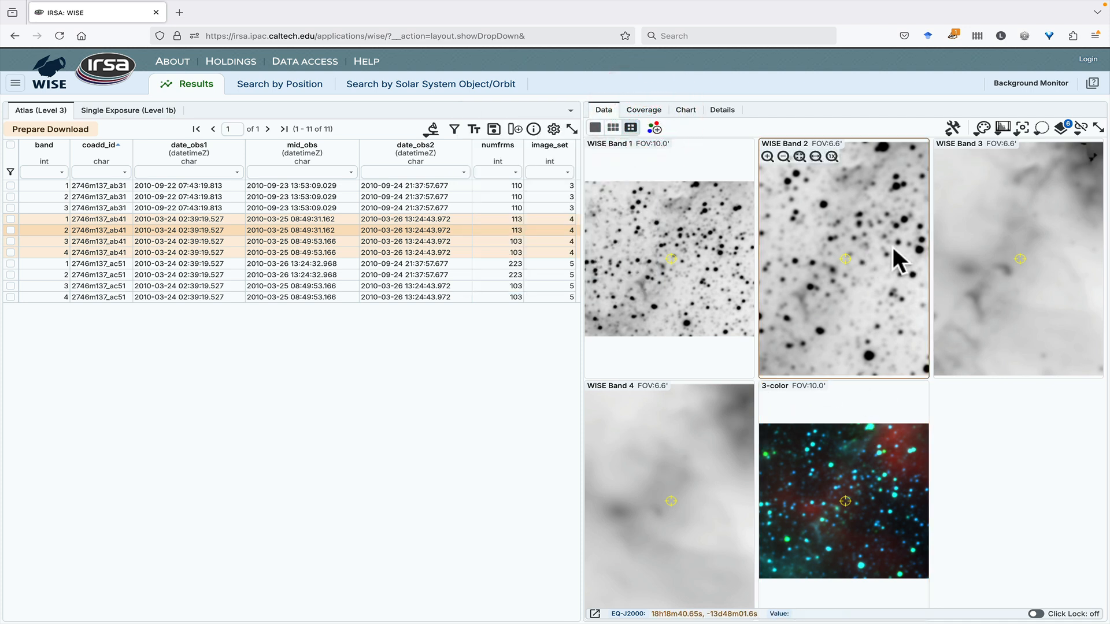
- Review the color and stretch options for the WISE Band 2 image
{"action": "left_click", "coordinate": [984, 129]}
{"action": "left_click", "coordinate": [1002, 130]}
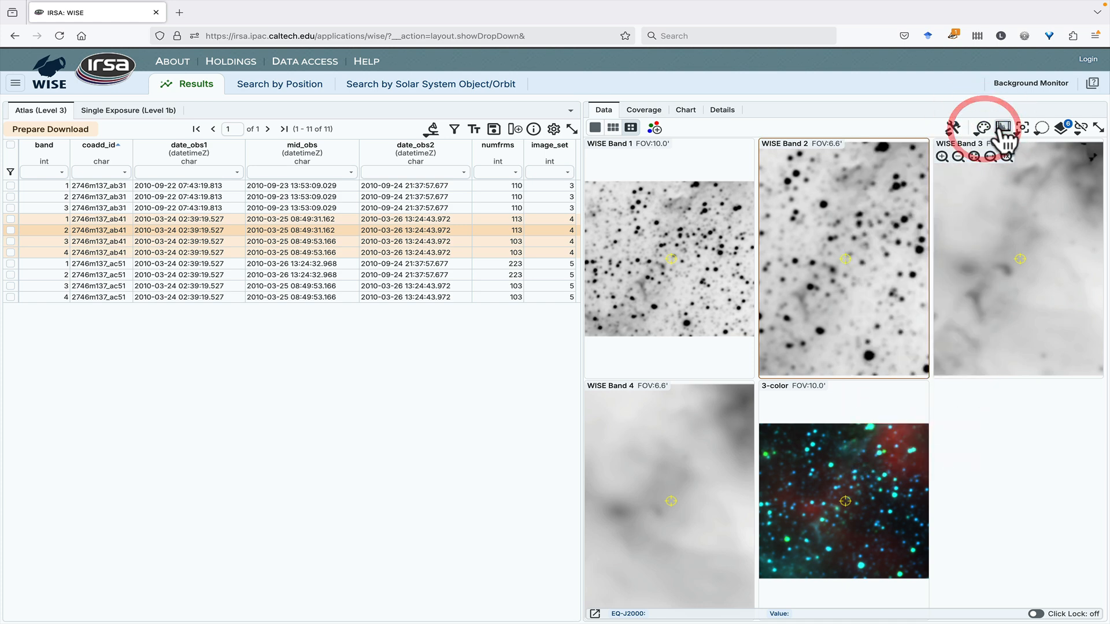
{"action": "left_click", "coordinate": [1004, 136]}
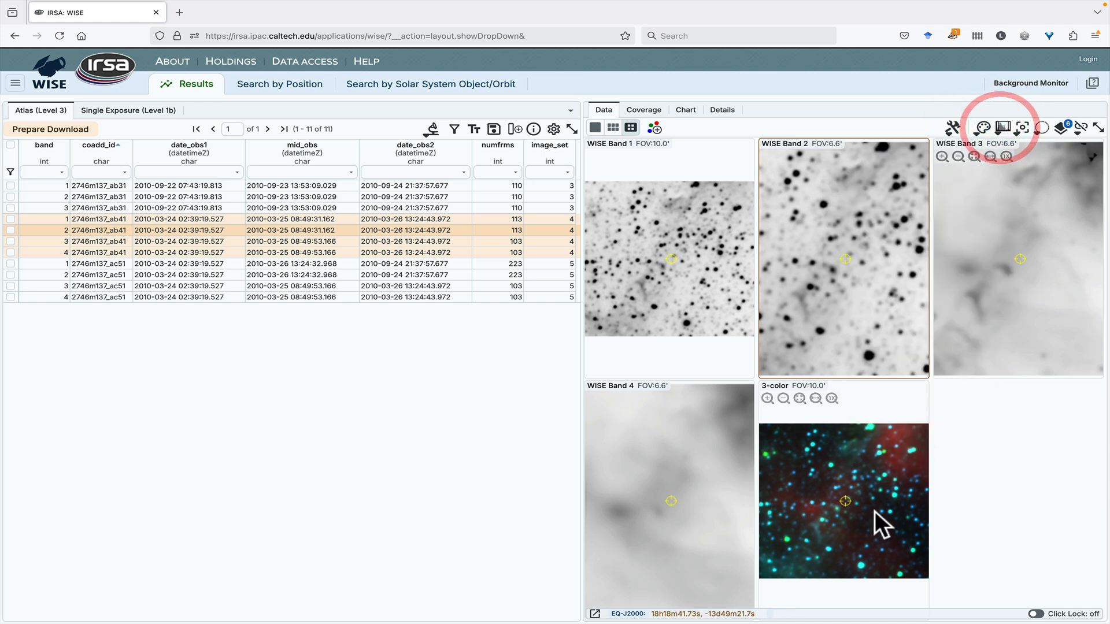
- Review the stretch presets and the per-band bias and contrast options of the 3-color image, and make the WISE Band 2 image active again
{"action": "left_click", "coordinate": [876, 503]}
{"action": "left_click", "coordinate": [1003, 130]}
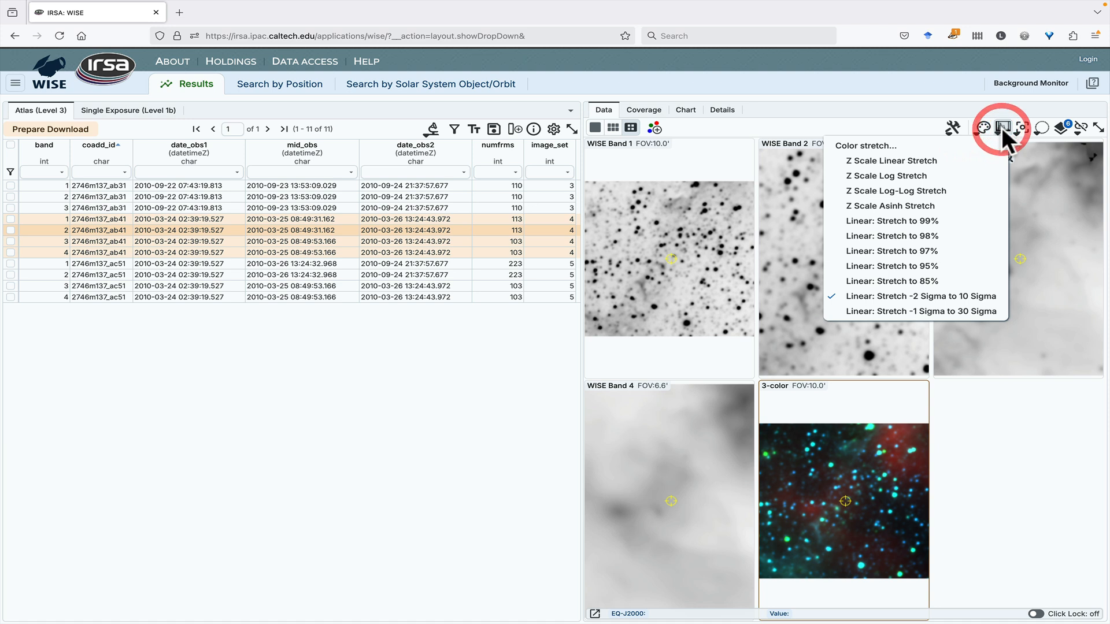
{"action": "left_click", "coordinate": [1003, 131]}
{"action": "left_click", "coordinate": [979, 129]}
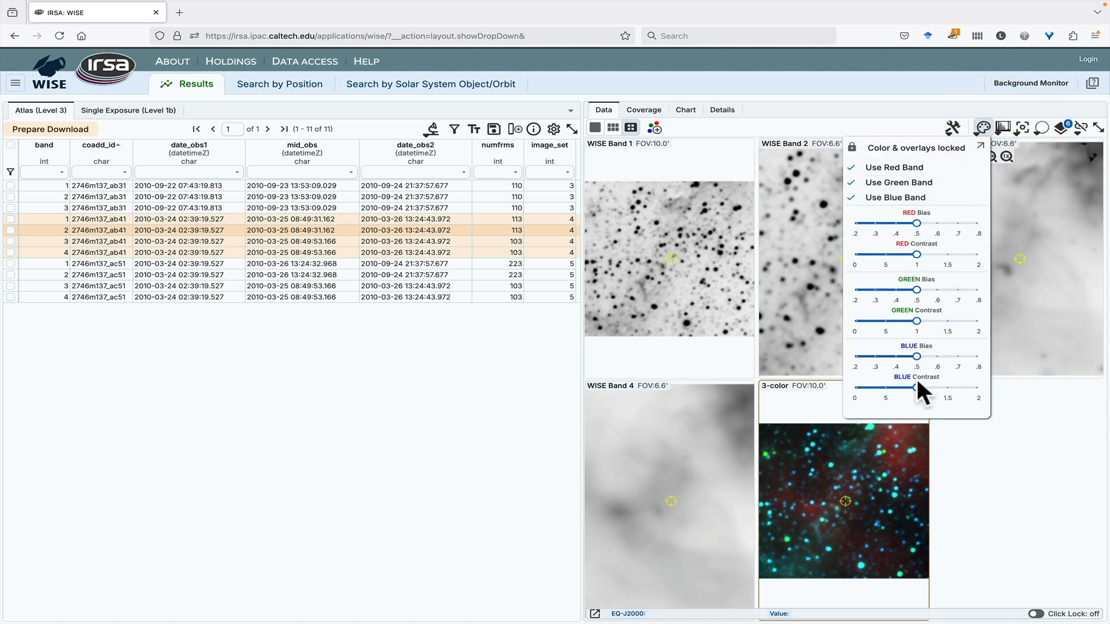
{"action": "left_click", "coordinate": [982, 129]}
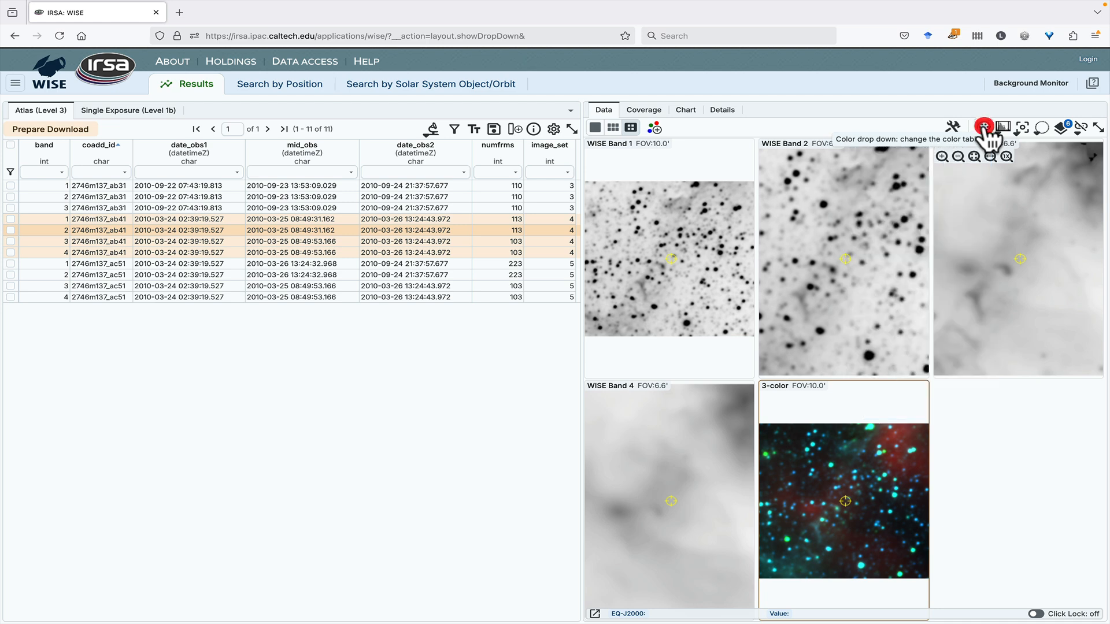
{"action": "left_click", "coordinate": [880, 210]}
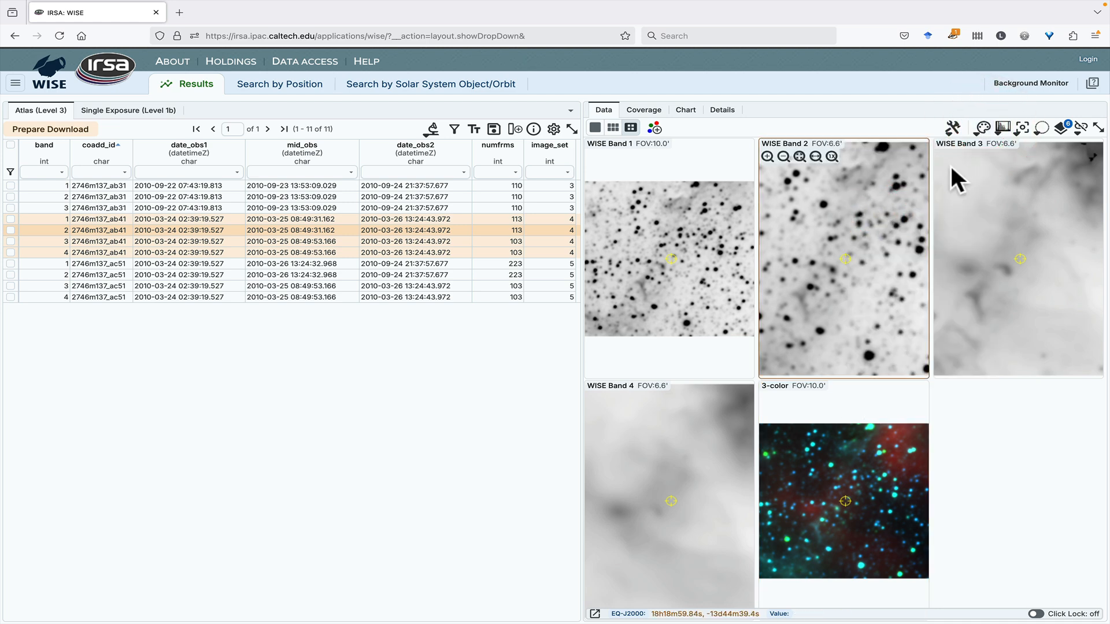
- Align and lock all the band images and the 3-color image together, and zoom them jointly to a 10' field of view
{"action": "left_click", "coordinate": [1080, 128]}
{"action": "left_click", "coordinate": [1005, 254]}
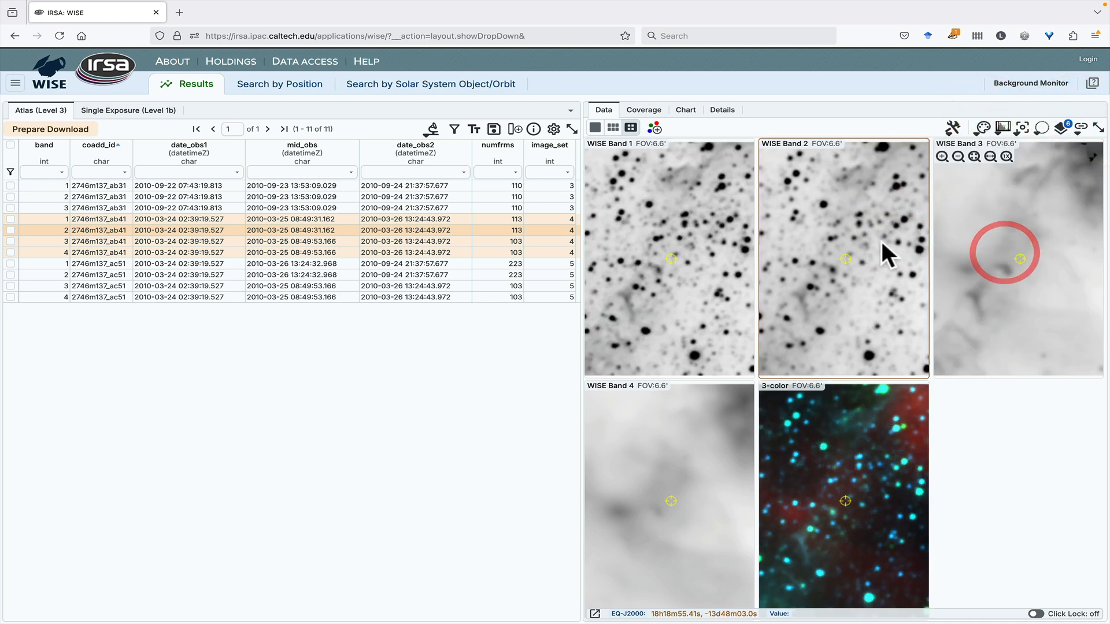
{"action": "scroll", "coordinate": [878, 238], "scroll_direction": "up", "scroll_amount": 3}
{"action": "scroll", "coordinate": [879, 238], "scroll_direction": "down", "scroll_amount": 3}
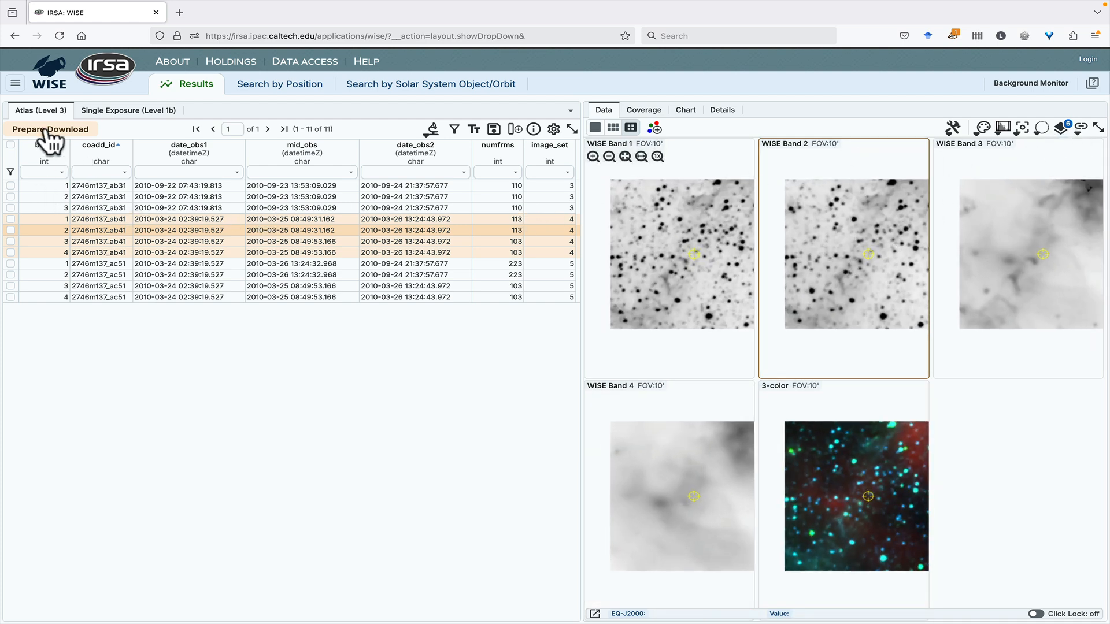
- Show the Single Exposure (Level 1b) results, zoom their images in together and fit them back, and unlock the image alignment
{"action": "left_click", "coordinate": [109, 113]}
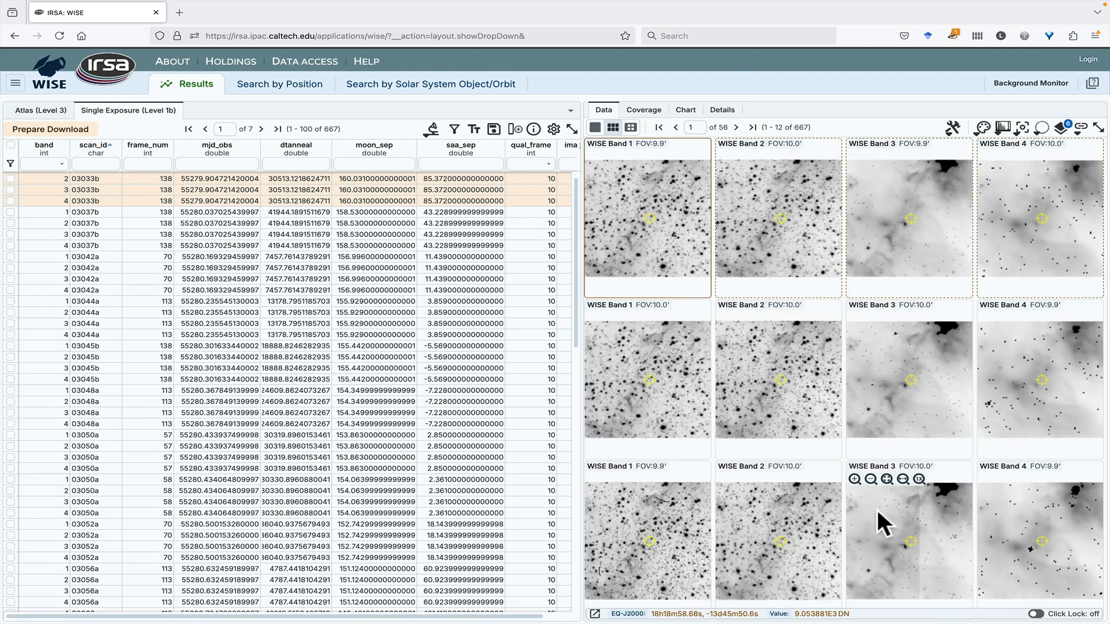
{"action": "scroll", "coordinate": [650, 254], "scroll_direction": "up", "scroll_amount": 5}
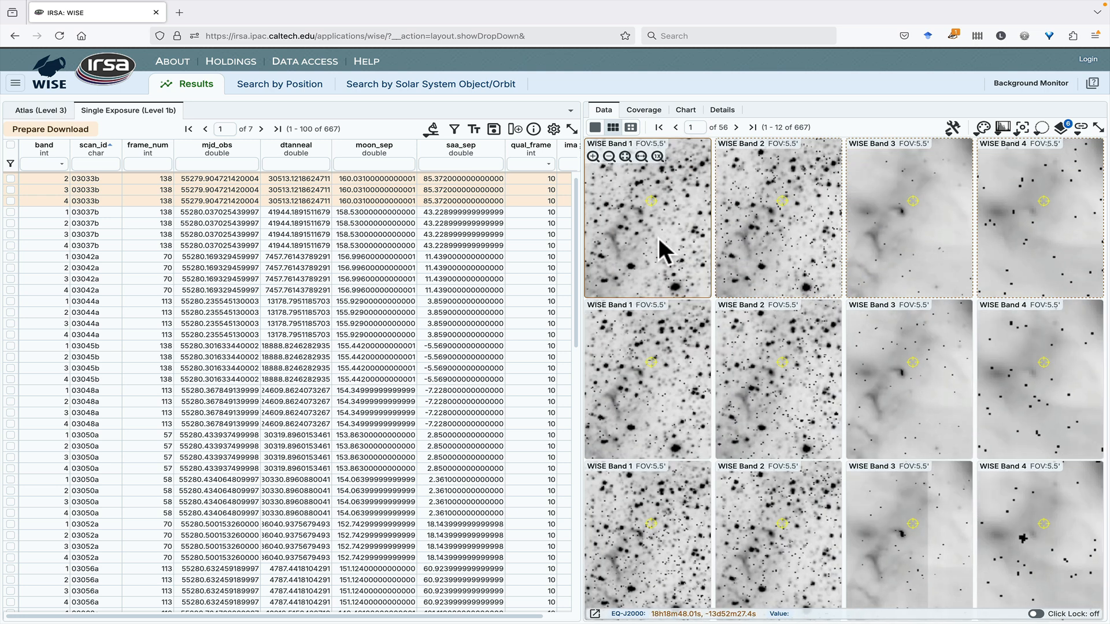
{"action": "left_click", "coordinate": [639, 159]}
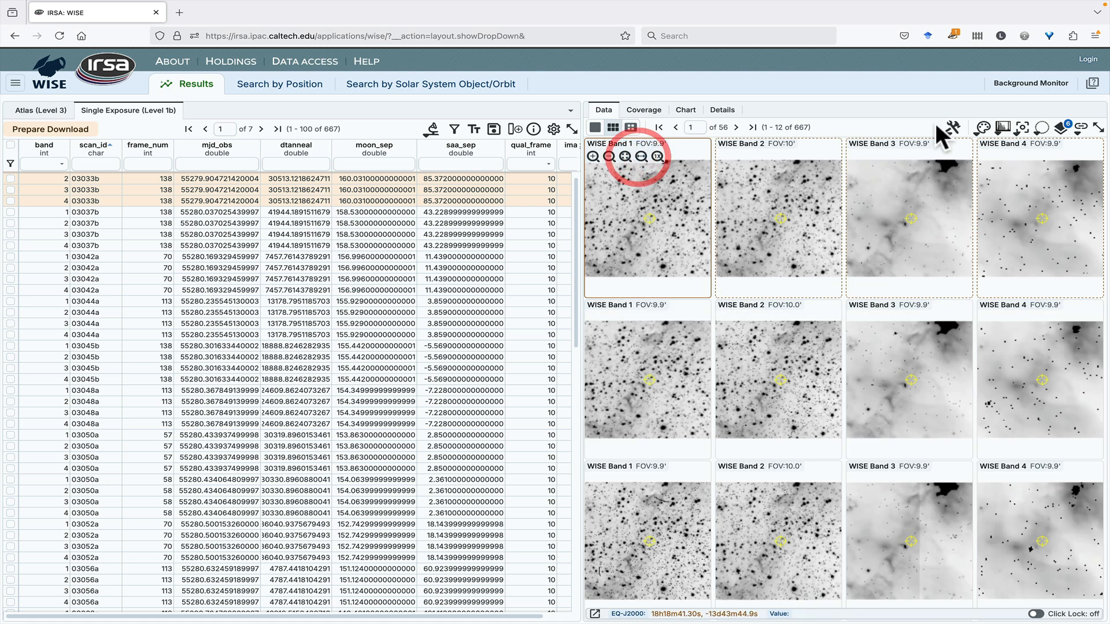
{"action": "left_click", "coordinate": [1081, 129]}
{"action": "left_click", "coordinate": [1022, 239]}
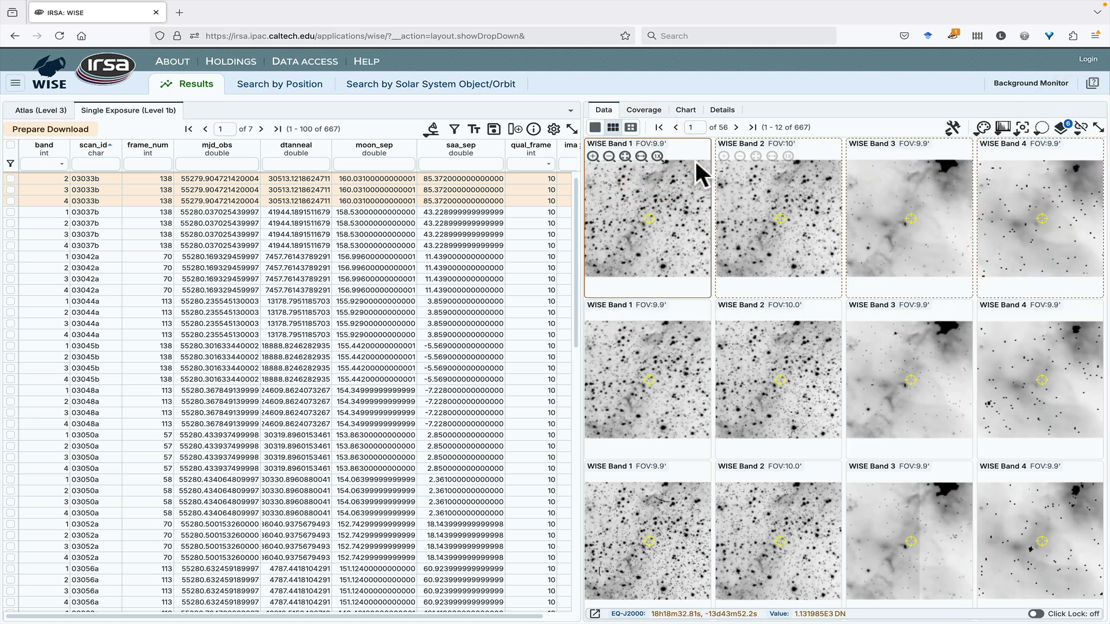
- Examine the sky coverage of the Single Exposure and Atlas results, and return to the single exposure images
{"action": "left_click", "coordinate": [645, 111]}
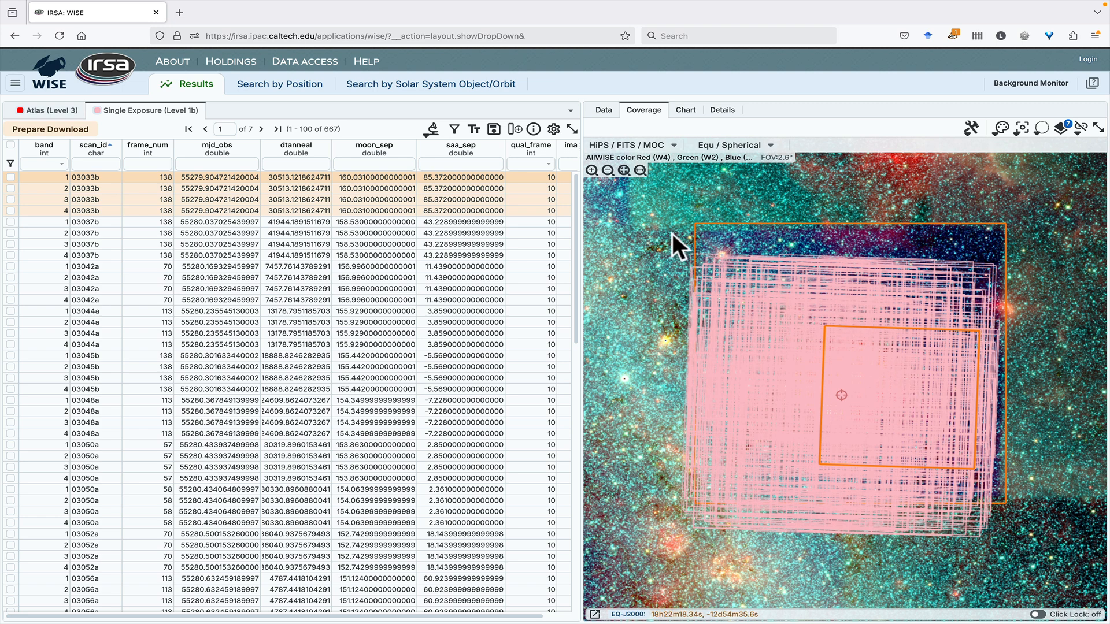
{"action": "left_click", "coordinate": [42, 109]}
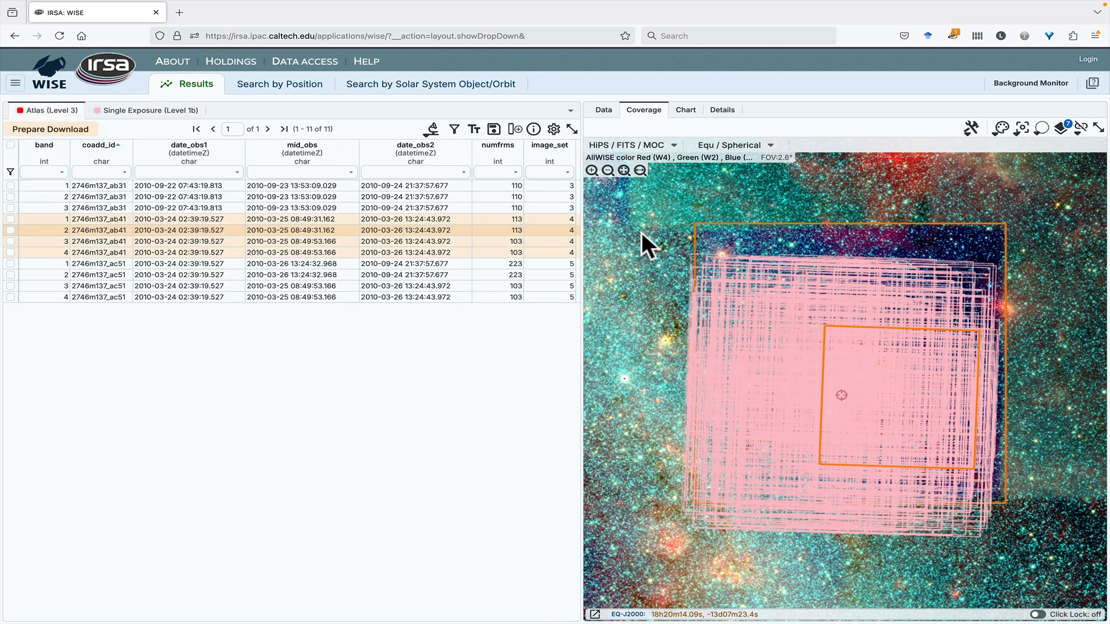
{"action": "left_click", "coordinate": [137, 113]}
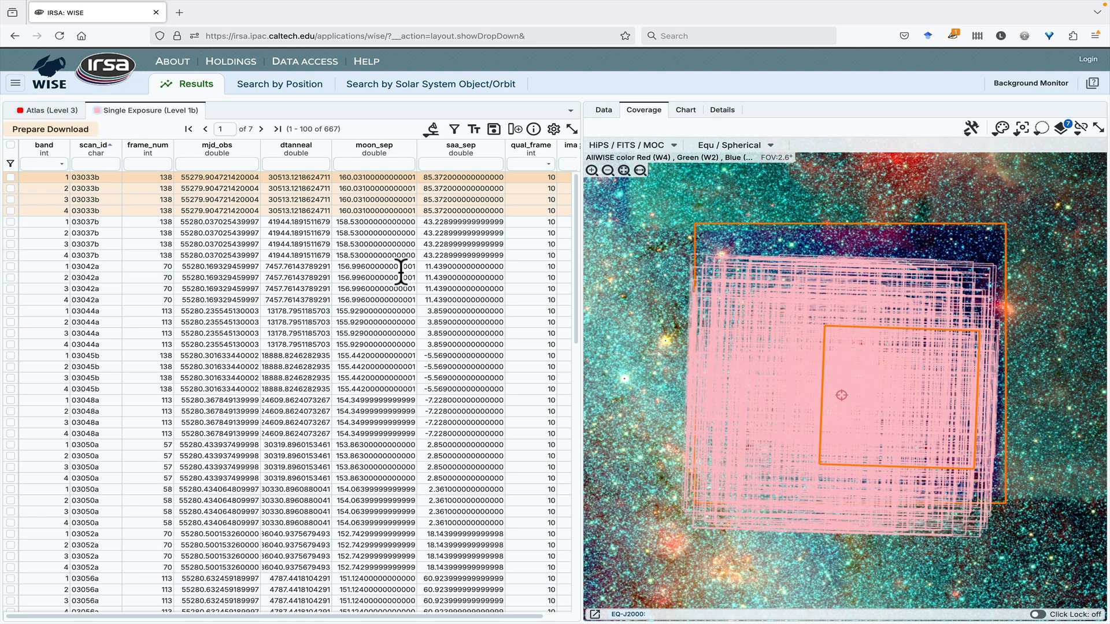
{"action": "left_click", "coordinate": [604, 109]}
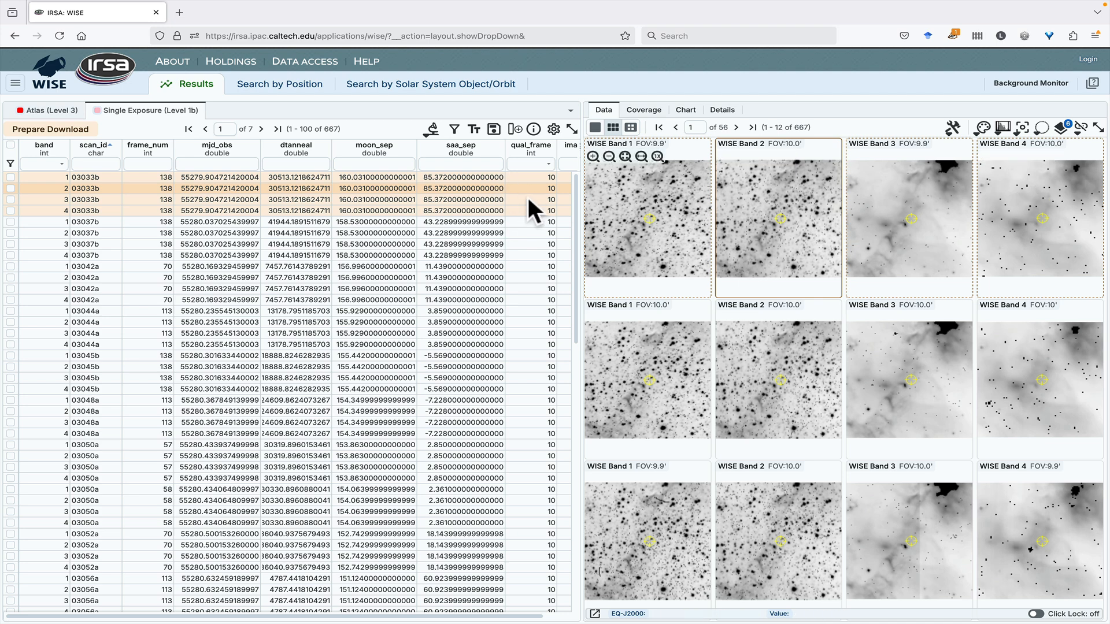
- Display the images for the band 2 row of scan 04178r, frame 124, in the single exposure results
{"action": "scroll", "coordinate": [438, 319], "scroll_direction": "down", "scroll_amount": 7}
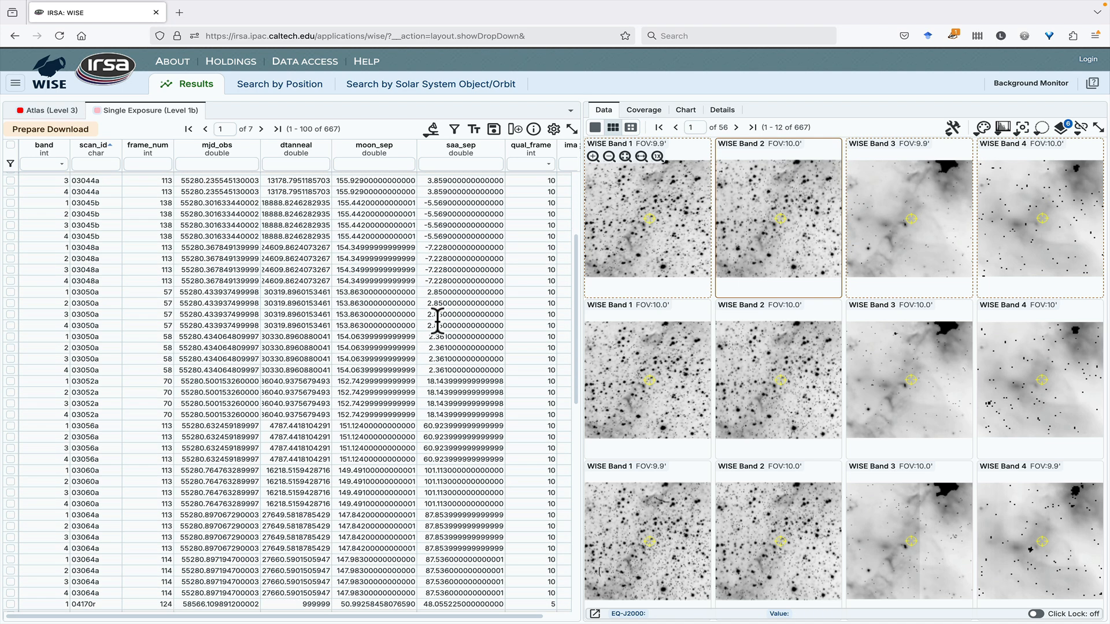
{"action": "scroll", "coordinate": [436, 319], "scroll_direction": "down", "scroll_amount": 4}
{"action": "left_click", "coordinate": [322, 430]}
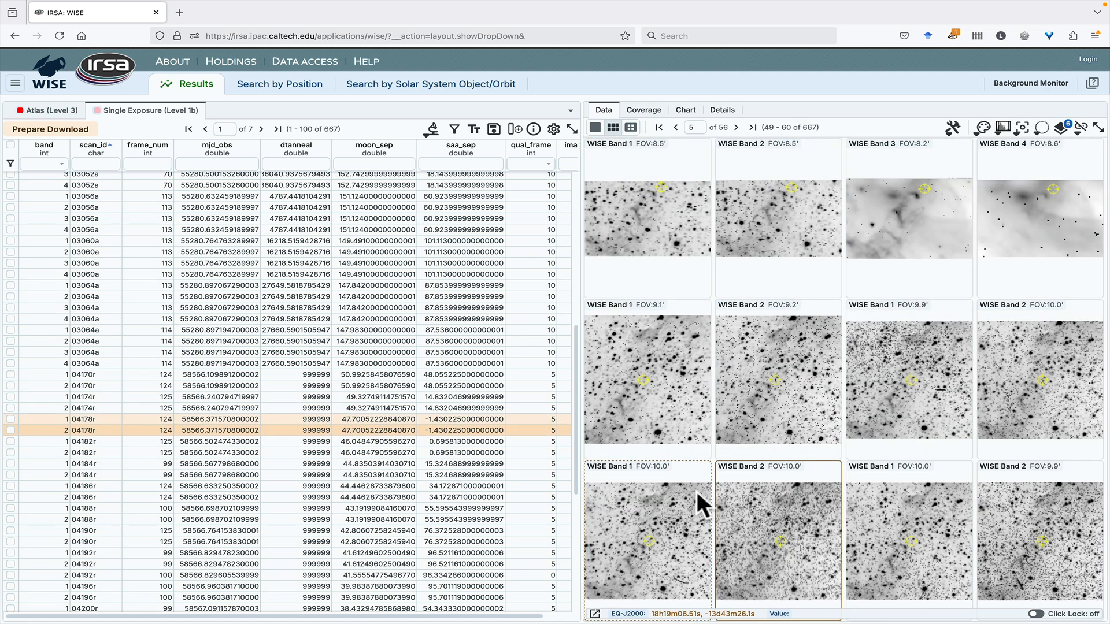
{"action": "mouse_move", "coordinate": [619, 497]}
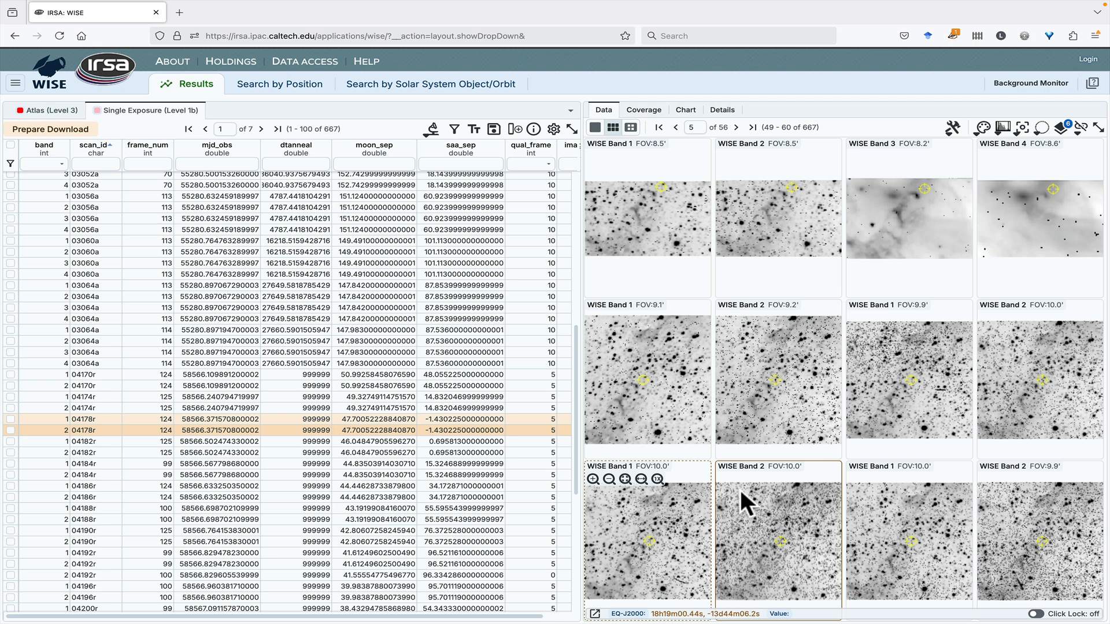
- Mark the band 3 and band 4 rows of scan 03060a, extend the selection to all rows, and clear the whole selection
{"action": "left_click", "coordinate": [10, 263]}
{"action": "left_click", "coordinate": [11, 274]}
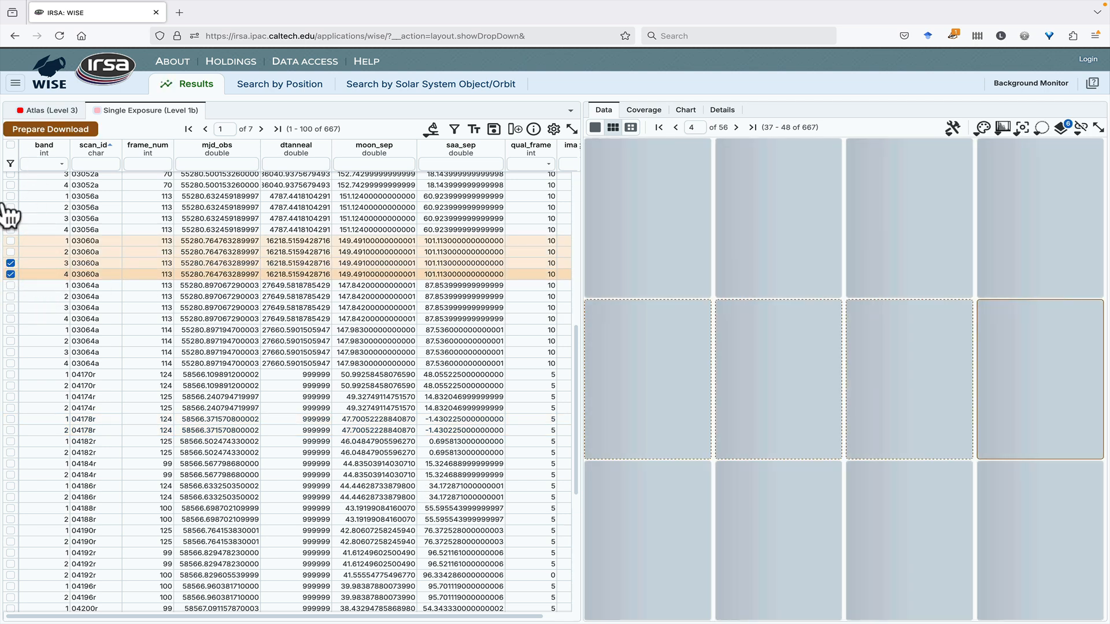
{"action": "left_click", "coordinate": [11, 145]}
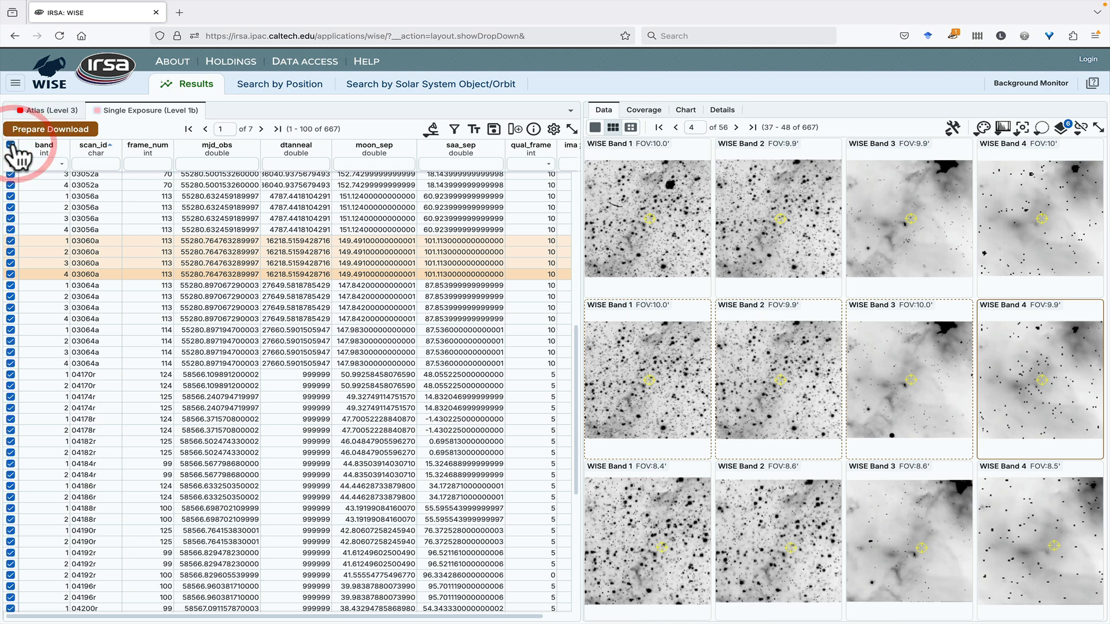
{"action": "left_click", "coordinate": [12, 145]}
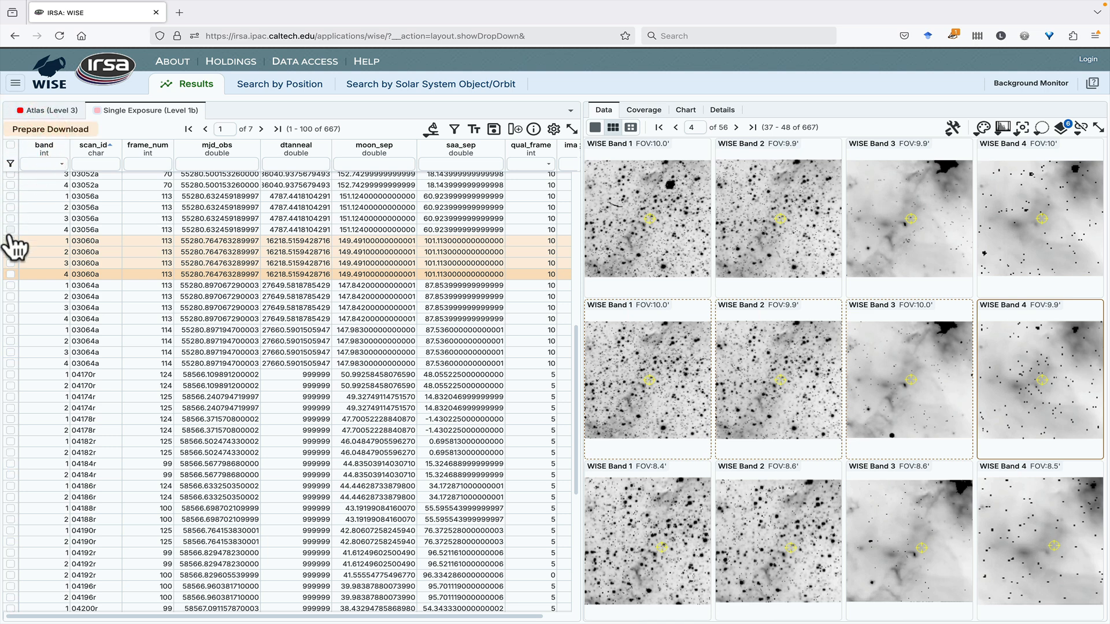
- Mark the band 1 and band 2 rows of scan 03060a, frame 113, for download
{"action": "left_click", "coordinate": [10, 241]}
{"action": "left_click", "coordinate": [9, 255]}
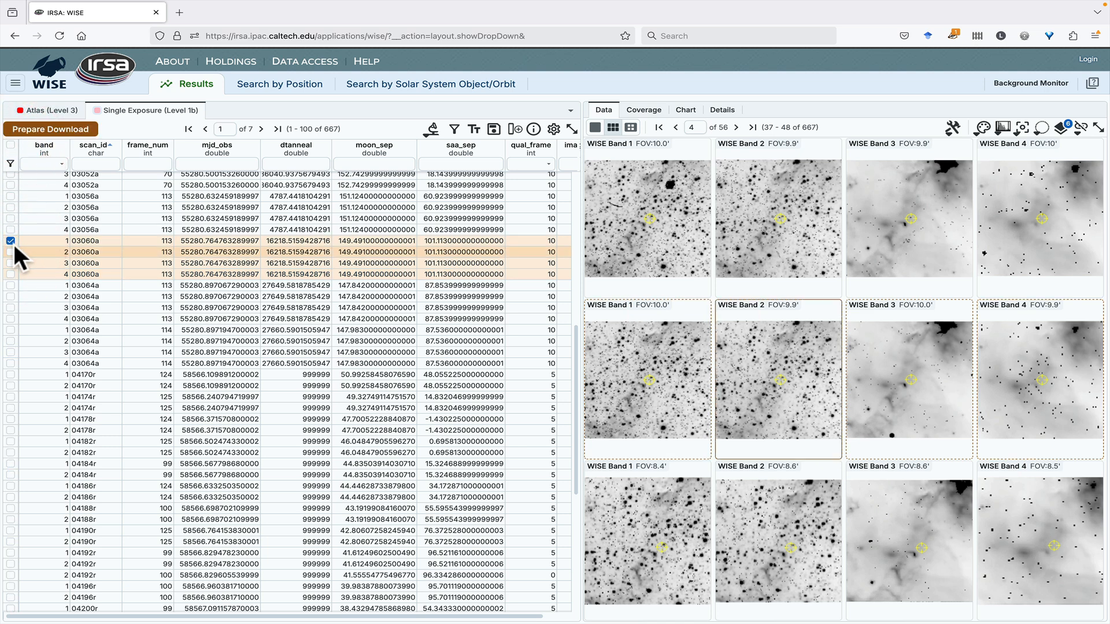
{"action": "left_click", "coordinate": [11, 252]}
- Prepare a local download of all bands as 1b_Files with a structured zip and no ancillary files, and check the Background Monitor
{"action": "left_click", "coordinate": [52, 129]}
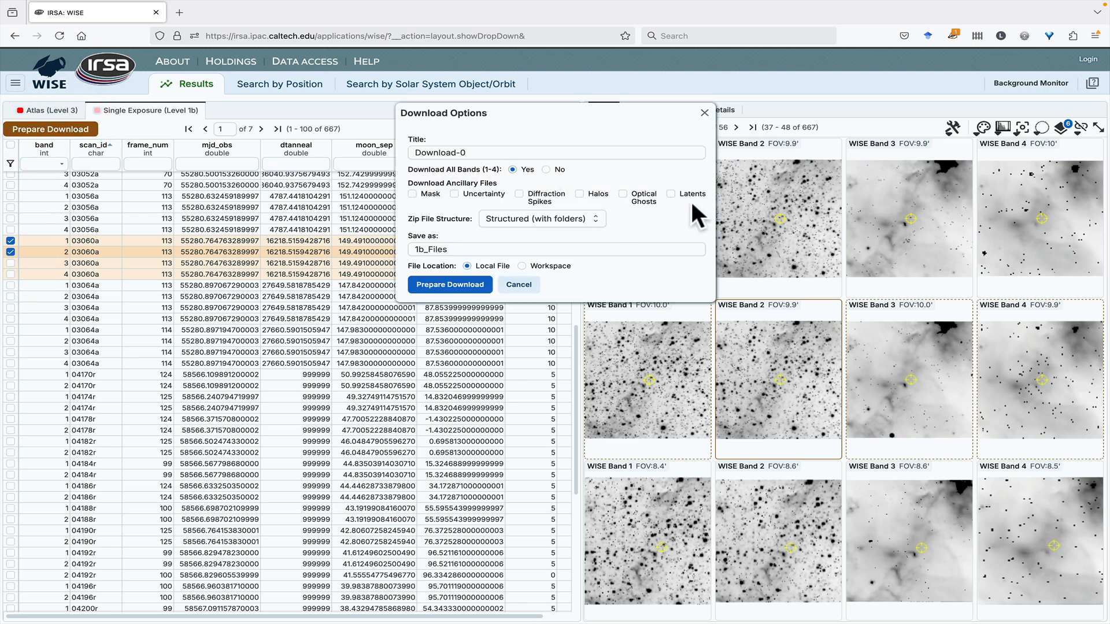
{"action": "left_click", "coordinate": [531, 220]}
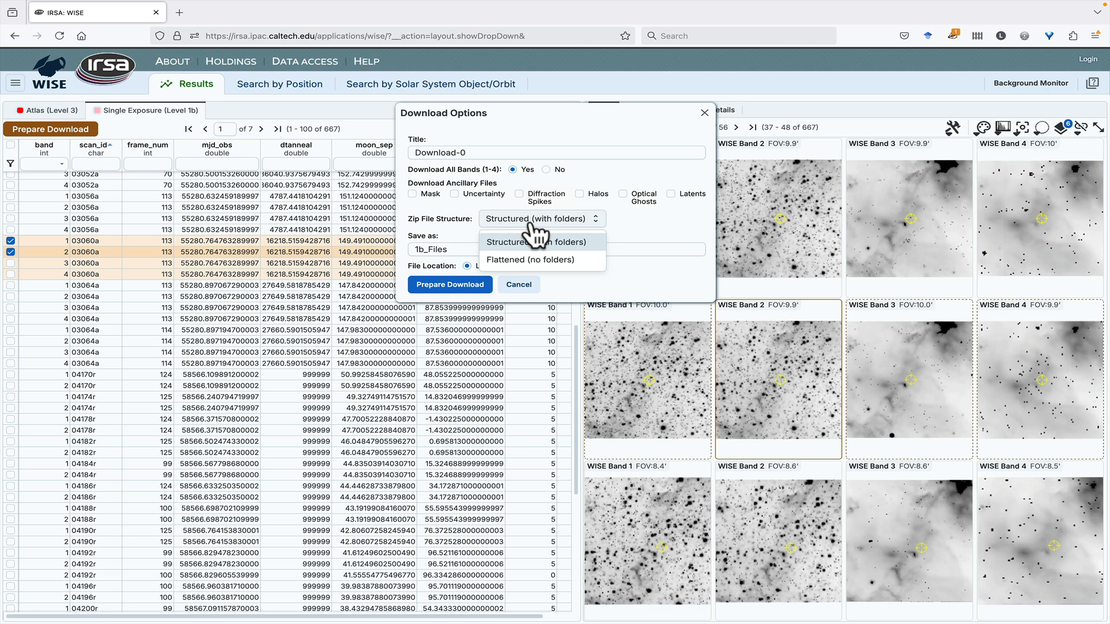
{"action": "left_click", "coordinate": [437, 241]}
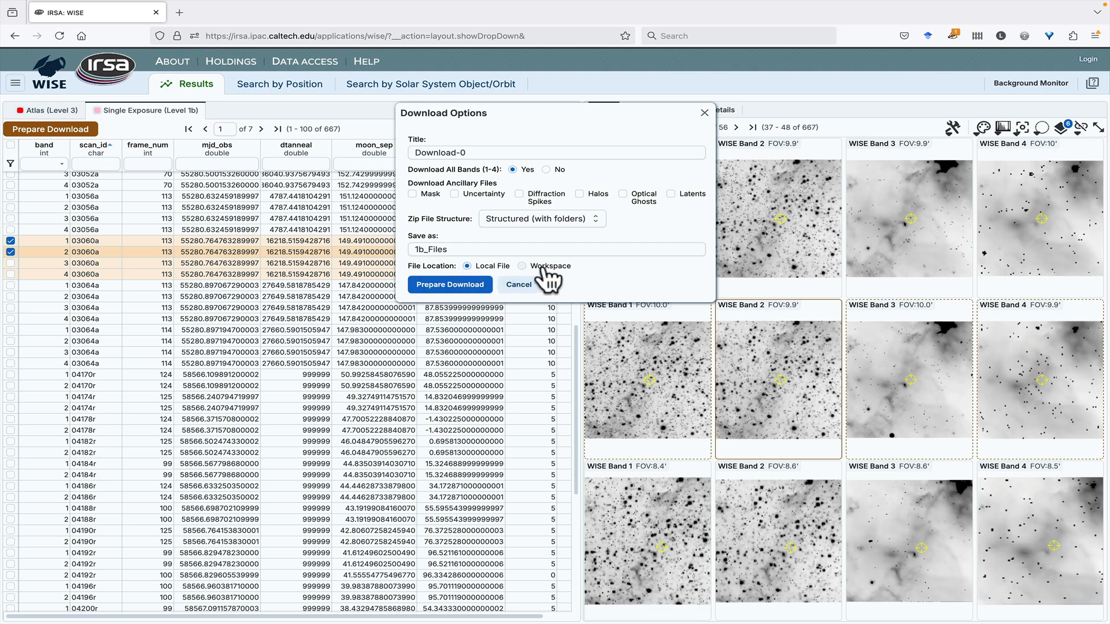
{"action": "left_click", "coordinate": [469, 286]}
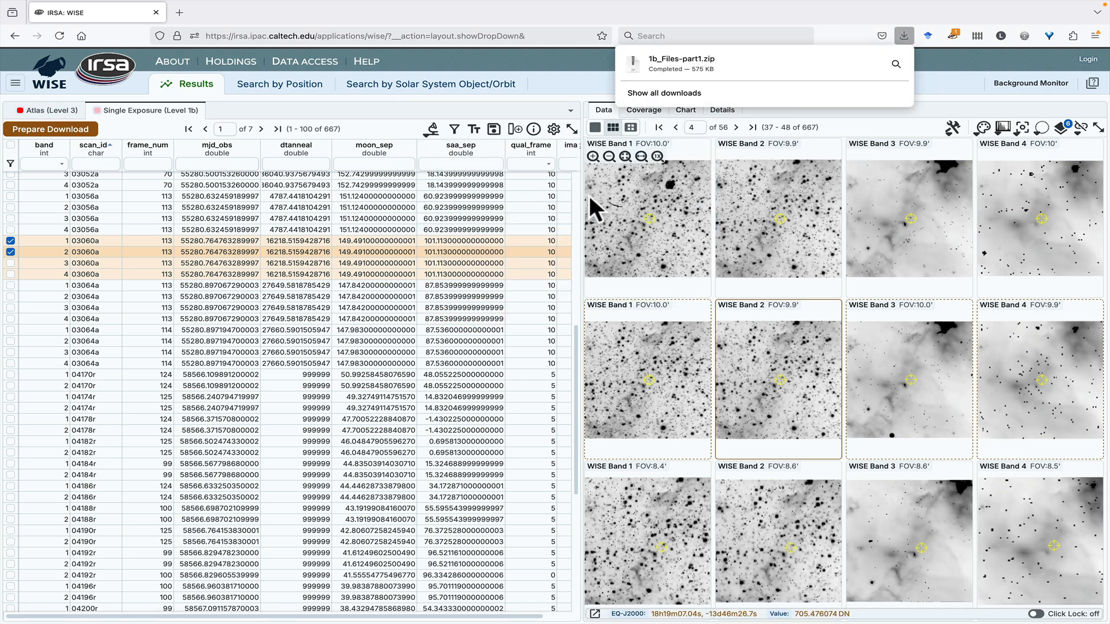
{"action": "left_click", "coordinate": [1031, 83]}
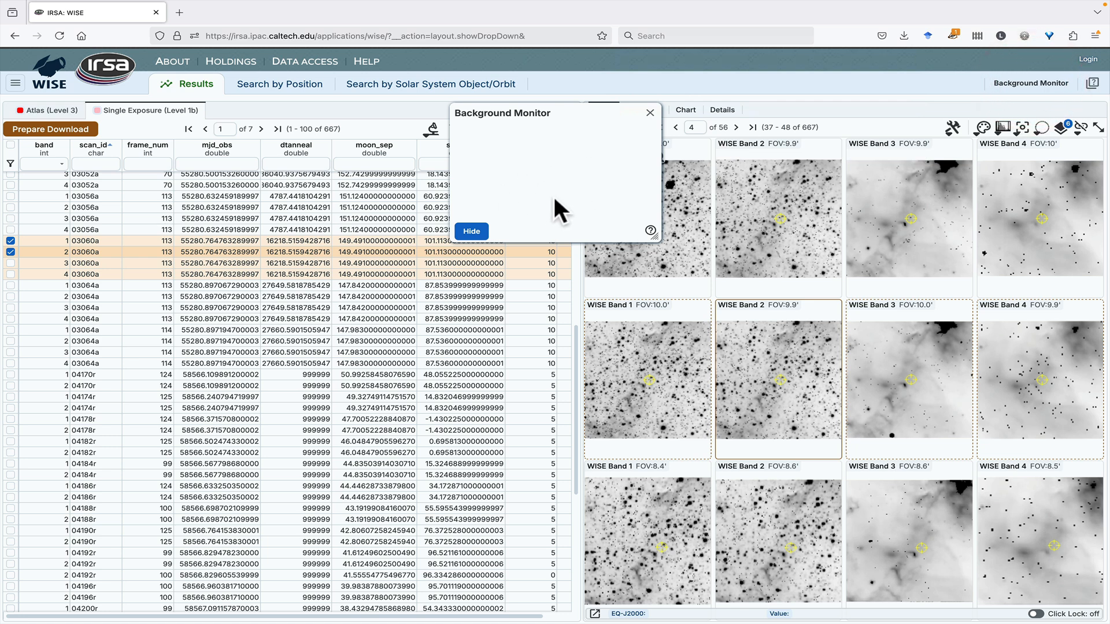
{"action": "left_click", "coordinate": [650, 112]}
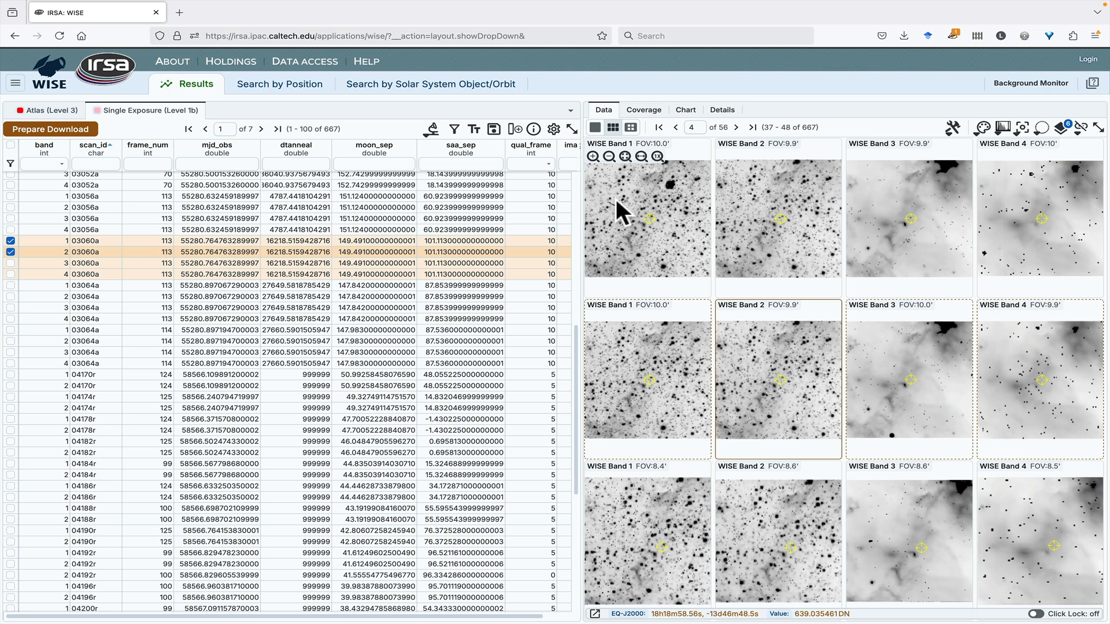
- Start a search by Solar System object and choose 832 Karin as the target object
{"action": "left_click", "coordinate": [435, 85]}
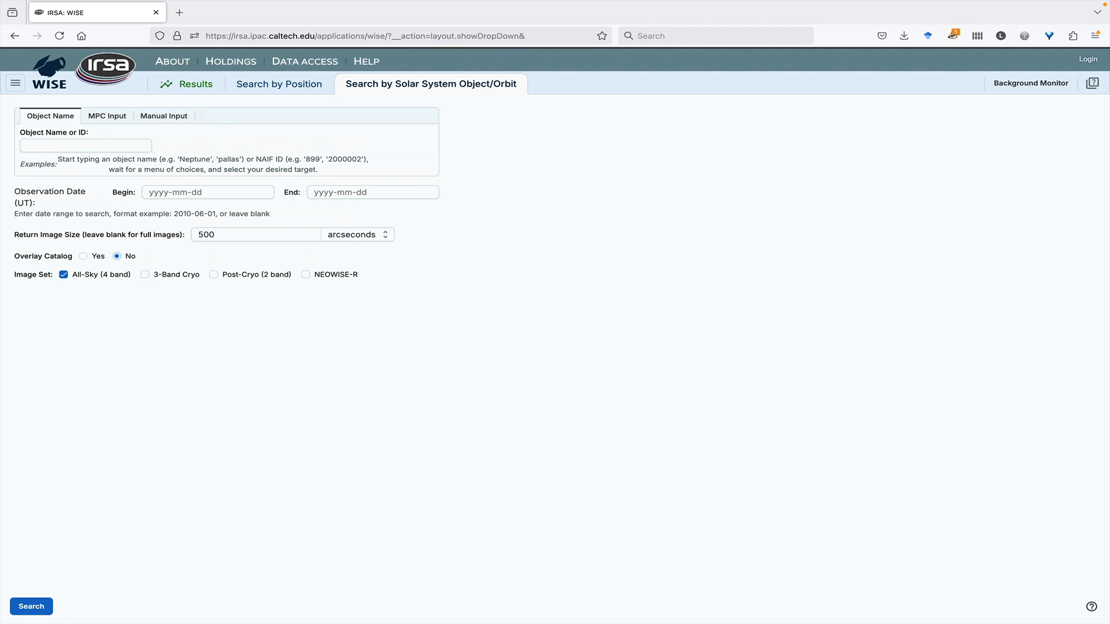
{"action": "left_click", "coordinate": [69, 145]}
{"action": "type", "text": "Karin"}
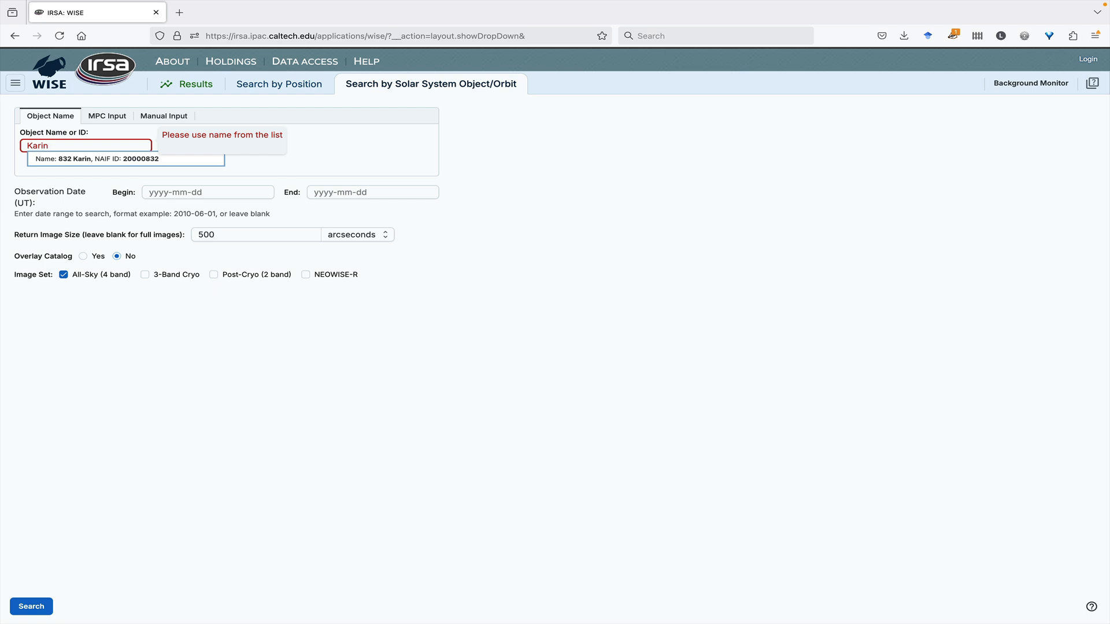
{"action": "left_click", "coordinate": [70, 158]}
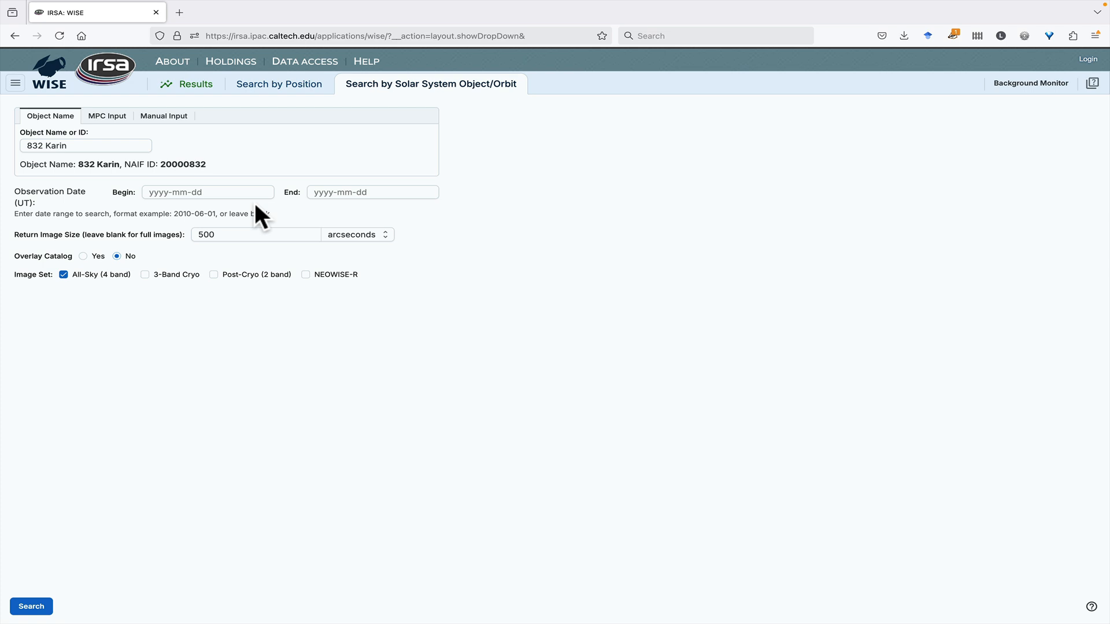
- Review the MPC input form with its object types and the manual orbital element input for Solar System searches
{"action": "left_click", "coordinate": [104, 119]}
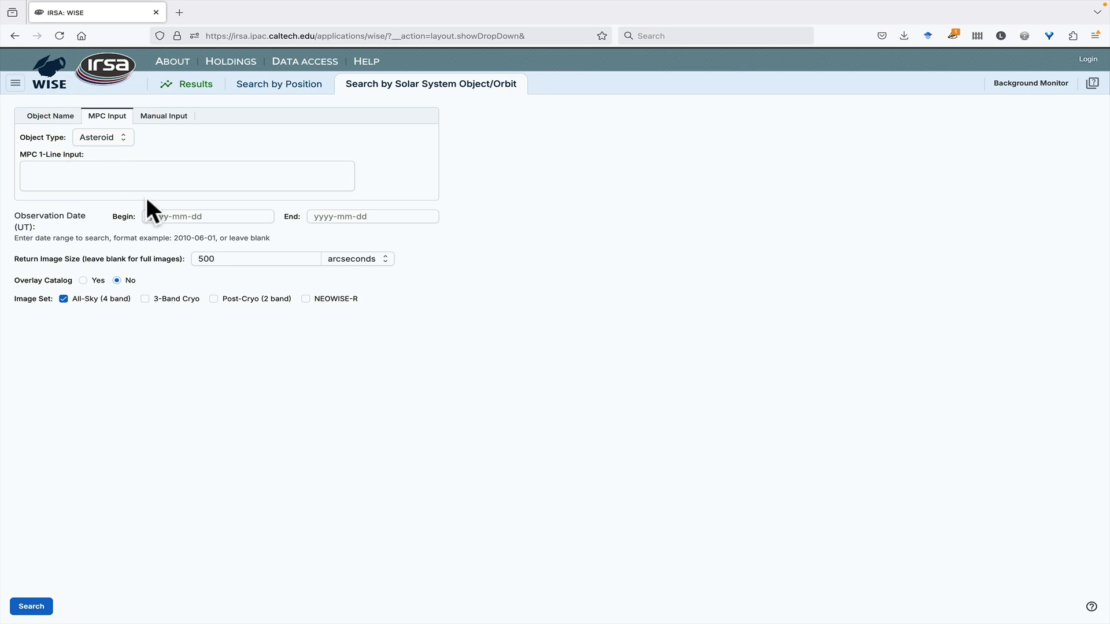
{"action": "left_click", "coordinate": [110, 139]}
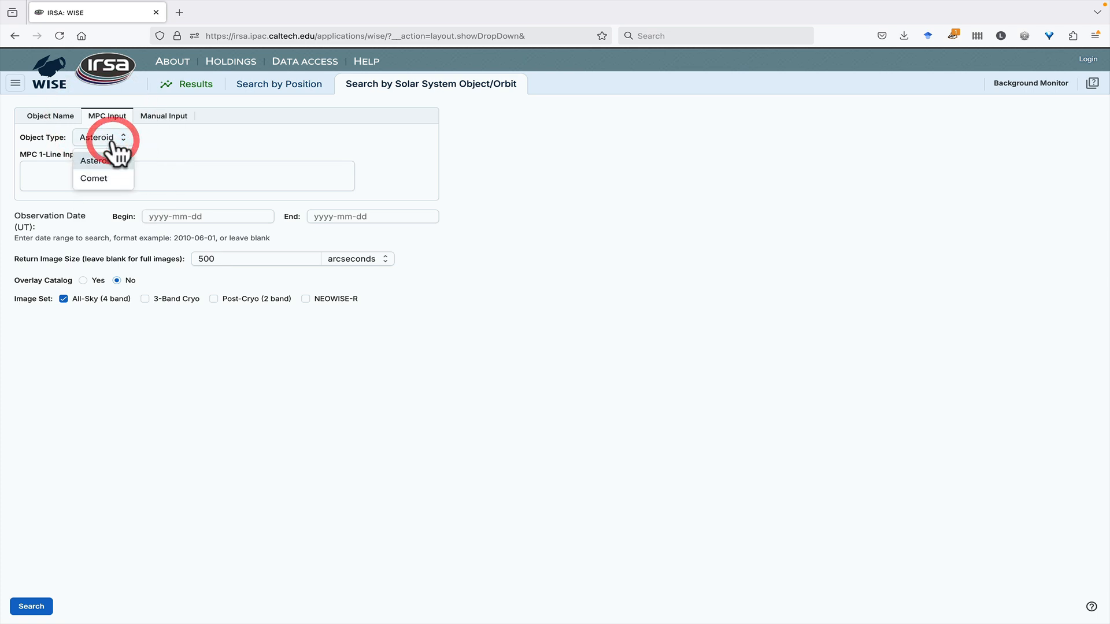
{"action": "left_click", "coordinate": [116, 149]}
{"action": "left_click", "coordinate": [162, 116]}
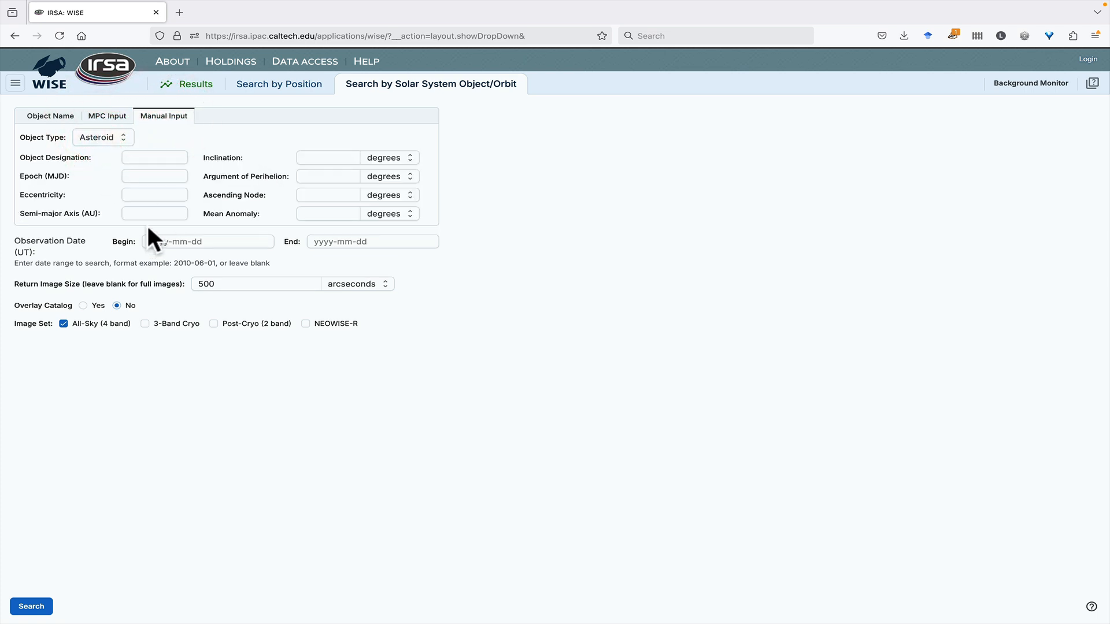
- Search for 832 Karin by object name, adding the 3-Band Cryo, Post-Cryo (2 band) and NEOWISE-R image sets
{"action": "left_click", "coordinate": [52, 117]}
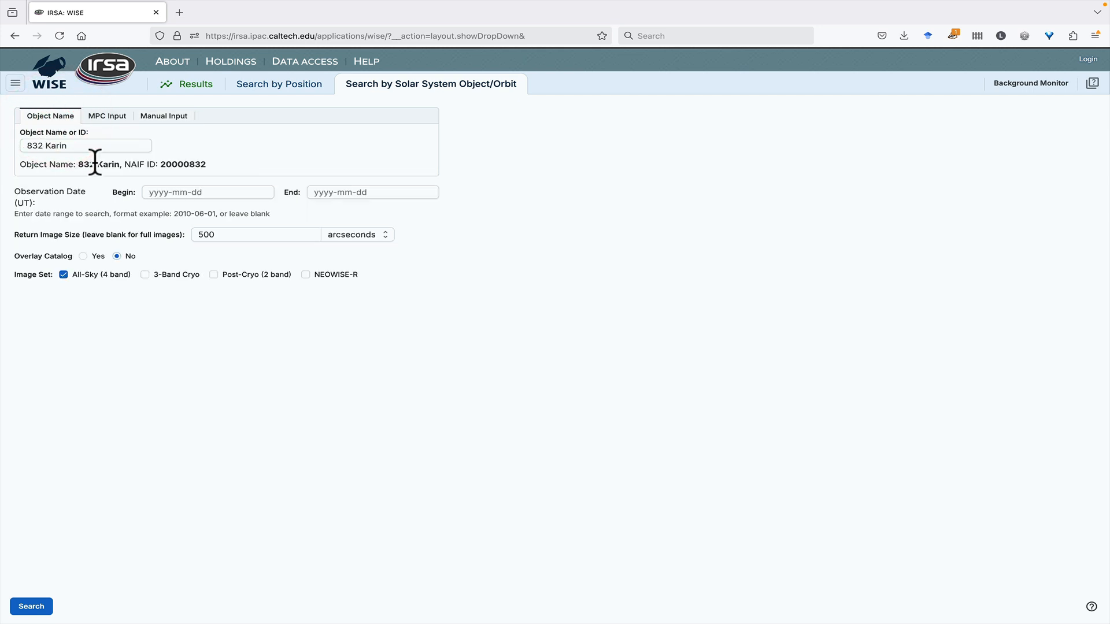
{"action": "left_click", "coordinate": [145, 275]}
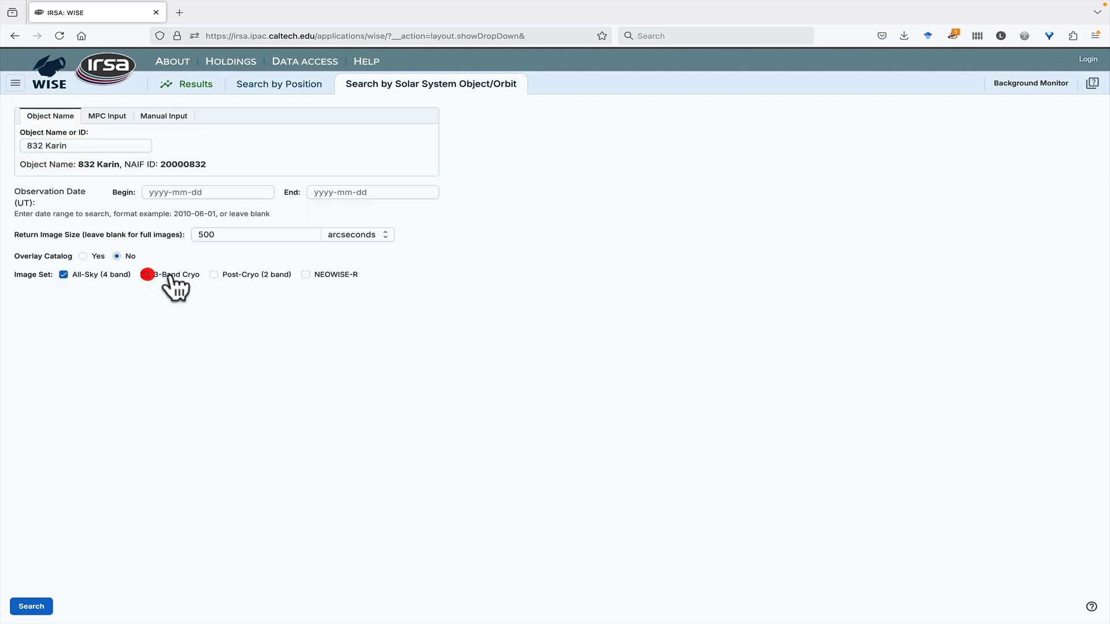
{"action": "left_click", "coordinate": [213, 275]}
{"action": "left_click", "coordinate": [305, 276]}
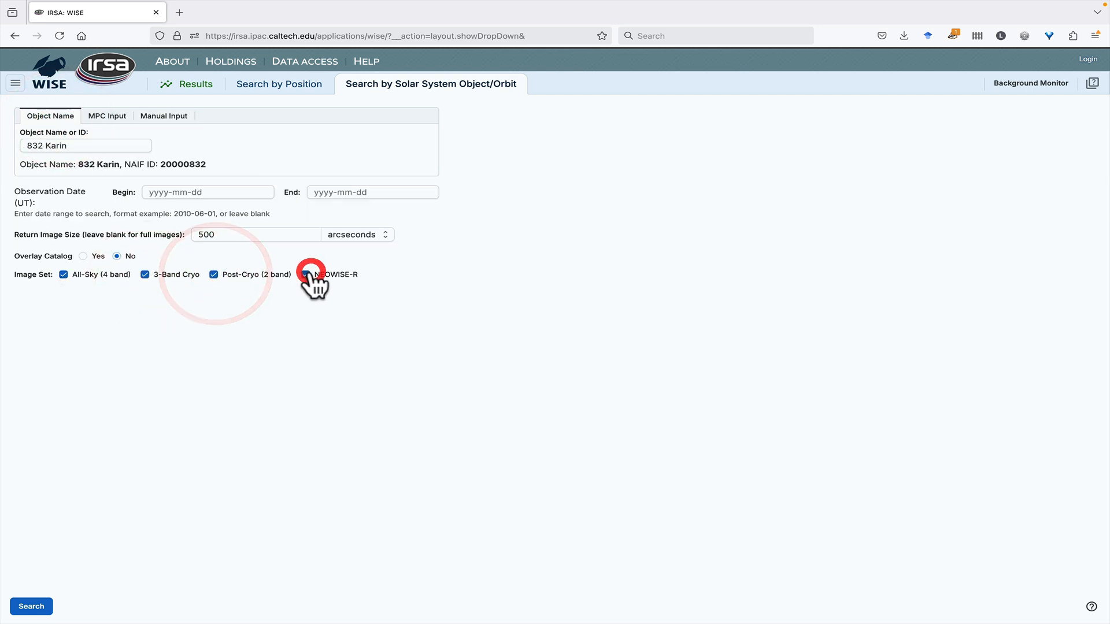
{"action": "left_click", "coordinate": [32, 605]}
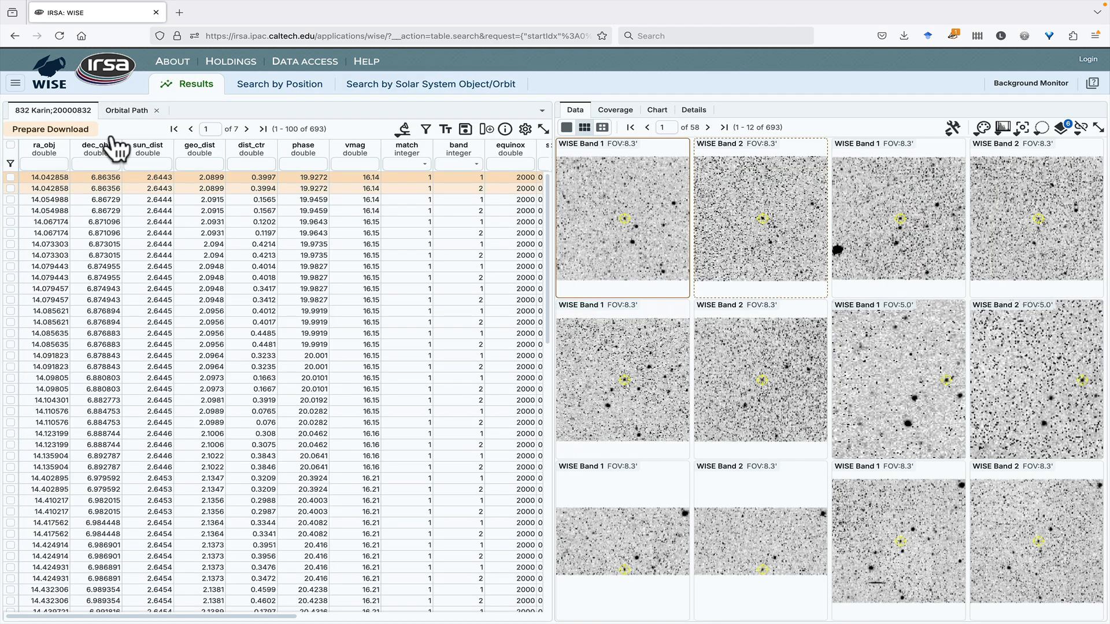
- Examine 832 Karin's orbital path table and its path and image footprints up close on the coverage map
{"action": "left_click", "coordinate": [124, 110]}
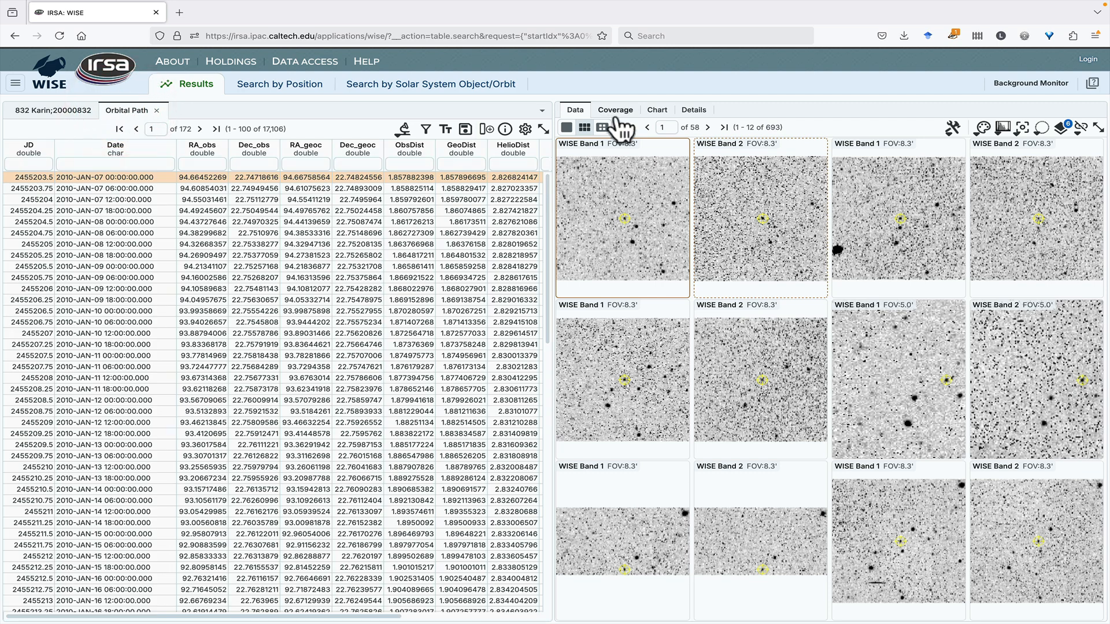
{"action": "left_click", "coordinate": [616, 112]}
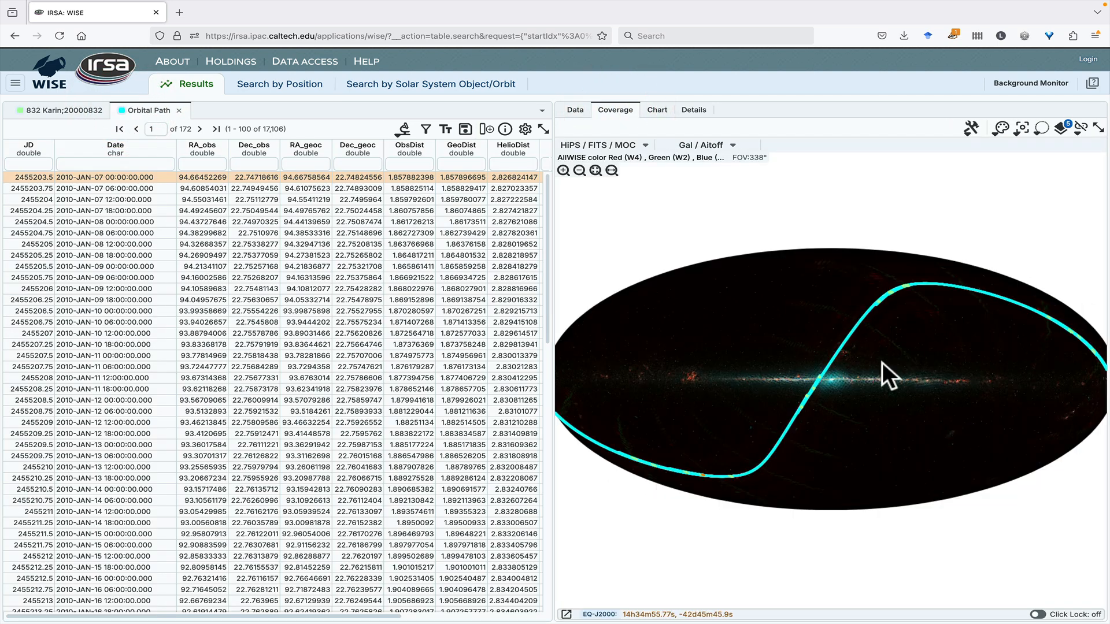
{"action": "scroll", "coordinate": [912, 295], "scroll_direction": "up", "scroll_amount": 5}
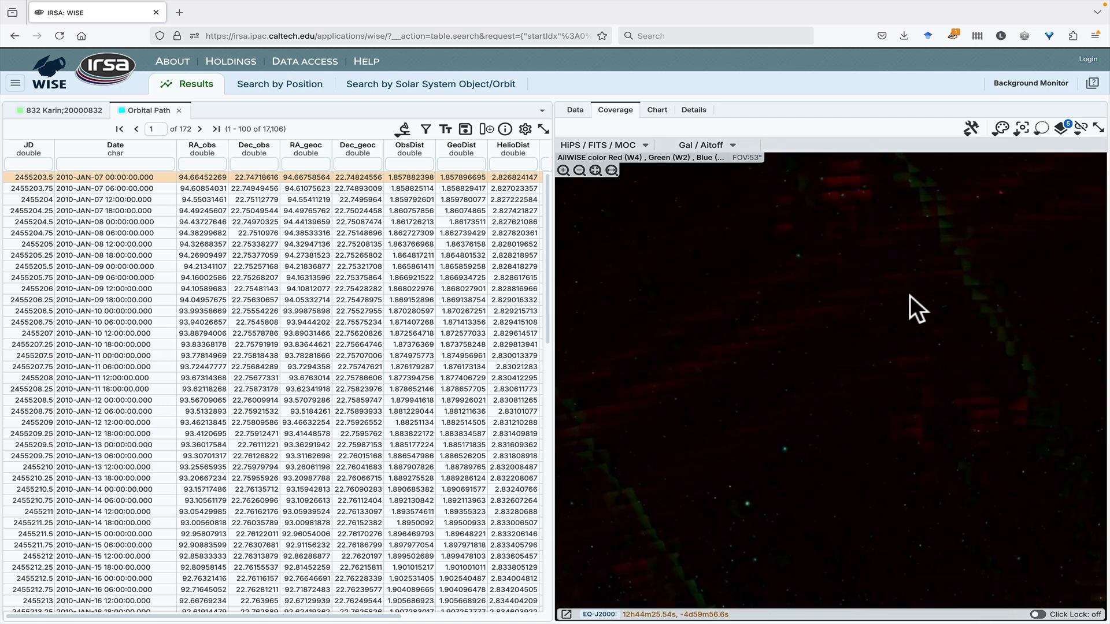
{"action": "left_click_drag", "start_coordinate": [895, 283], "coordinate": [896, 307]}
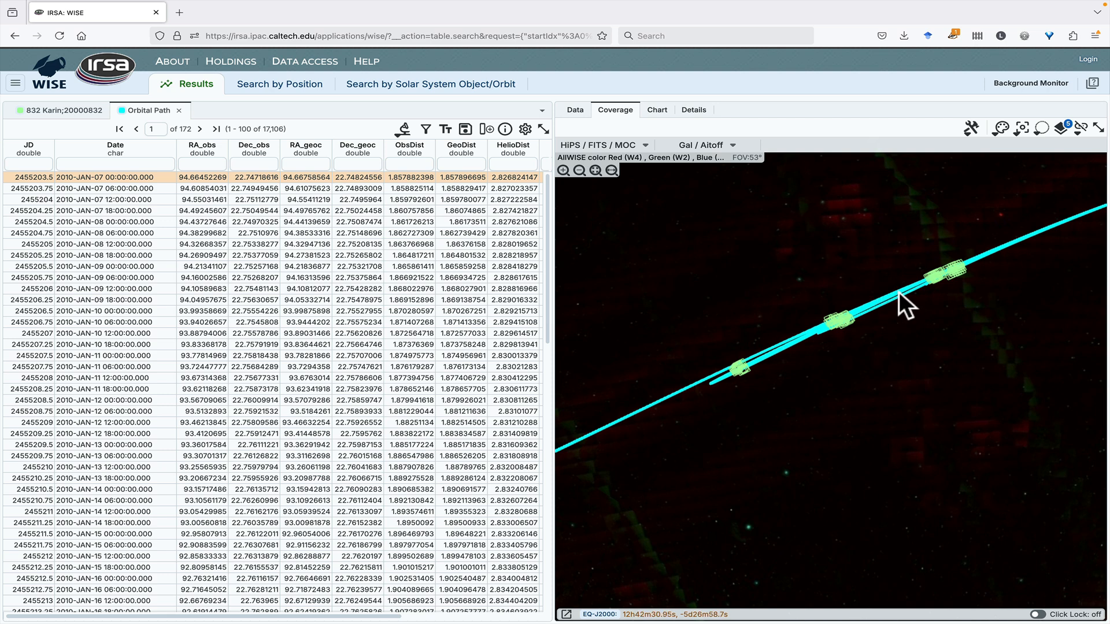
{"action": "scroll", "coordinate": [914, 287], "scroll_direction": "up", "scroll_amount": 2}
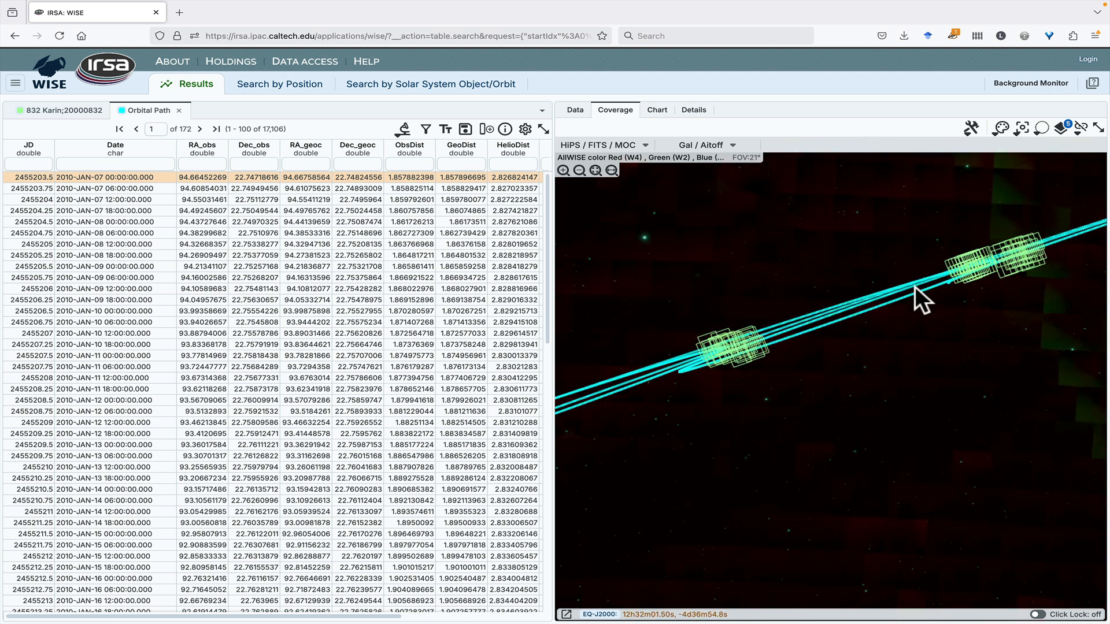
{"action": "scroll", "coordinate": [914, 287], "scroll_direction": "up", "scroll_amount": 2}
{"action": "left_click_drag", "start_coordinate": [981, 273], "coordinate": [838, 304]}
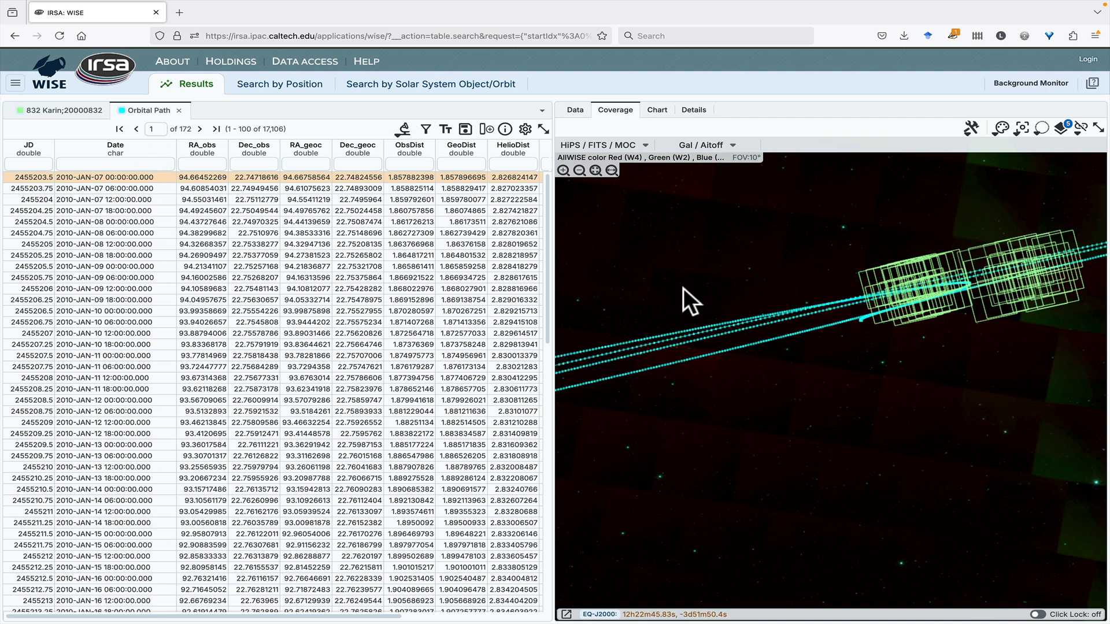
- Match 832 Karin image footprints on the coverage map with their table rows, and view the corresponding images
{"action": "left_click", "coordinate": [57, 109]}
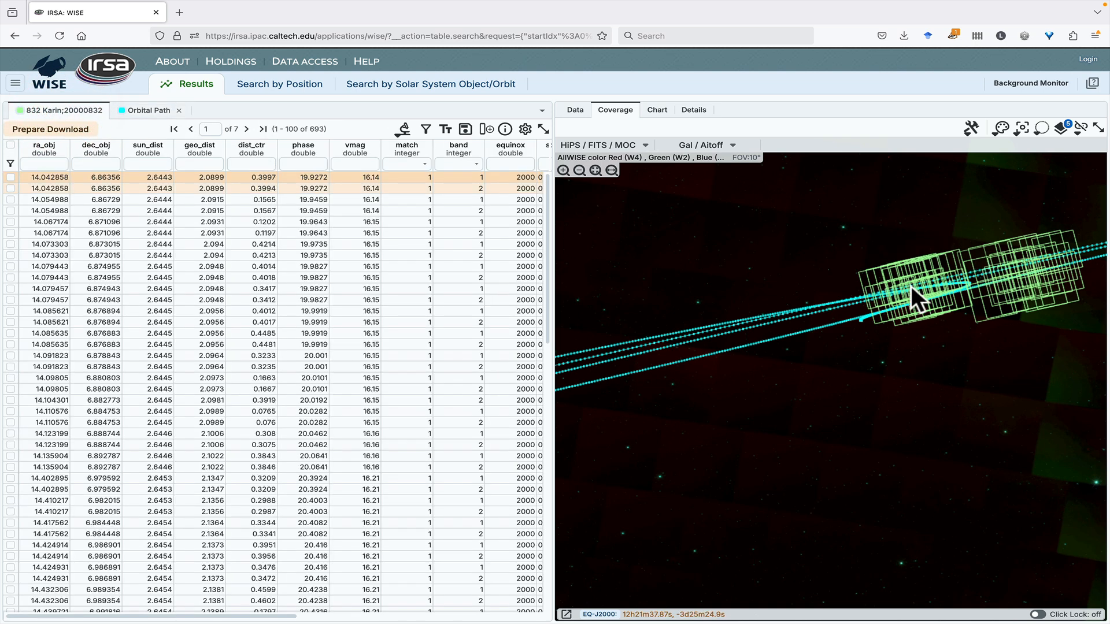
{"action": "left_click", "coordinate": [956, 265]}
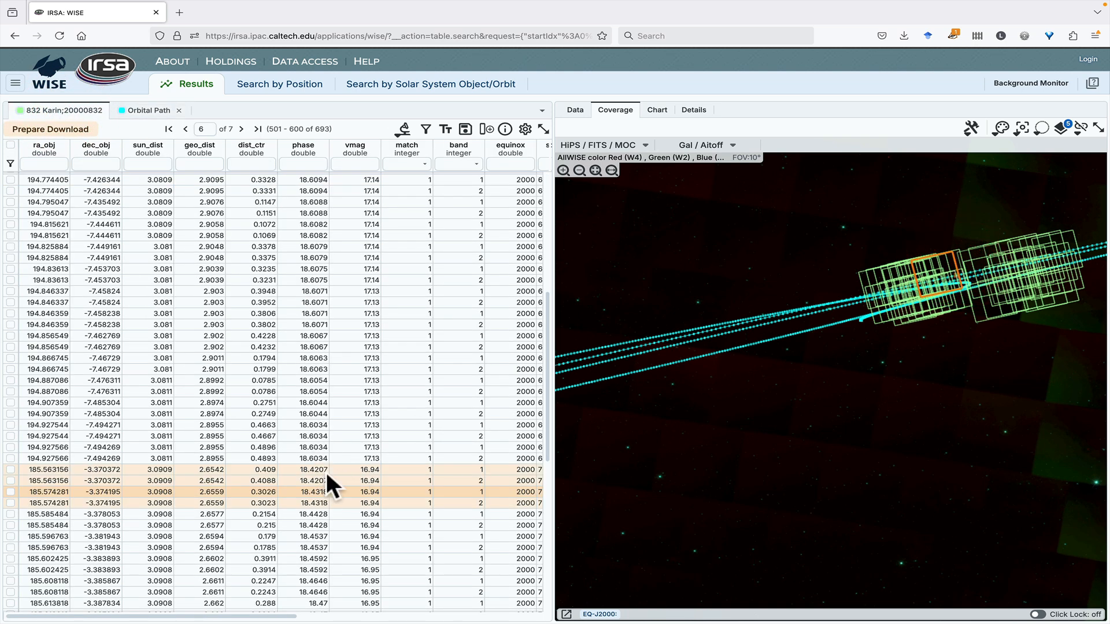
{"action": "left_click", "coordinate": [316, 457]}
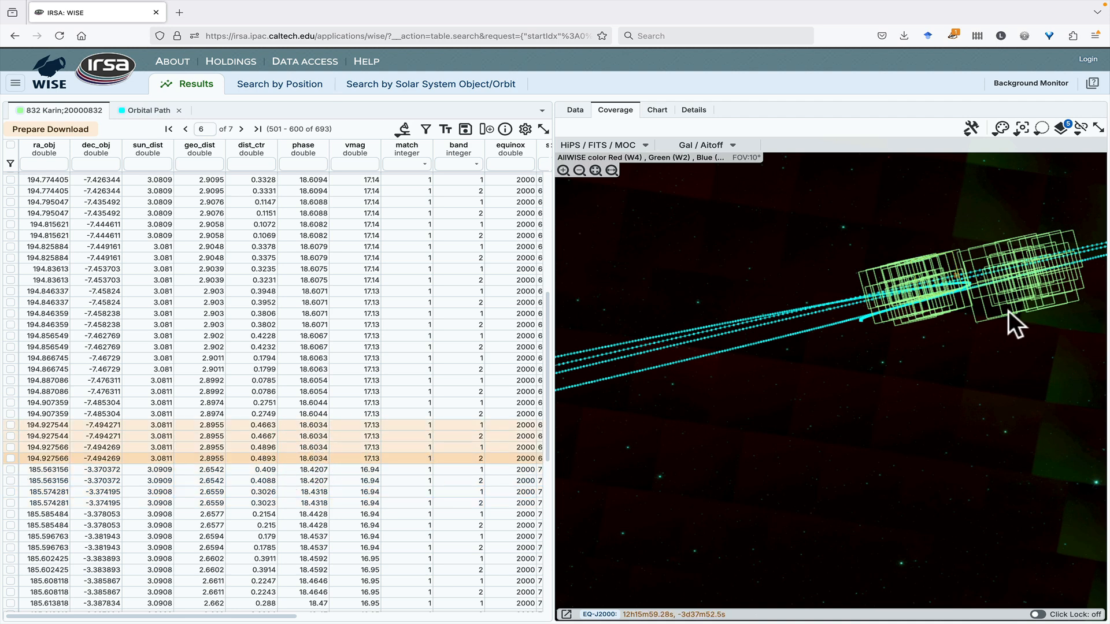
{"action": "left_click", "coordinate": [880, 317]}
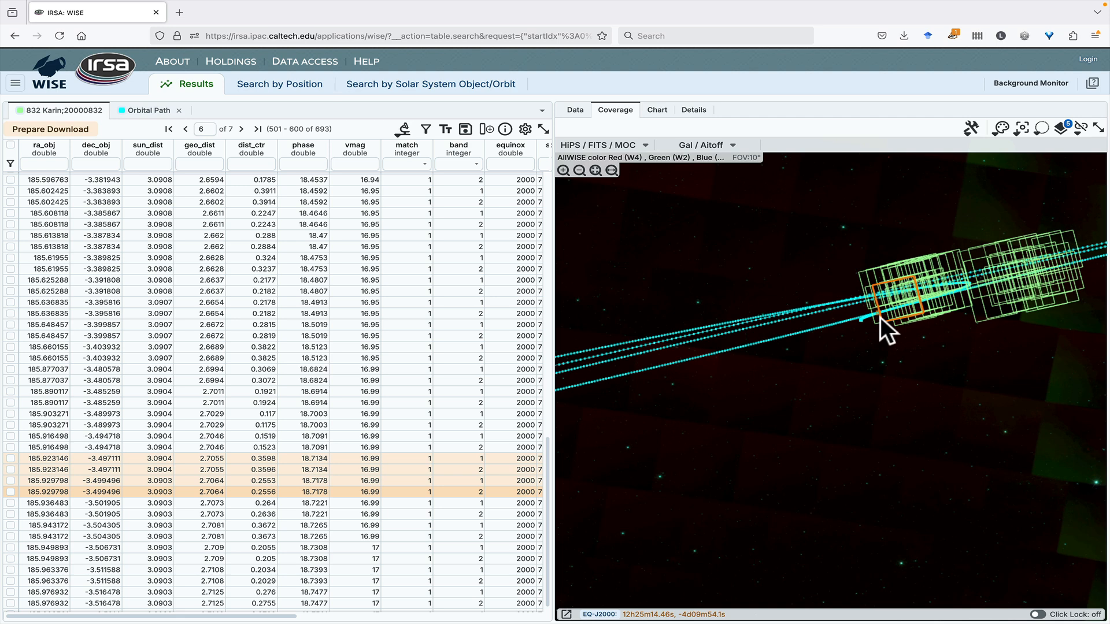
{"action": "left_click", "coordinate": [575, 110]}
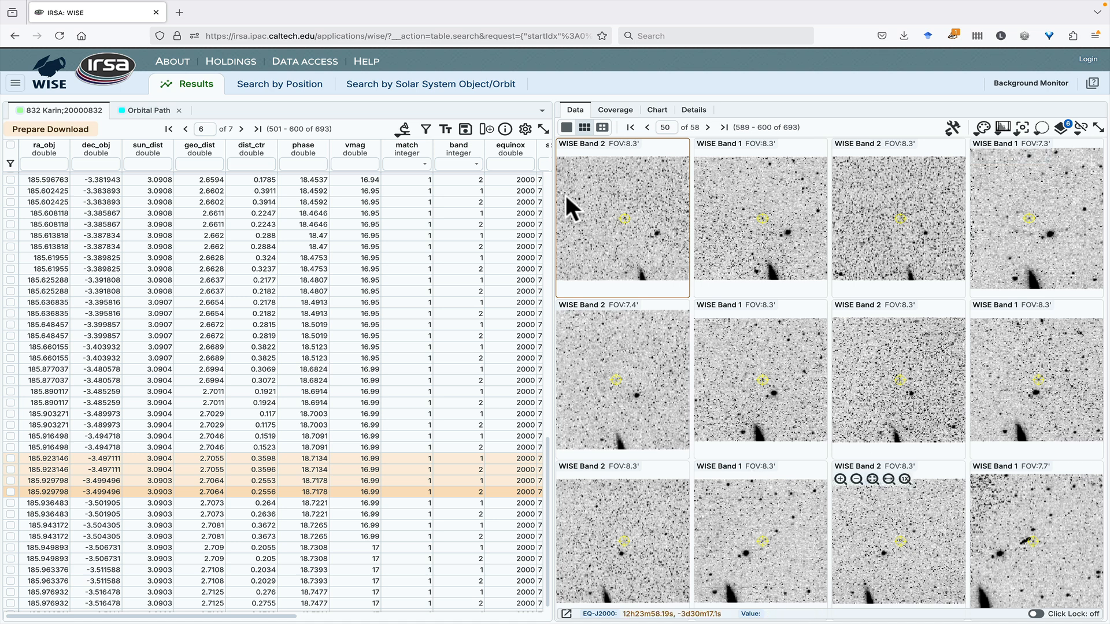
- Turn on the catalog overlay in the Solar System object search form, and return to the results
{"action": "left_click", "coordinate": [438, 103]}
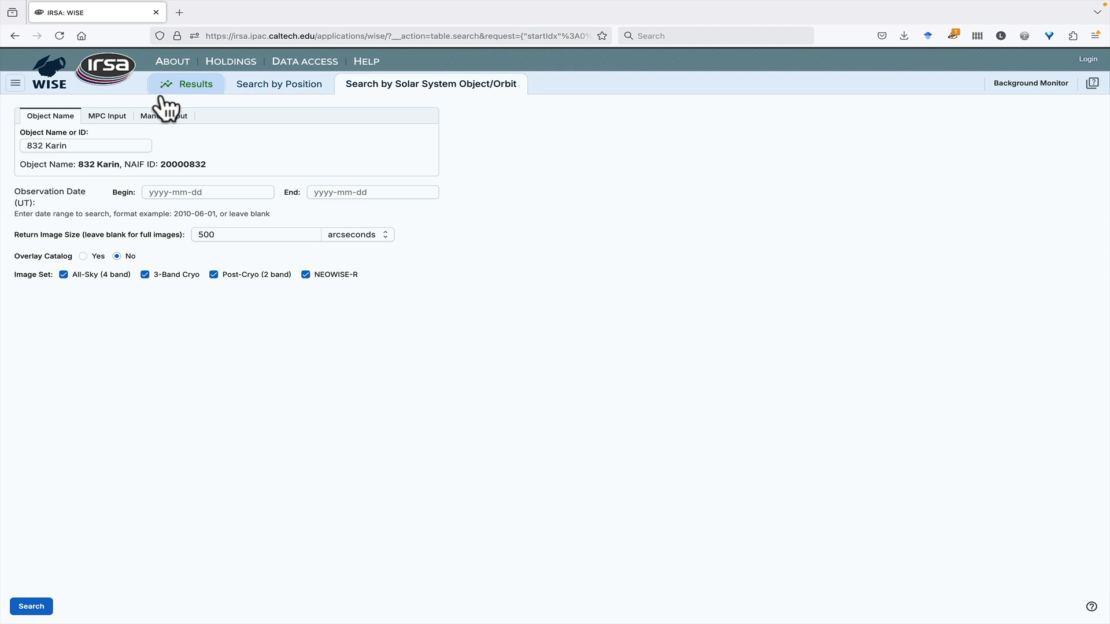
{"action": "left_click", "coordinate": [83, 256]}
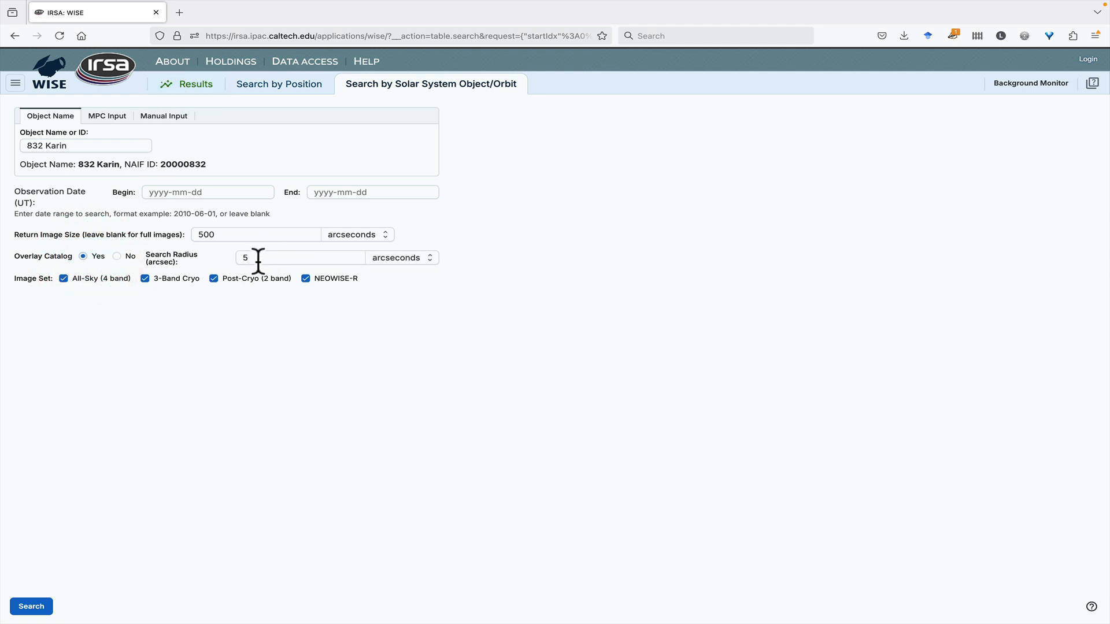
{"action": "left_click", "coordinate": [193, 86]}
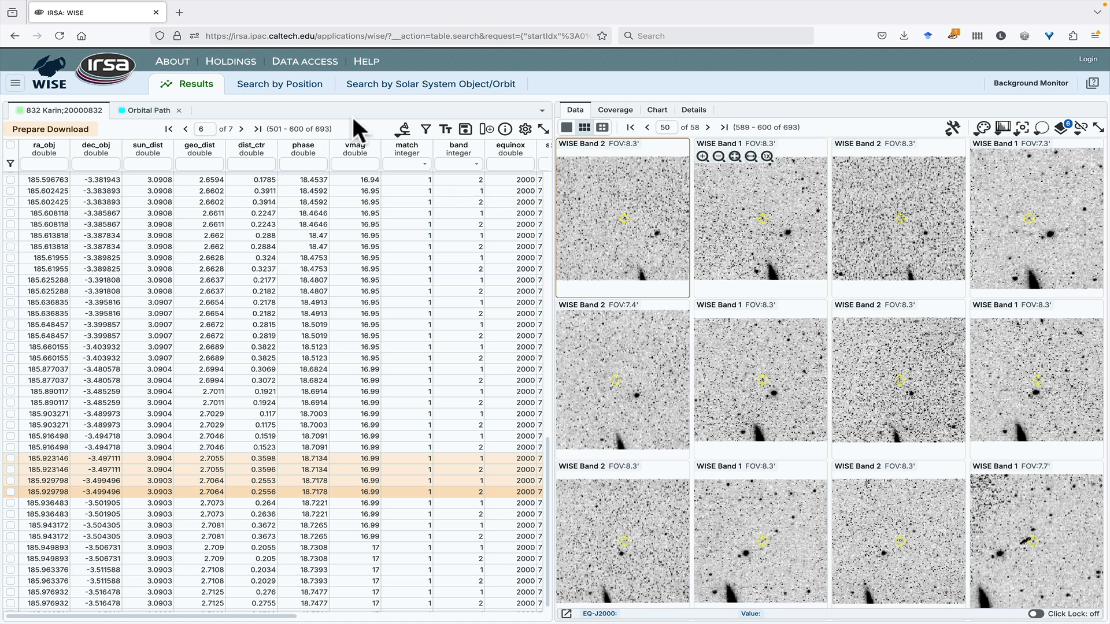
- Revisit the position search form, and open the Catalog Upload form to review its upload sources and file types
{"action": "left_click", "coordinate": [281, 87]}
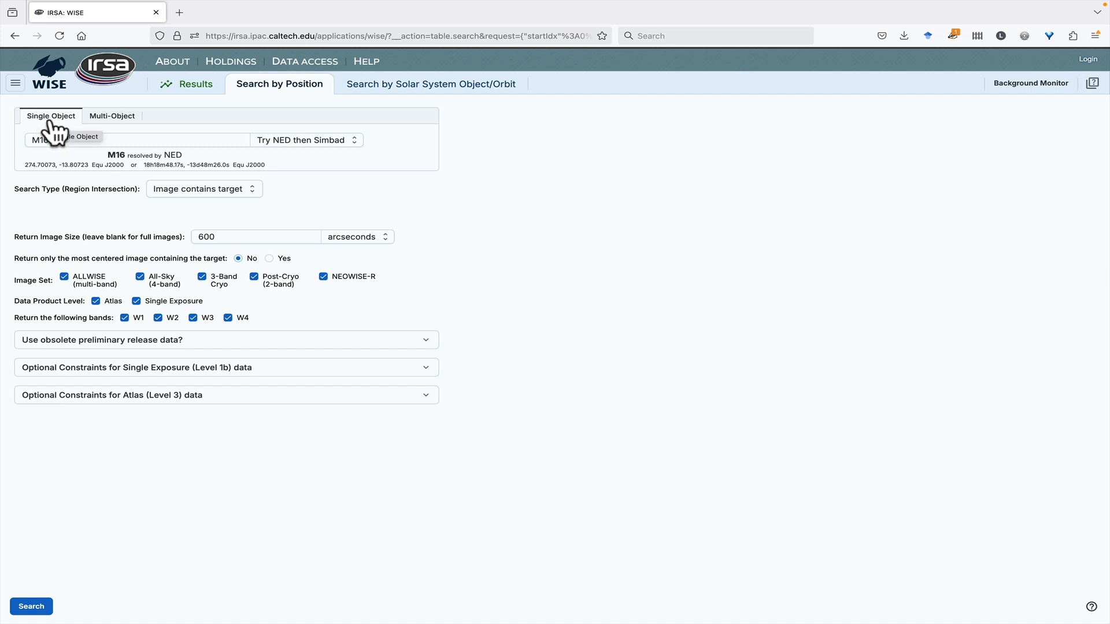
{"action": "left_click", "coordinate": [16, 84]}
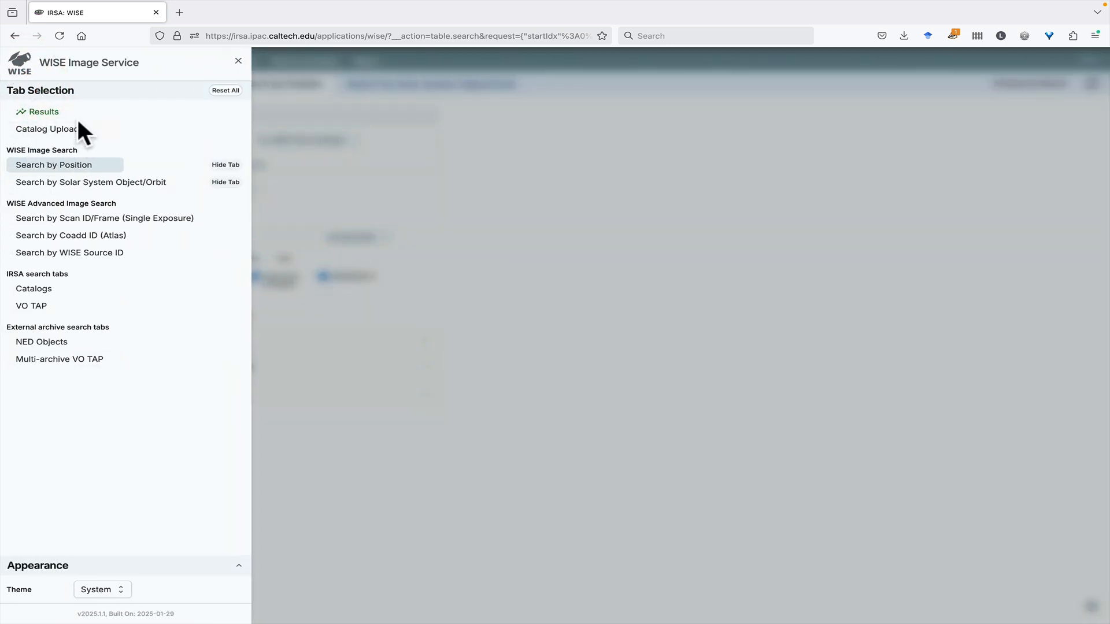
{"action": "left_click", "coordinate": [45, 134]}
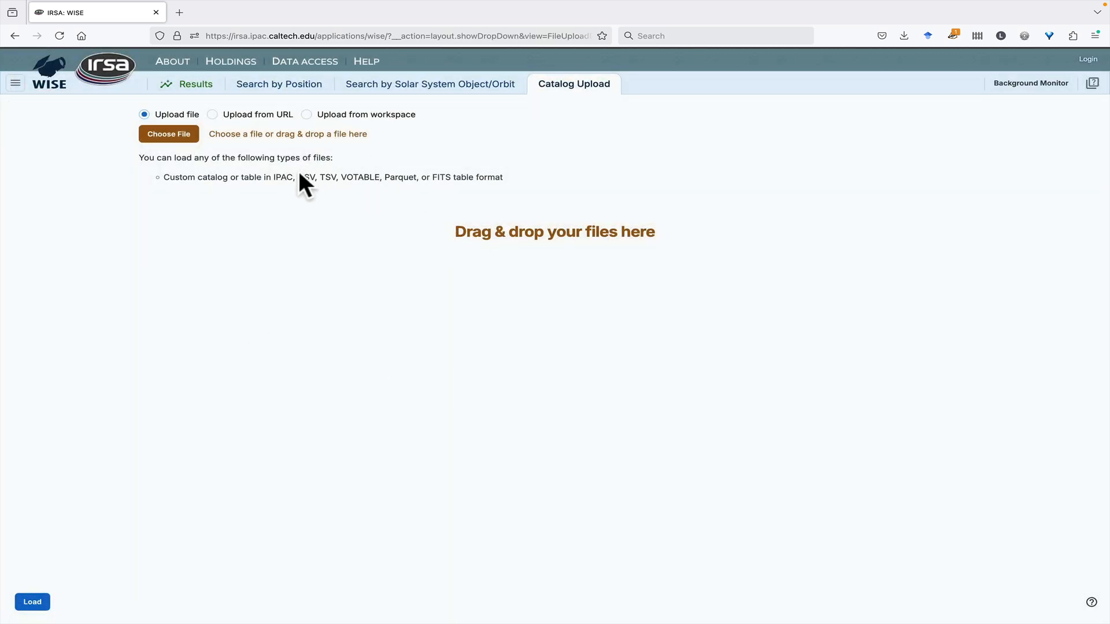
- Return to the position search and display its multi-object file input
{"action": "left_click", "coordinate": [16, 84]}
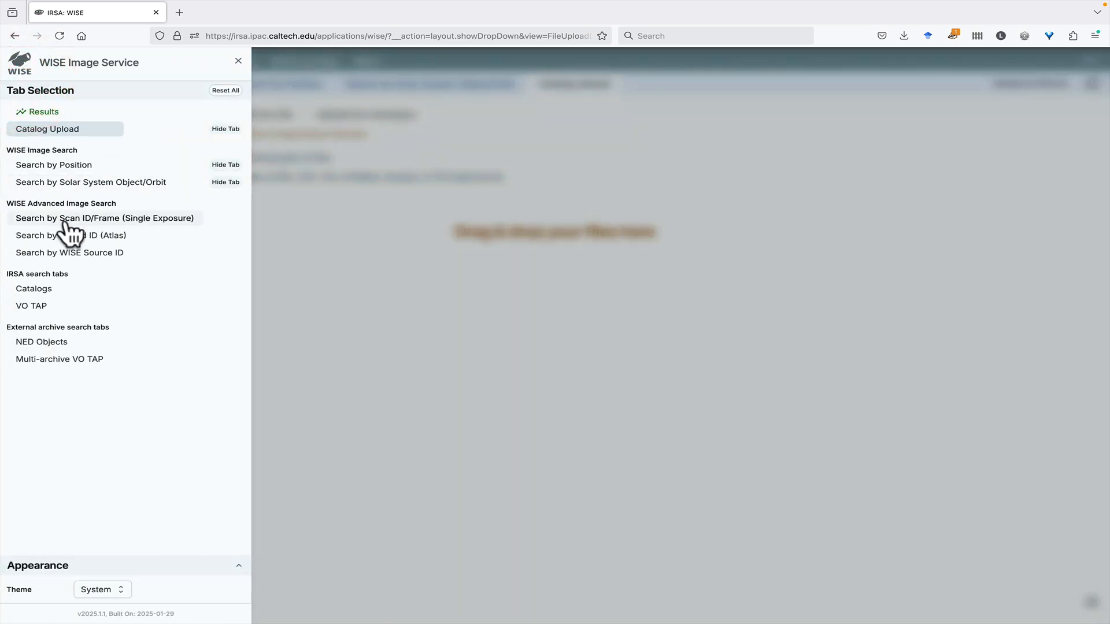
{"action": "left_click", "coordinate": [63, 167]}
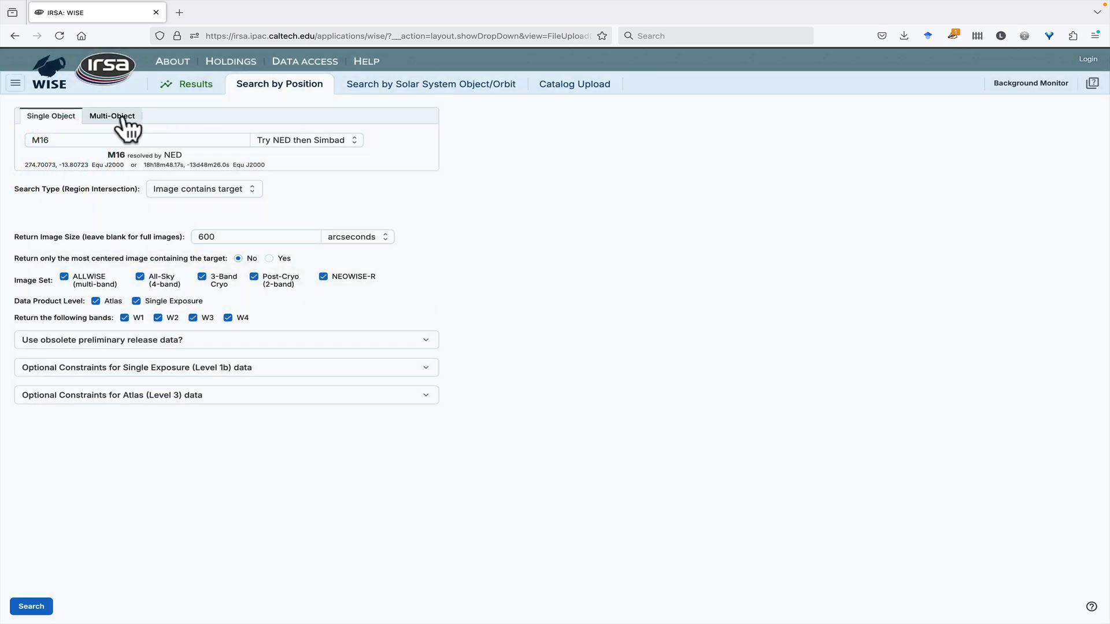
{"action": "left_click", "coordinate": [120, 117]}
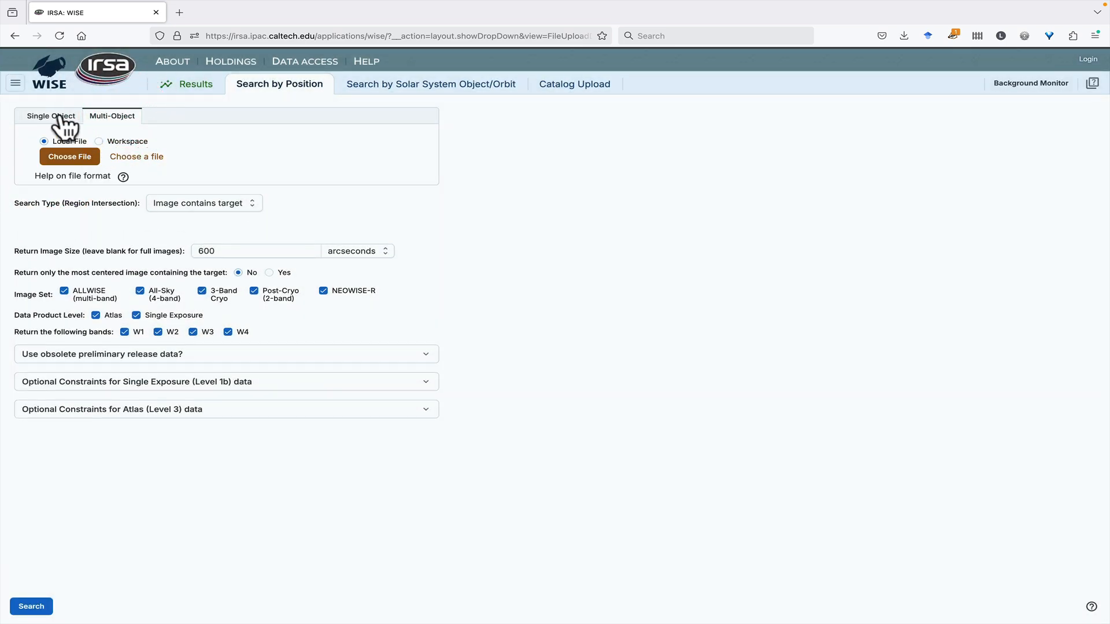
- Review the Scan ID/Frame search form and the Coadd ID search form, including its table upload option
{"action": "left_click", "coordinate": [15, 83]}
{"action": "left_click", "coordinate": [54, 218]}
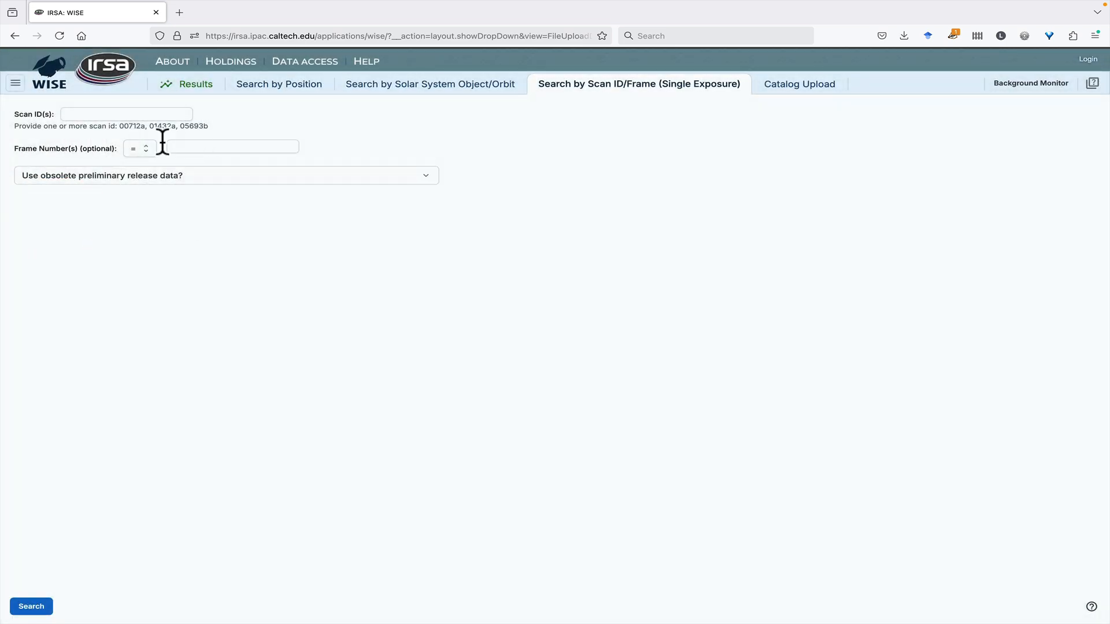
{"action": "left_click", "coordinate": [16, 83]}
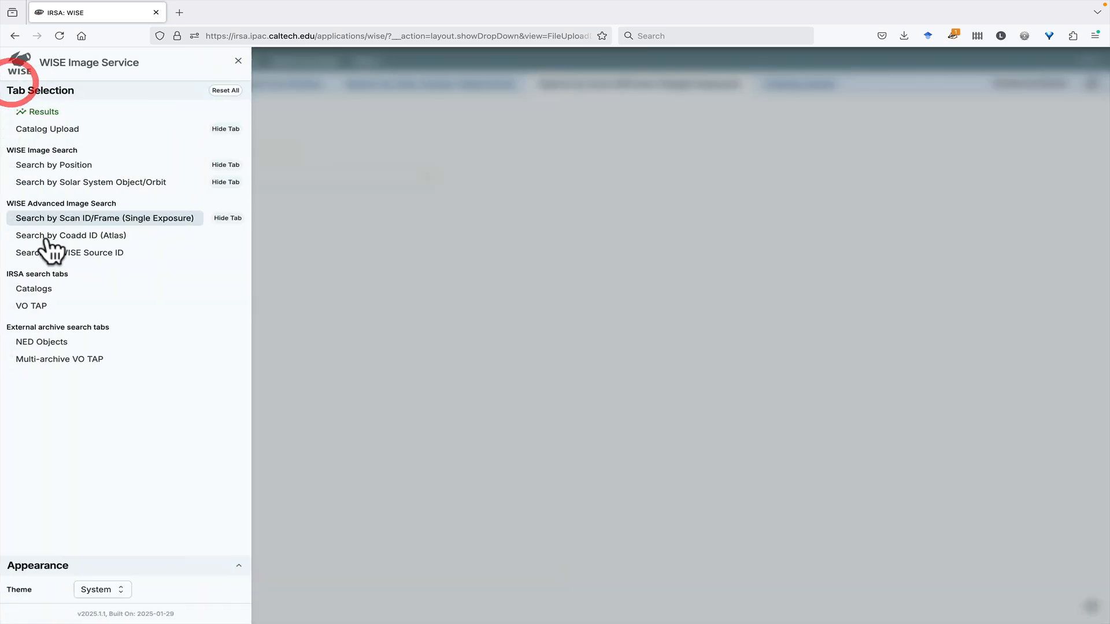
{"action": "left_click", "coordinate": [55, 233]}
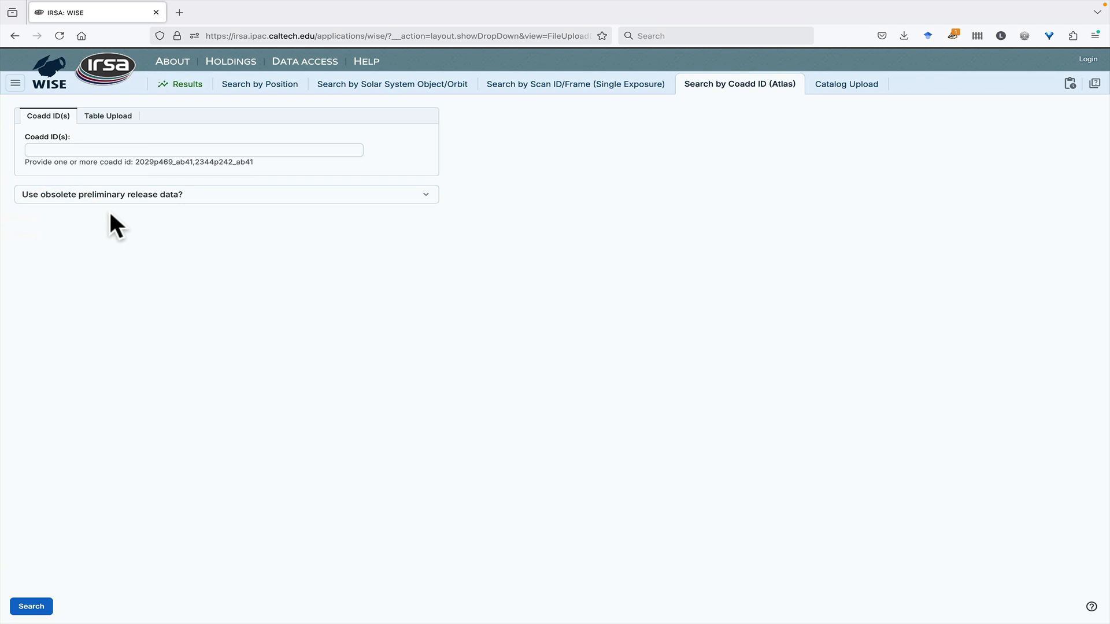
{"action": "left_click", "coordinate": [101, 115]}
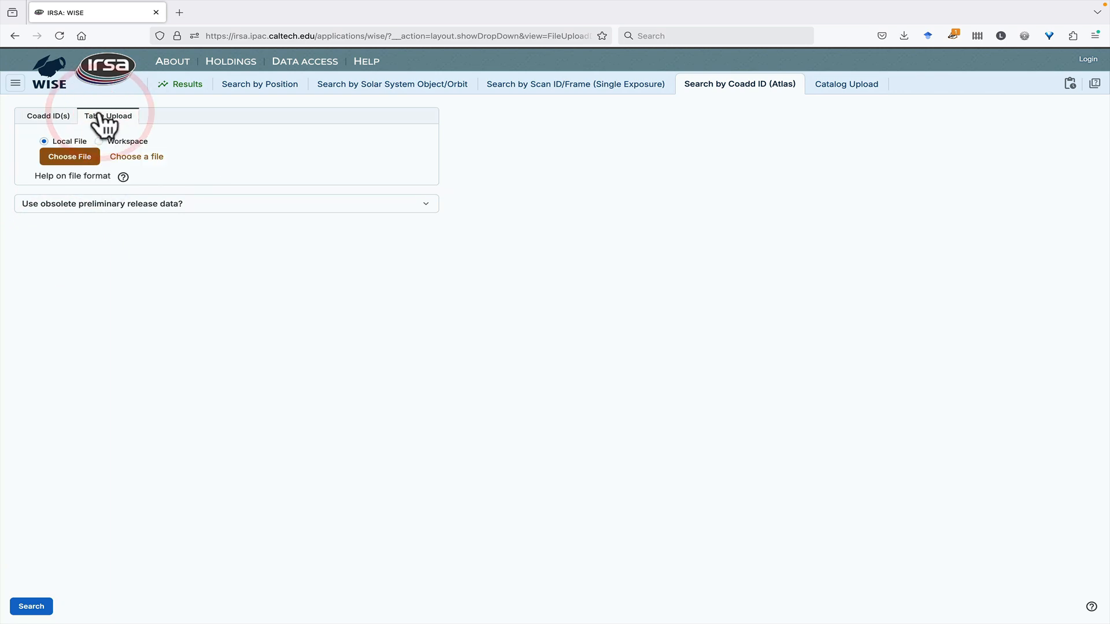
{"action": "left_click", "coordinate": [48, 117]}
- Review both WISE Source ID search forms, for images covering a source and images a source was extracted from
{"action": "left_click", "coordinate": [16, 83]}
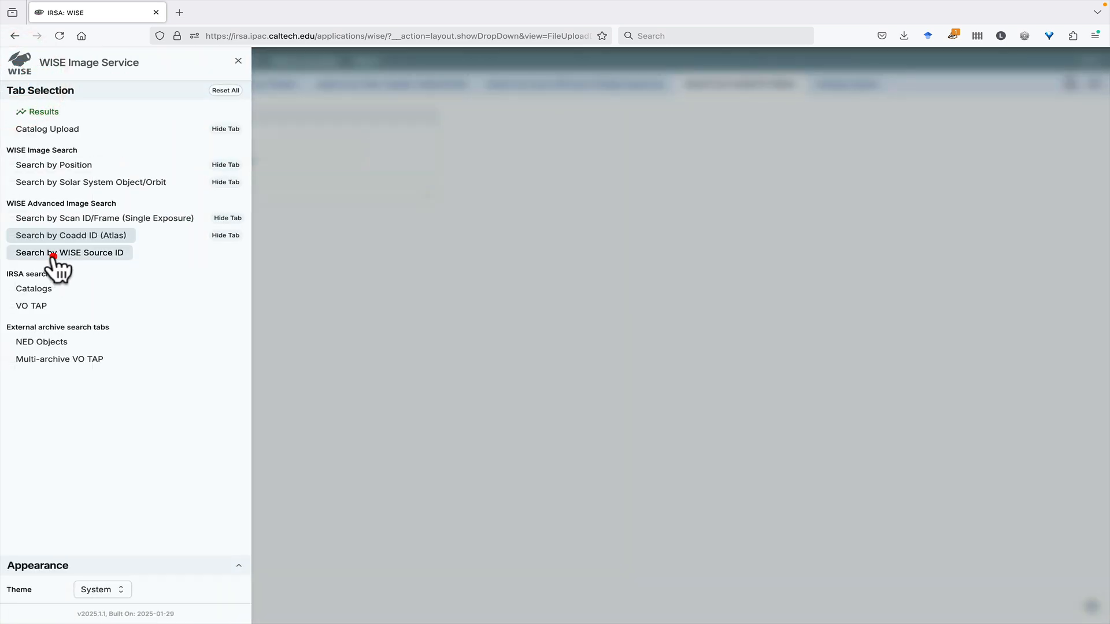
{"action": "left_click", "coordinate": [54, 254]}
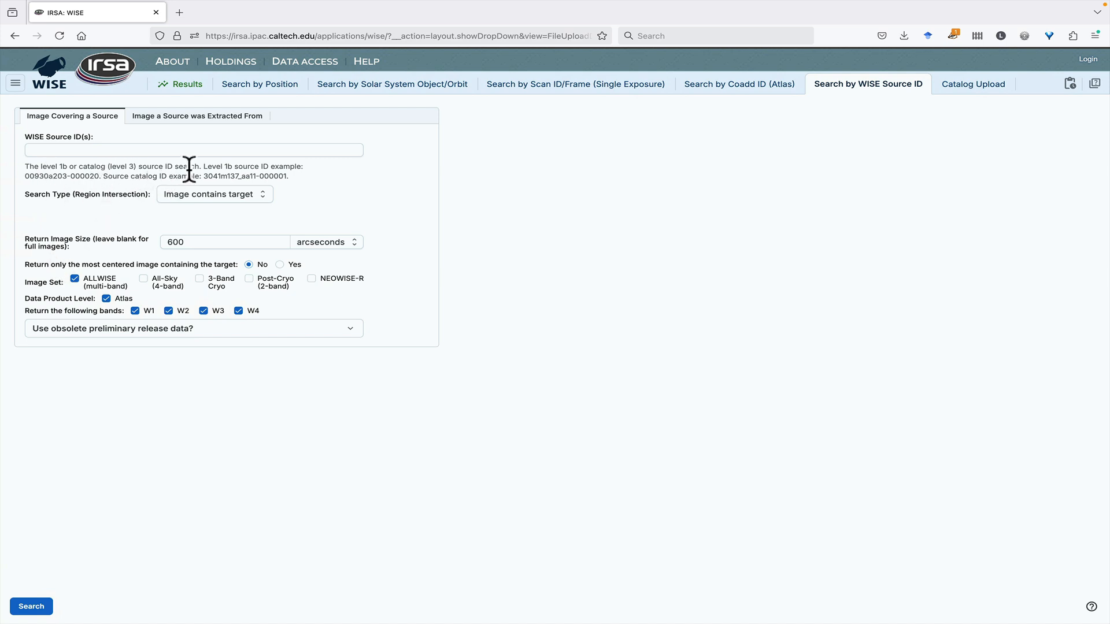
{"action": "left_click_drag", "start_coordinate": [28, 177], "coordinate": [102, 177]}
{"action": "left_click", "coordinate": [203, 117]}
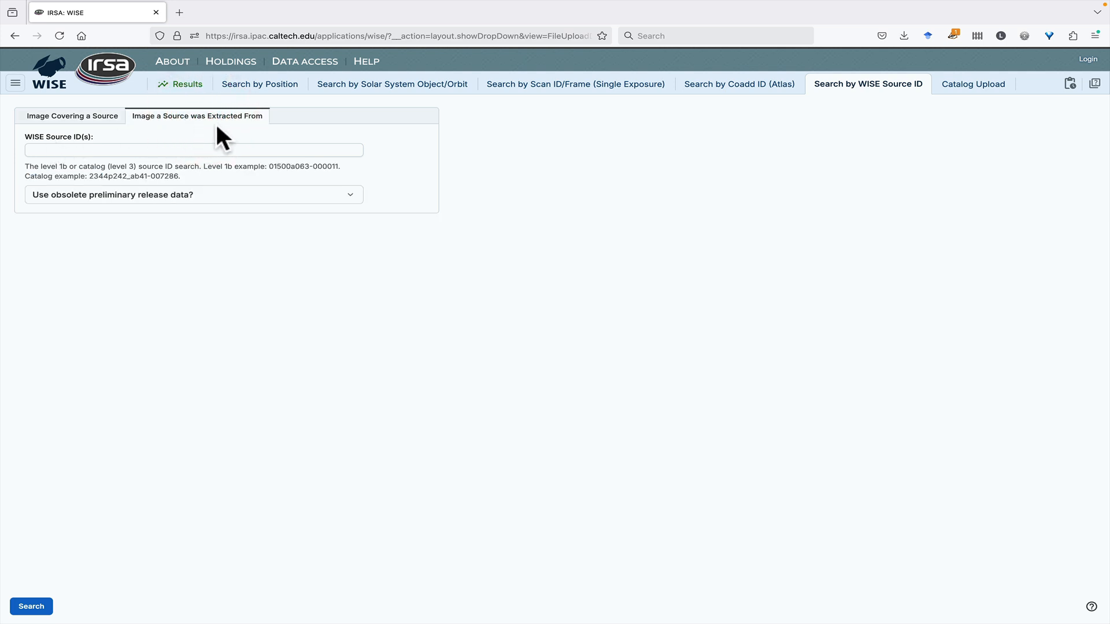
{"action": "left_click", "coordinate": [83, 116]}
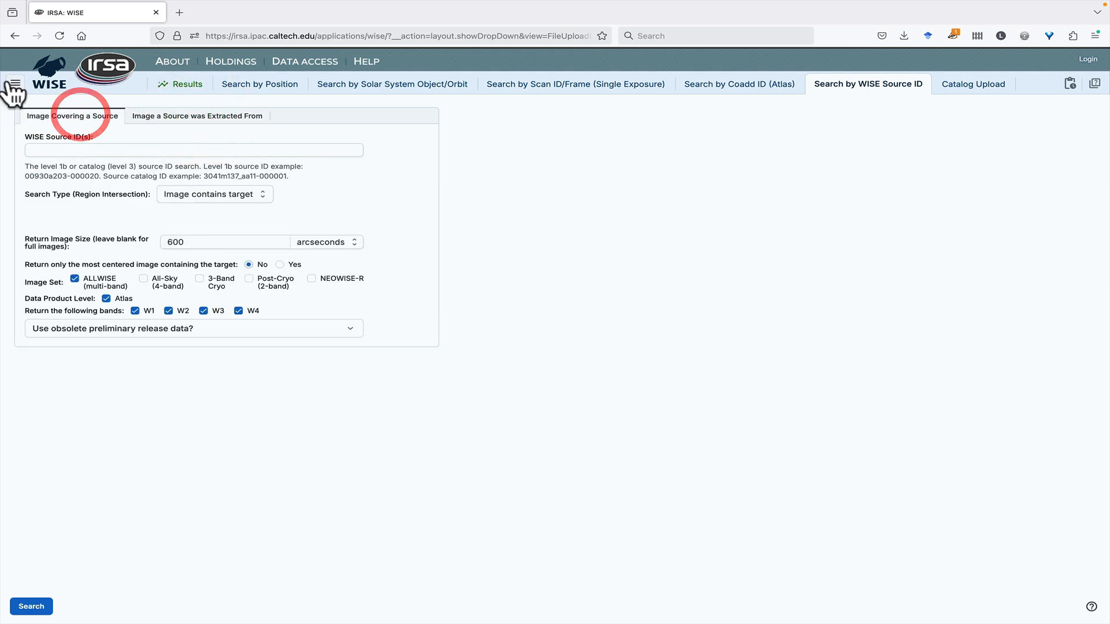
- Add the Catalogs search form and review its project and catalog choices, keeping the WISE project and the AllWISE Database
{"action": "left_click", "coordinate": [13, 85]}
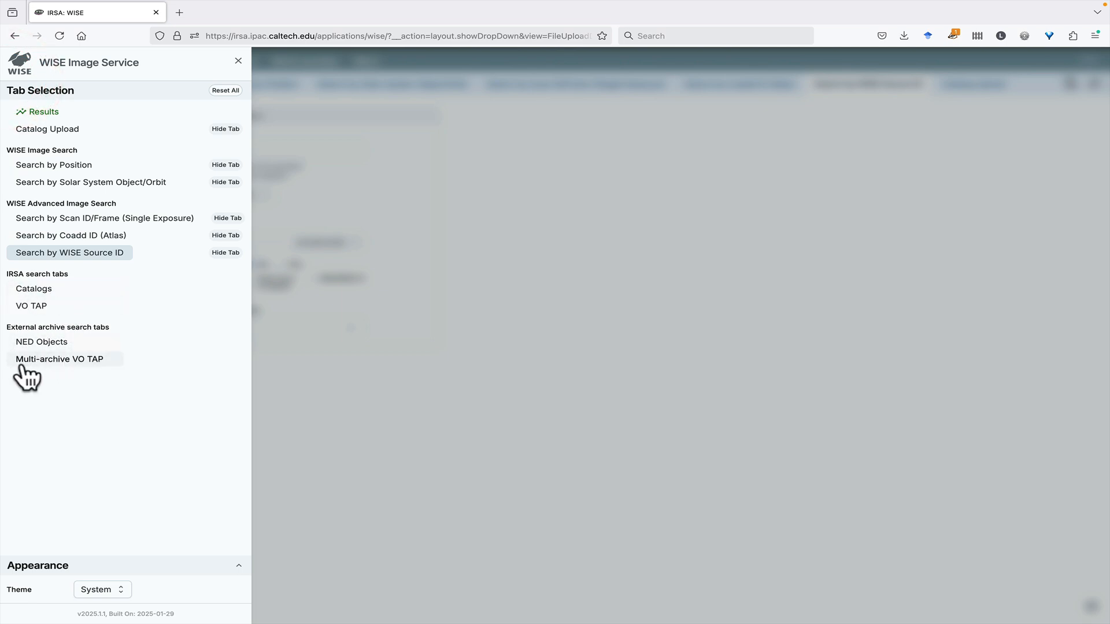
{"action": "left_click", "coordinate": [50, 292]}
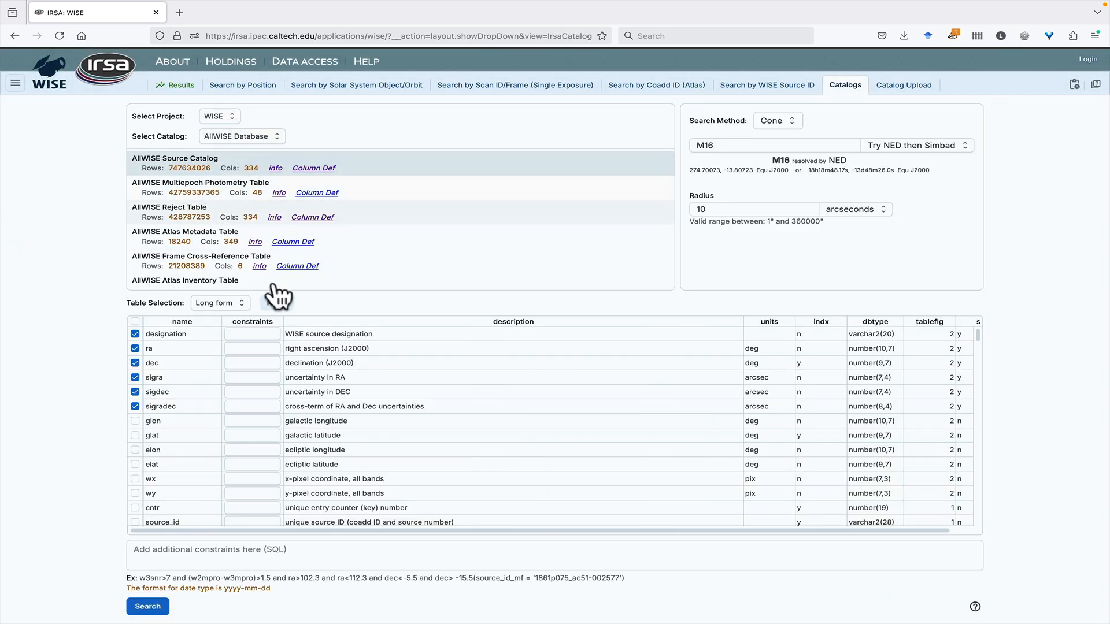
{"action": "left_click", "coordinate": [235, 119]}
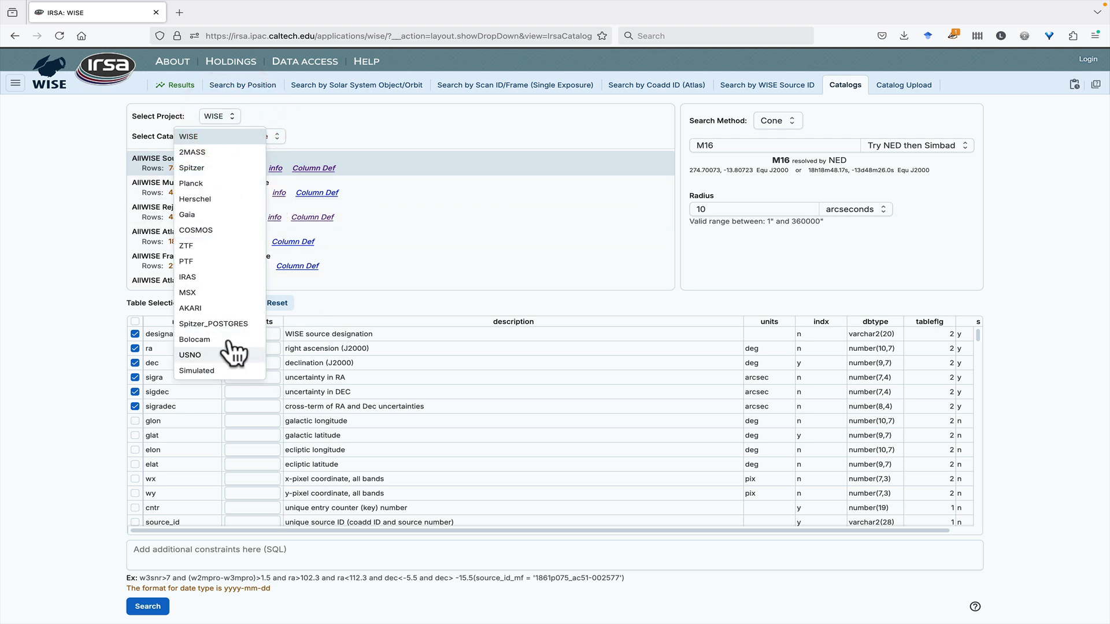
{"action": "left_click", "coordinate": [324, 114]}
{"action": "left_click", "coordinate": [229, 133]}
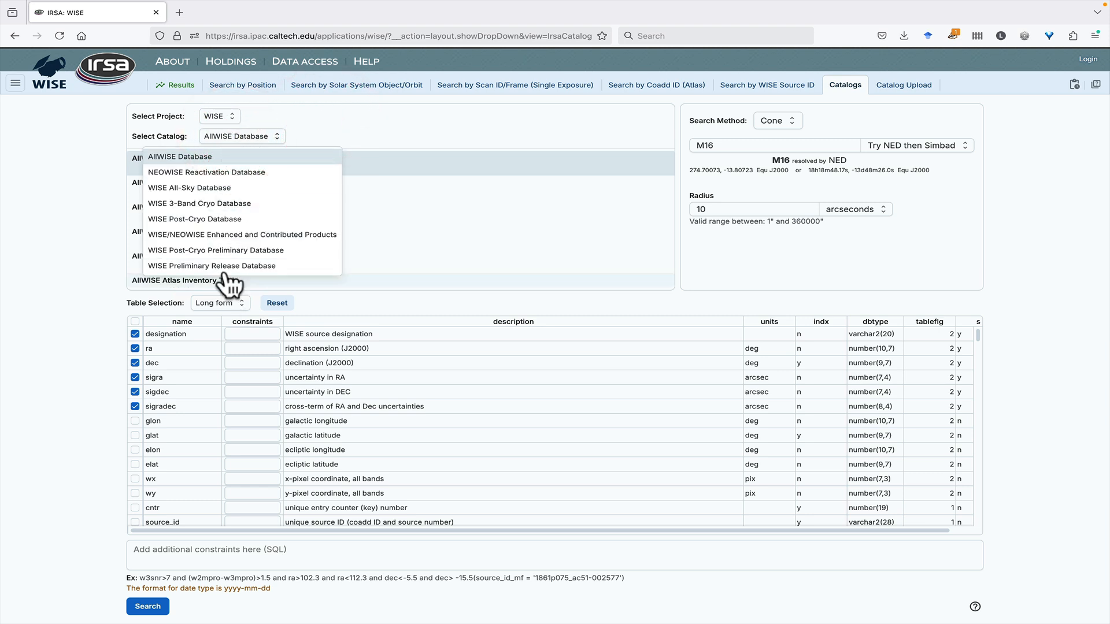
{"action": "left_click", "coordinate": [212, 159]}
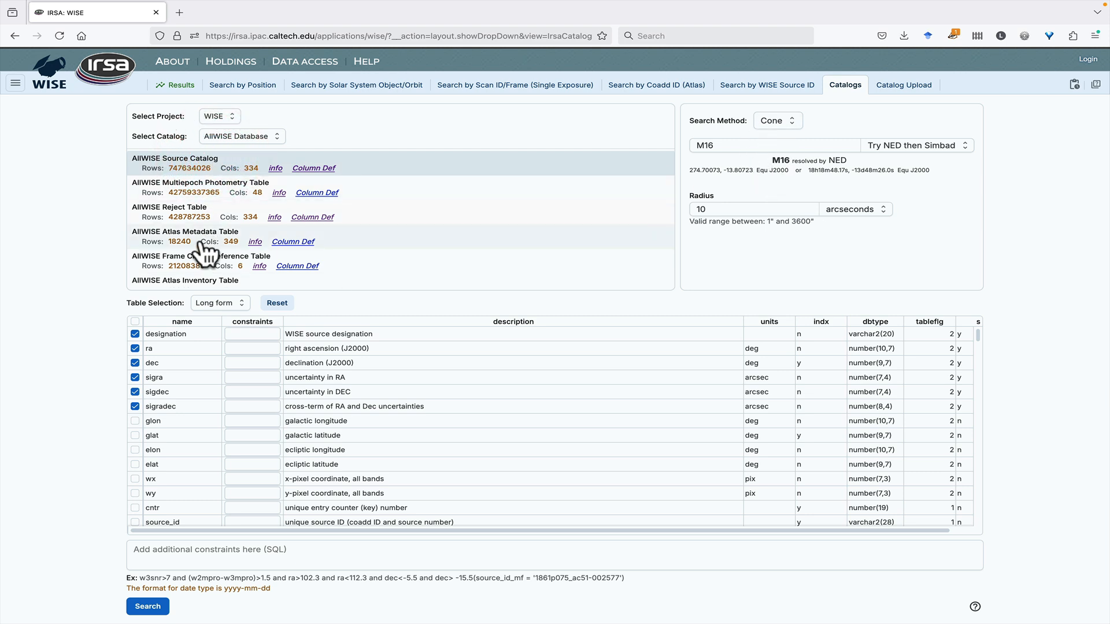
- Return to the position search and run the single-object image search for M16
{"action": "left_click", "coordinate": [248, 86]}
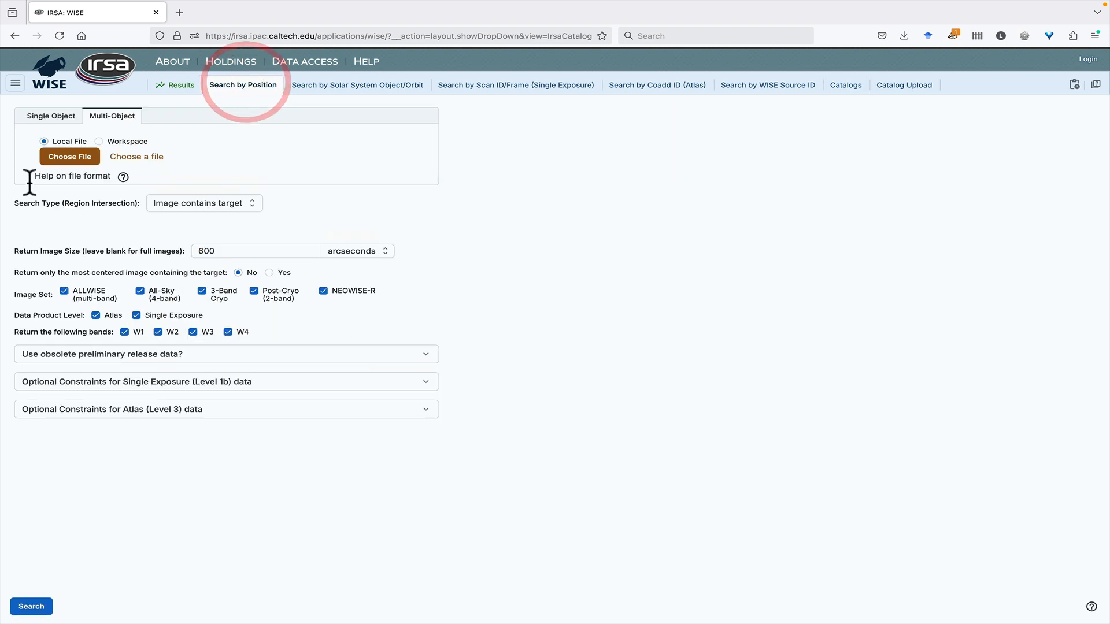
{"action": "left_click", "coordinate": [42, 119]}
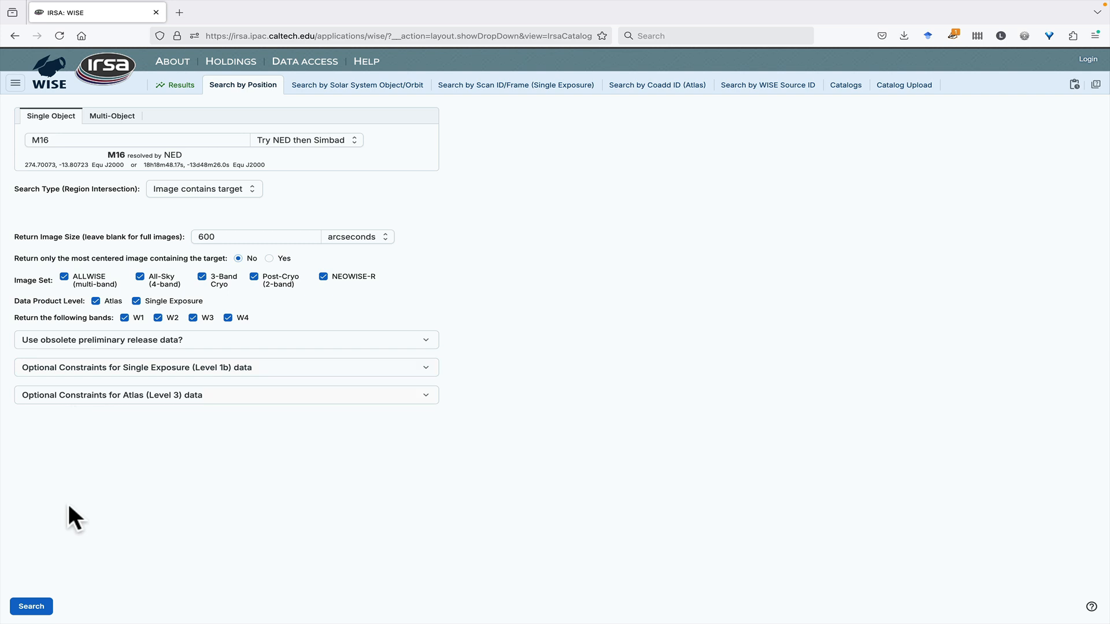
{"action": "left_click", "coordinate": [17, 593]}
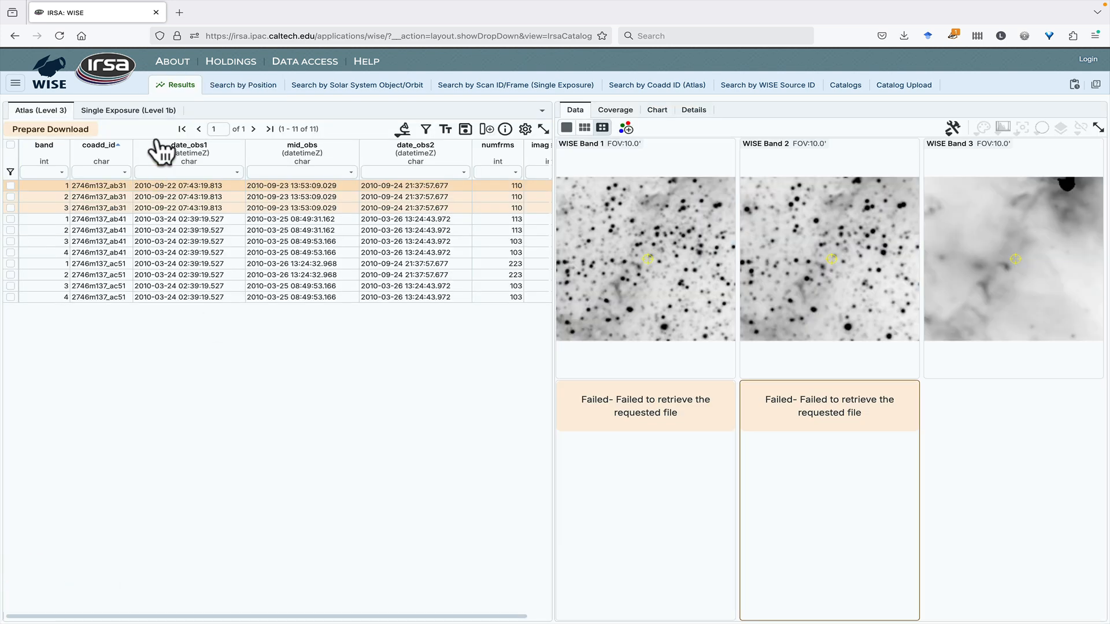
- Run a cone search of the AllWISE Source Catalog around M16 with a radius of 1000 arcseconds
{"action": "left_click", "coordinate": [842, 86]}
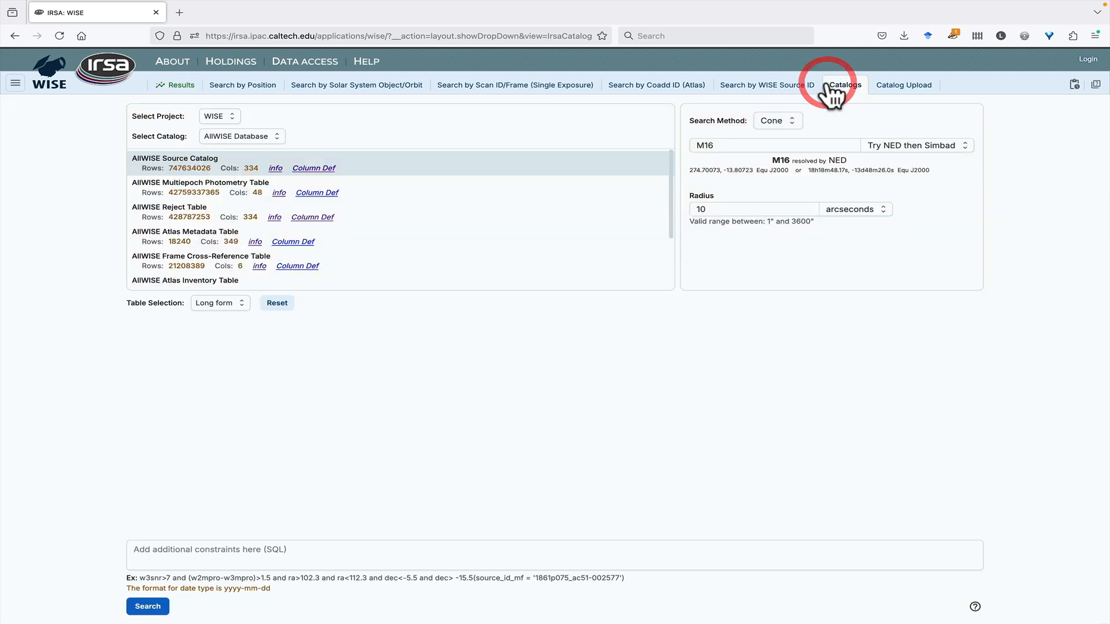
{"action": "left_click", "coordinate": [725, 208]}
{"action": "type", "text": "00"}
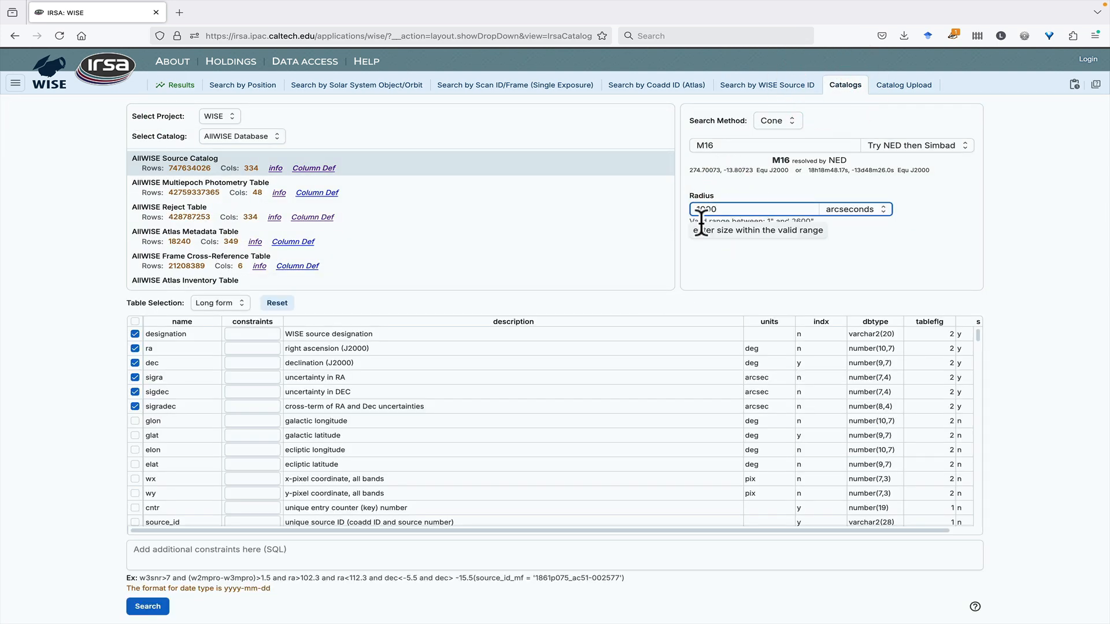
{"action": "left_click", "coordinate": [147, 606]}
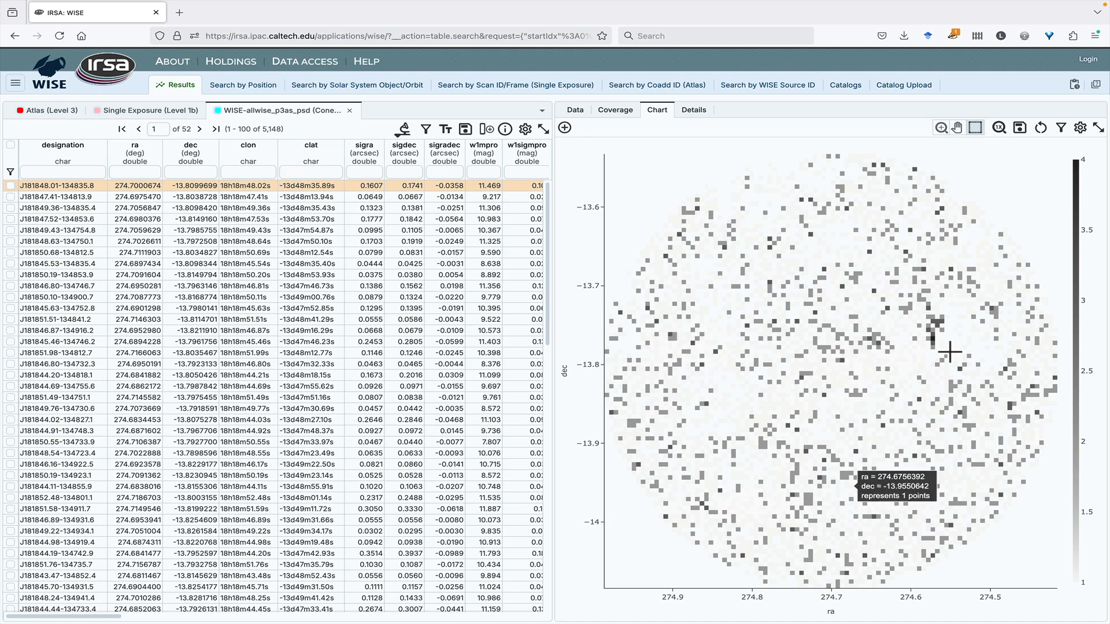
- Display the M16 images with the catalog overlay and inspect the grouped and individual sources on WISE Band 1
{"action": "left_click", "coordinate": [575, 111]}
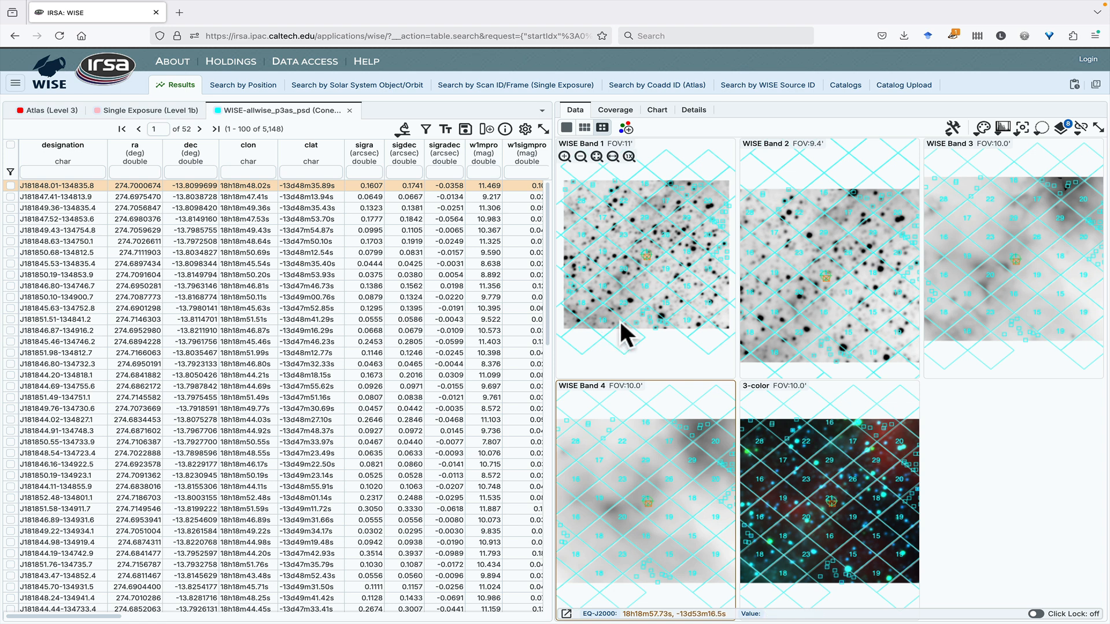
{"action": "scroll", "coordinate": [644, 253], "scroll_direction": "up", "scroll_amount": 5}
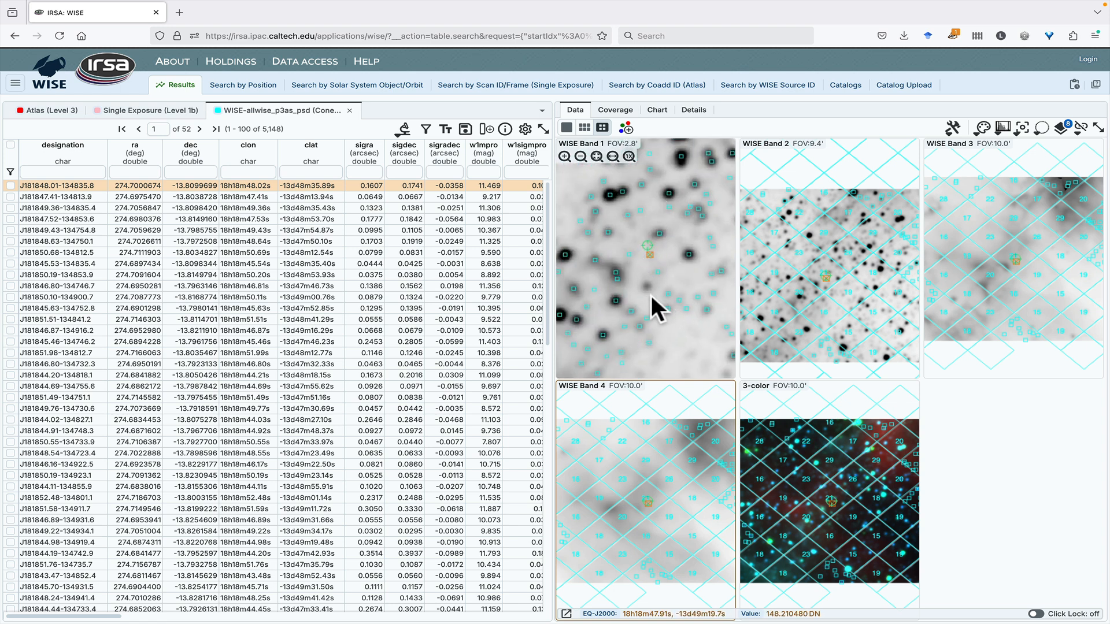
{"action": "scroll", "coordinate": [651, 295], "scroll_direction": "down", "scroll_amount": 6}
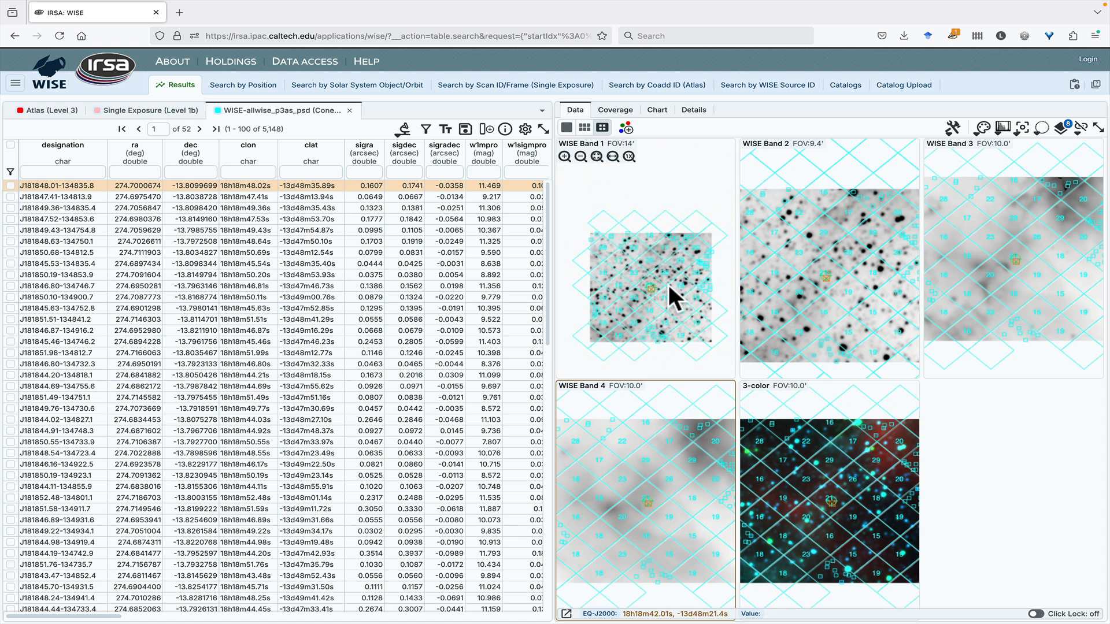
{"action": "scroll", "coordinate": [668, 285], "scroll_direction": "up", "scroll_amount": 2}
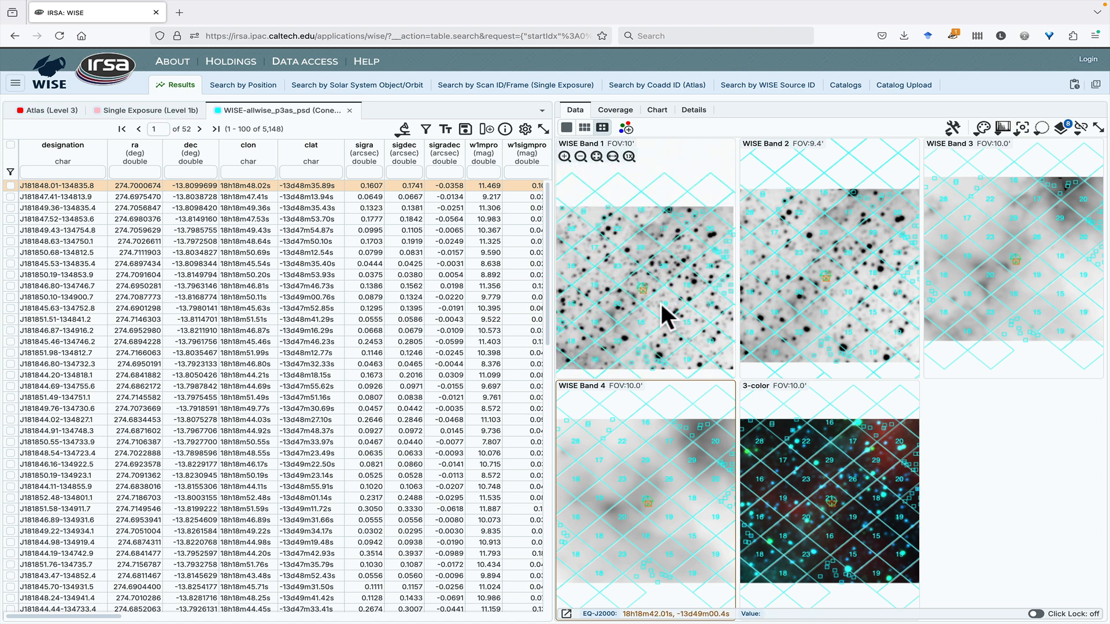
{"action": "left_click", "coordinate": [620, 302]}
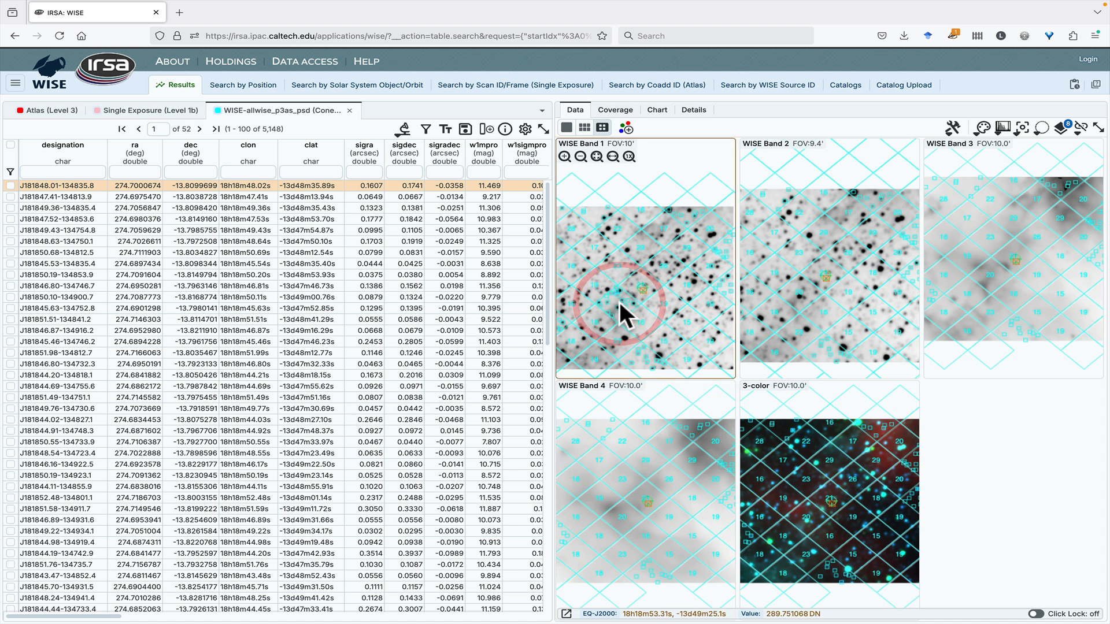
{"action": "left_click", "coordinate": [619, 266]}
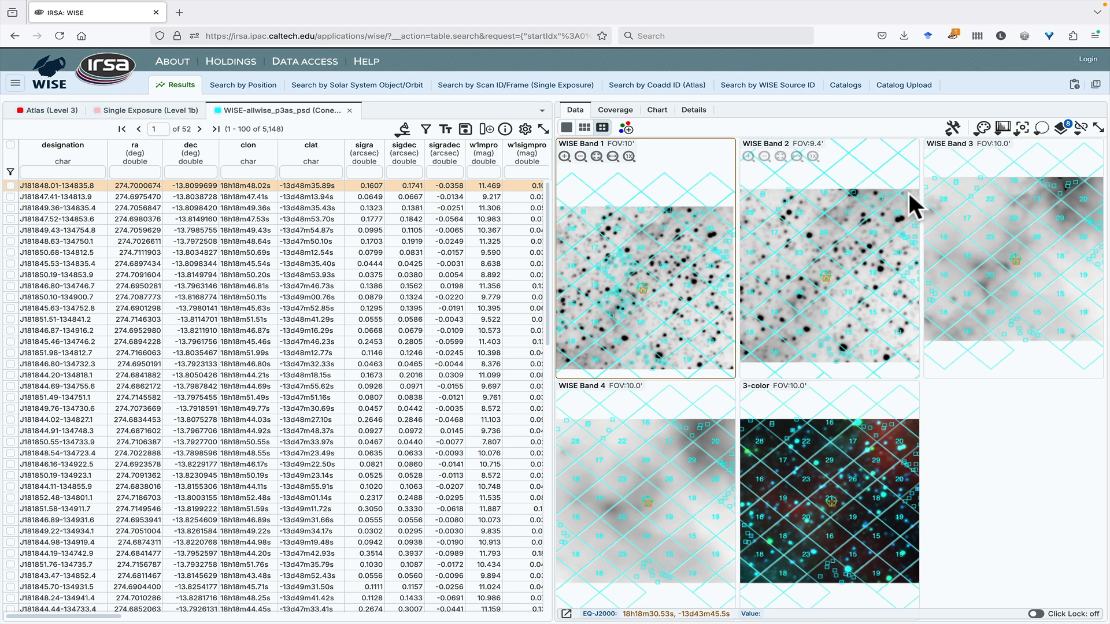
- Review the grouping, minimum group and size options of the AllWISE catalog layer, and inspect its sources on WISE Band 1 again
{"action": "left_click", "coordinate": [1060, 128]}
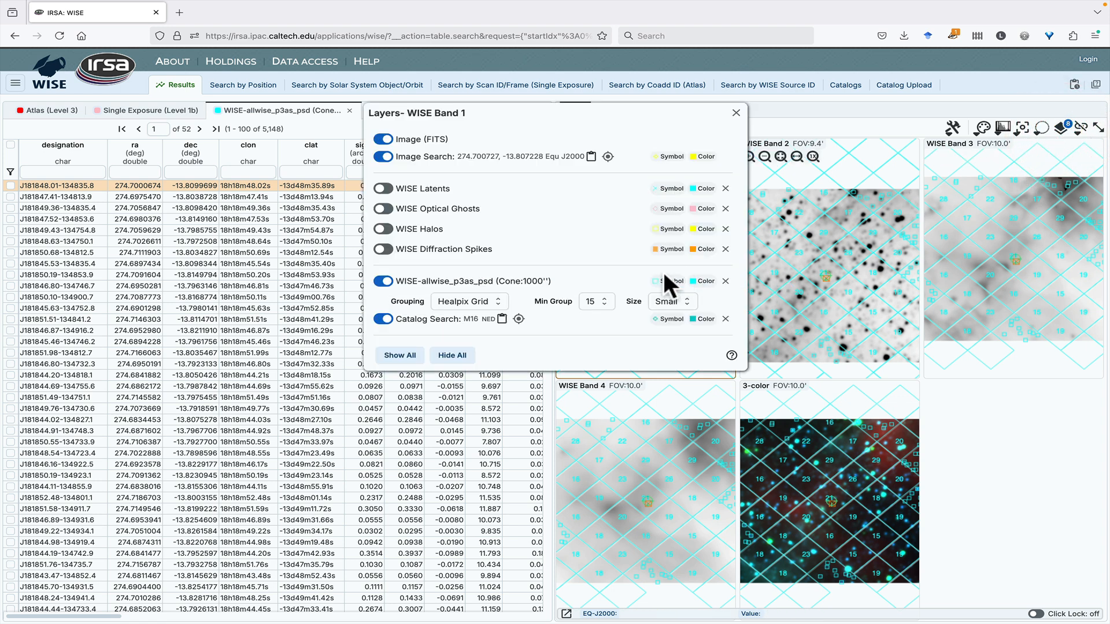
{"action": "left_click", "coordinate": [496, 308]}
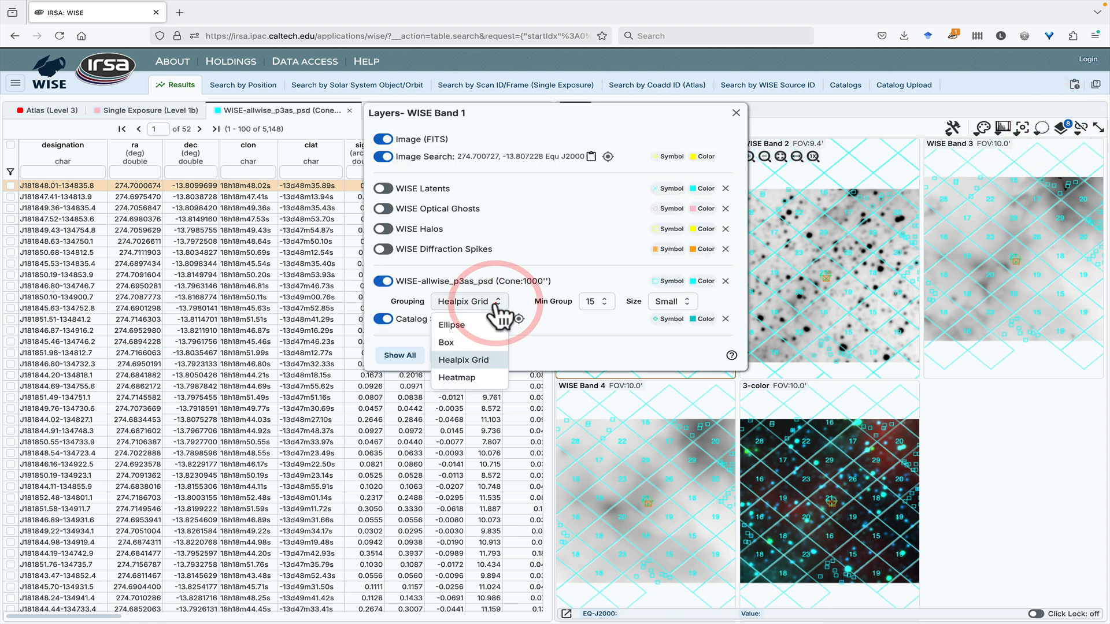
{"action": "left_click", "coordinate": [474, 298]}
{"action": "left_click", "coordinate": [591, 302]}
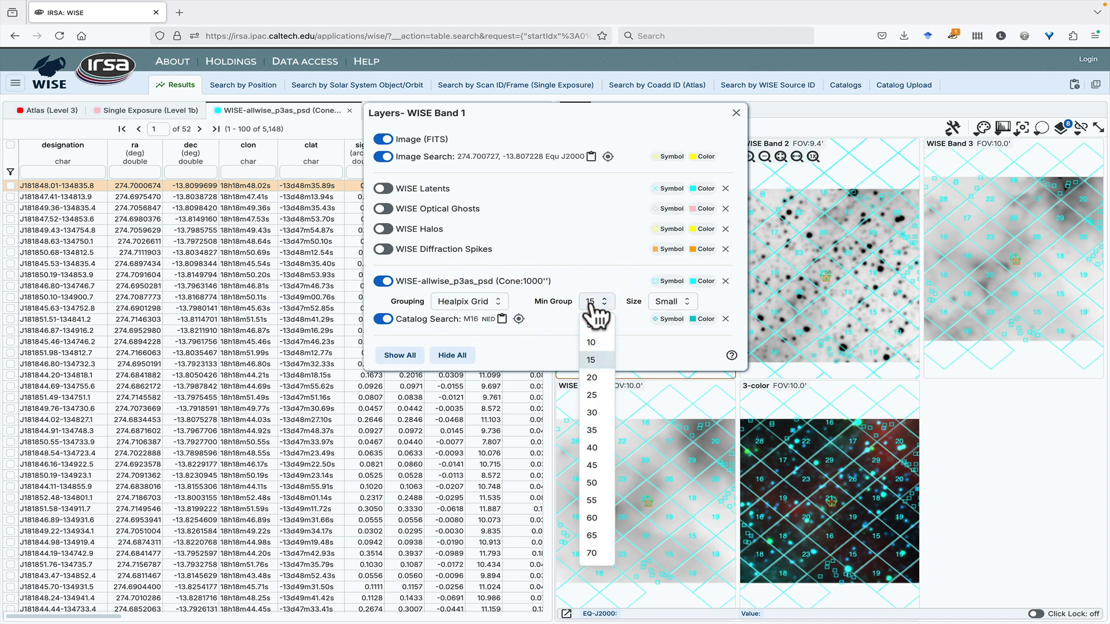
{"action": "left_click", "coordinate": [590, 301]}
{"action": "left_click", "coordinate": [655, 301]}
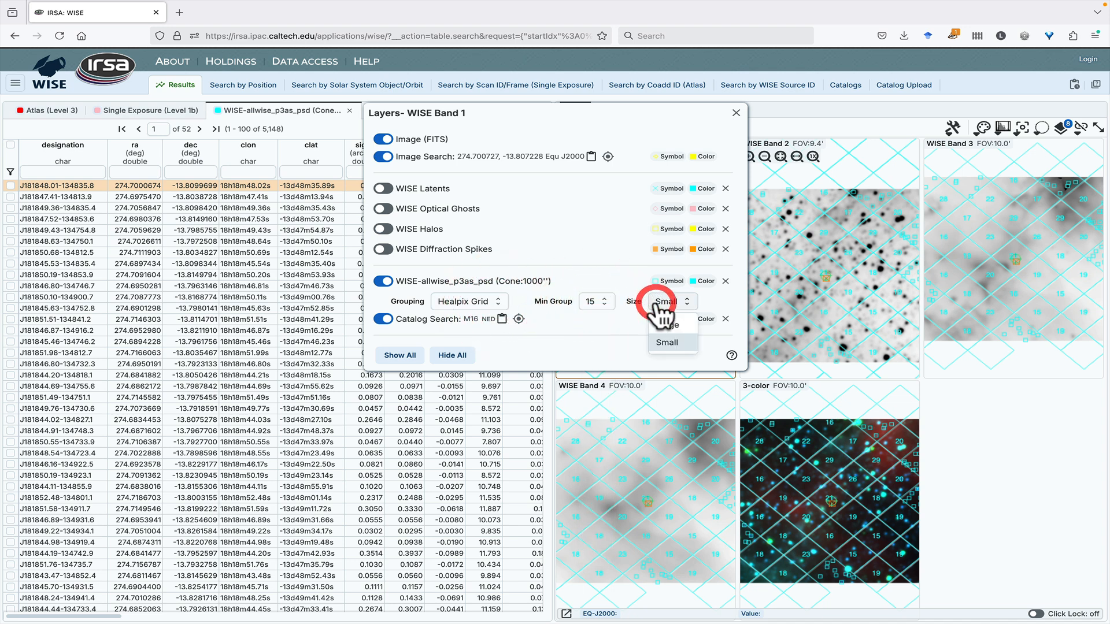
{"action": "left_click", "coordinate": [657, 305]}
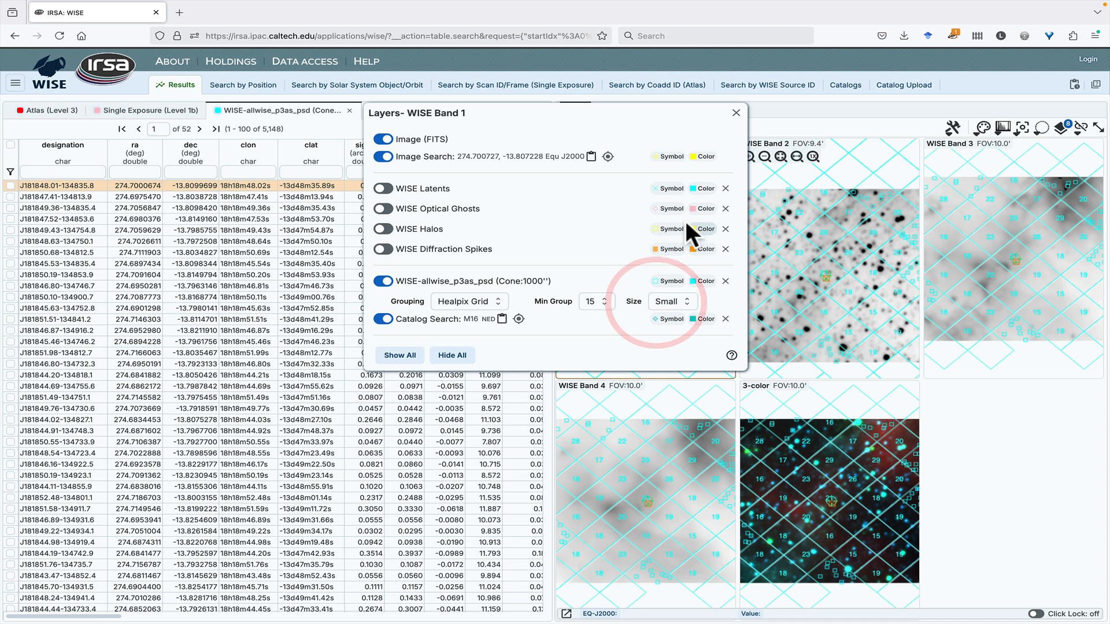
{"action": "left_click", "coordinate": [736, 112]}
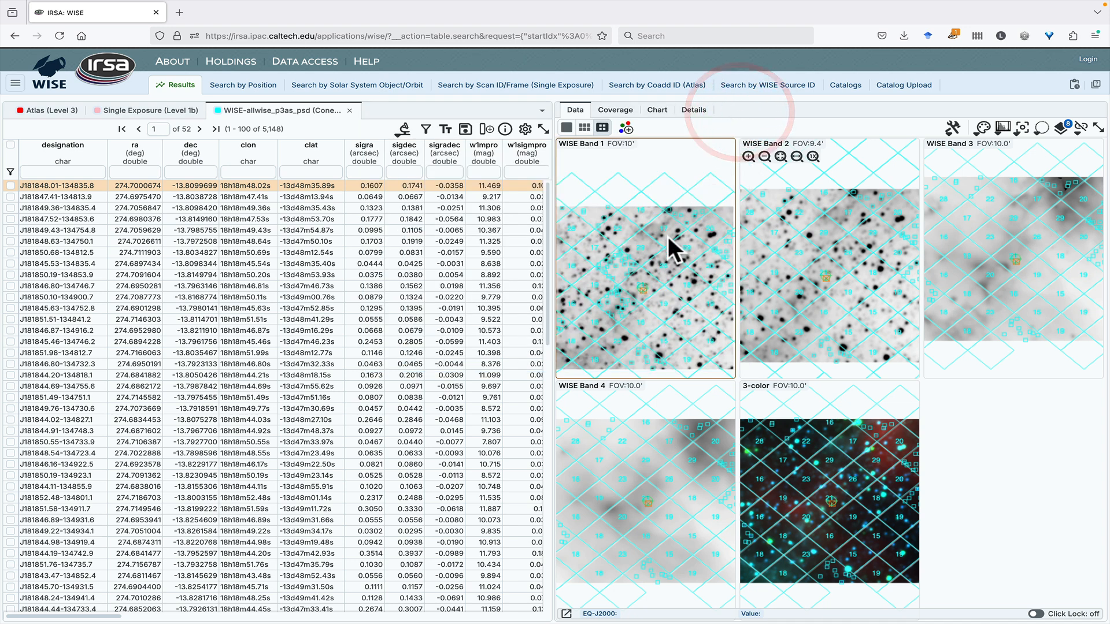
{"action": "scroll", "coordinate": [646, 269], "scroll_direction": "up", "scroll_amount": 3}
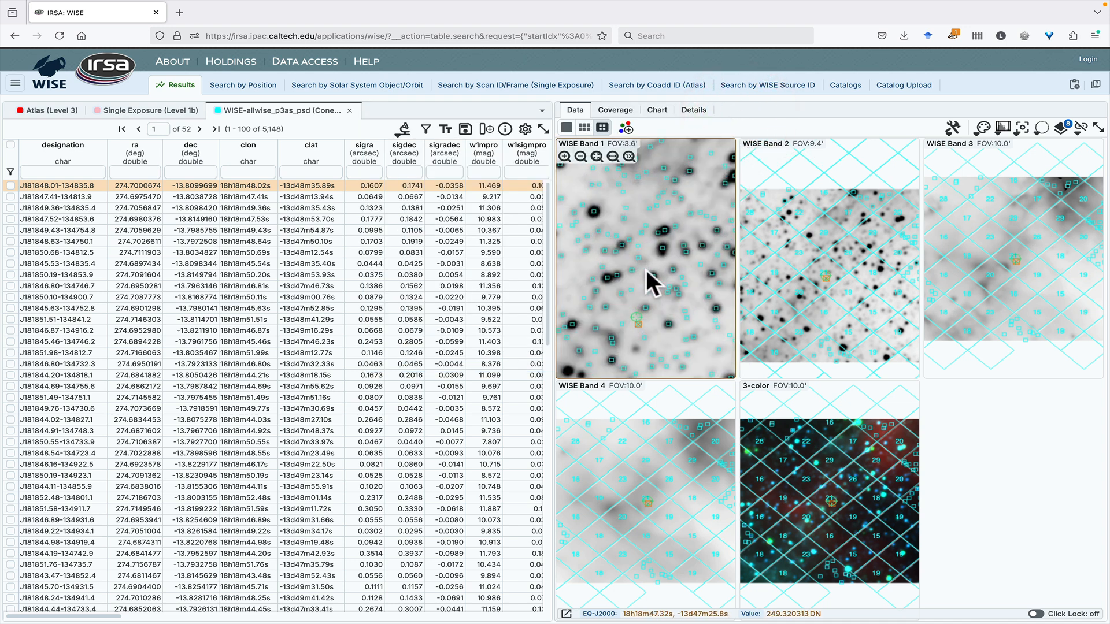
{"action": "scroll", "coordinate": [646, 269], "scroll_direction": "down", "scroll_amount": 3}
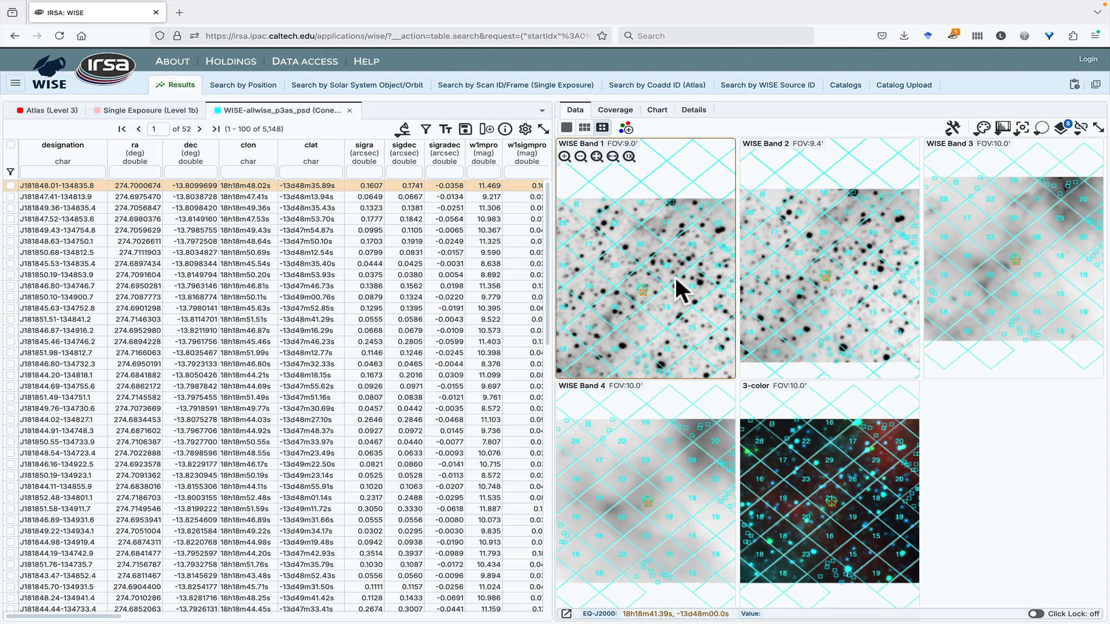
- Open the plot parameters of the catalog chart and set X to w1mpro-w4mpro
{"action": "left_click", "coordinate": [657, 111]}
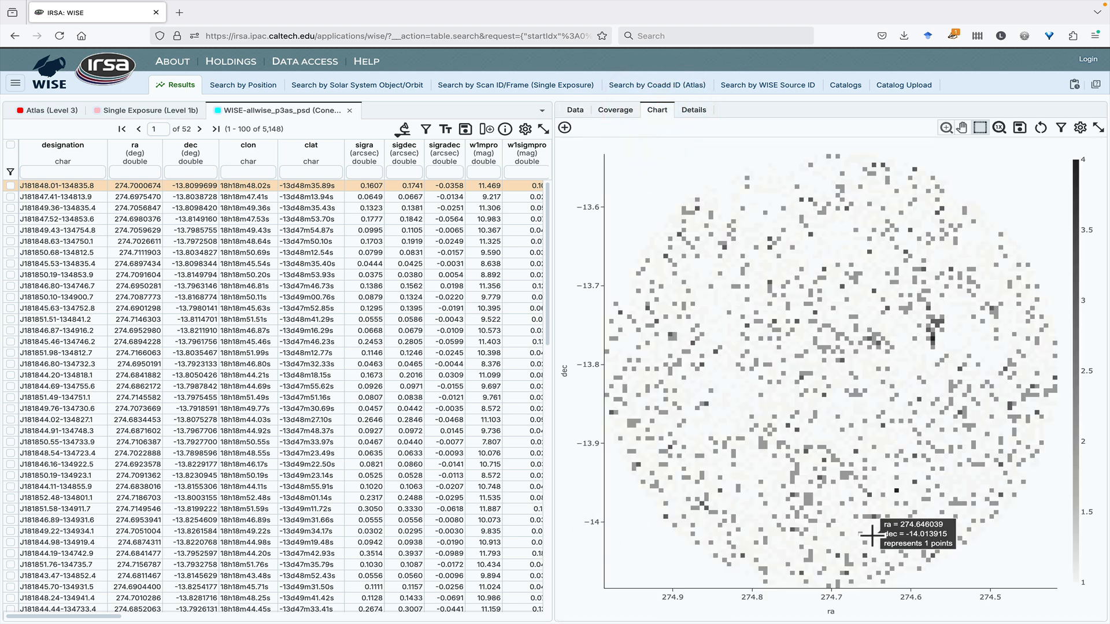
{"action": "left_click", "coordinate": [1077, 129]}
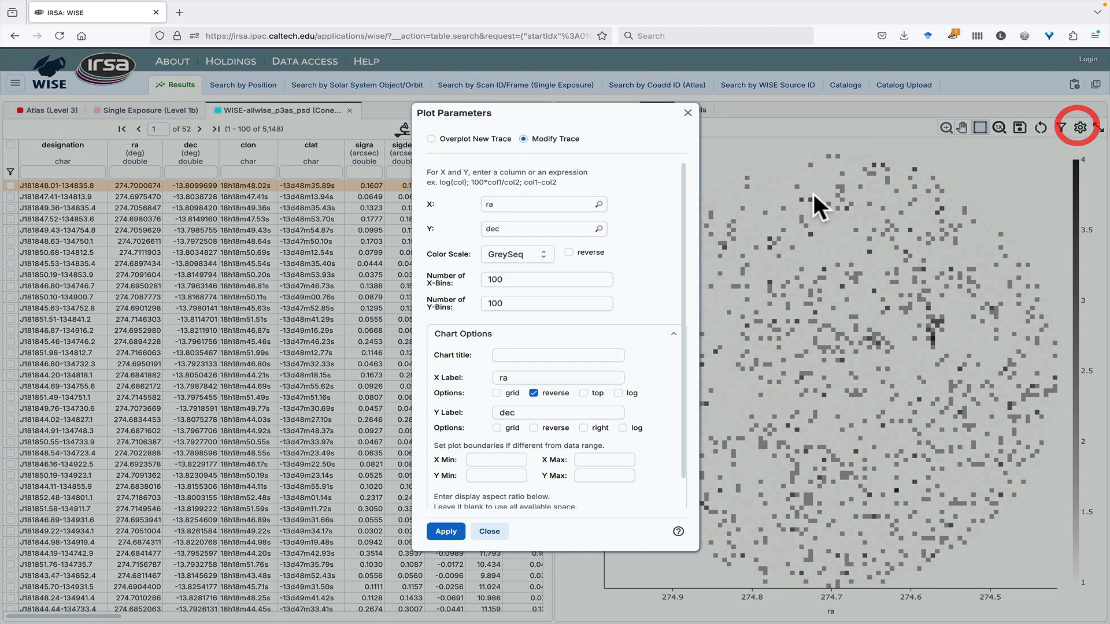
{"action": "left_click", "coordinate": [501, 206]}
{"action": "double_click", "coordinate": [502, 206]}
{"action": "type", "text": "w"}
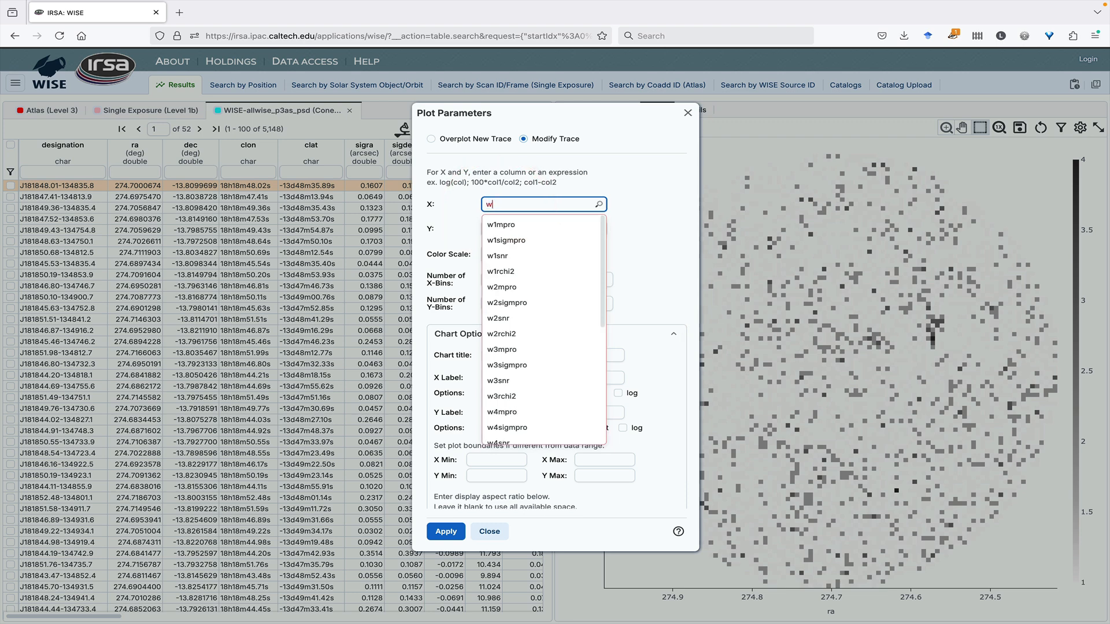
{"action": "type", "text": "1mpro-w4mpro"}
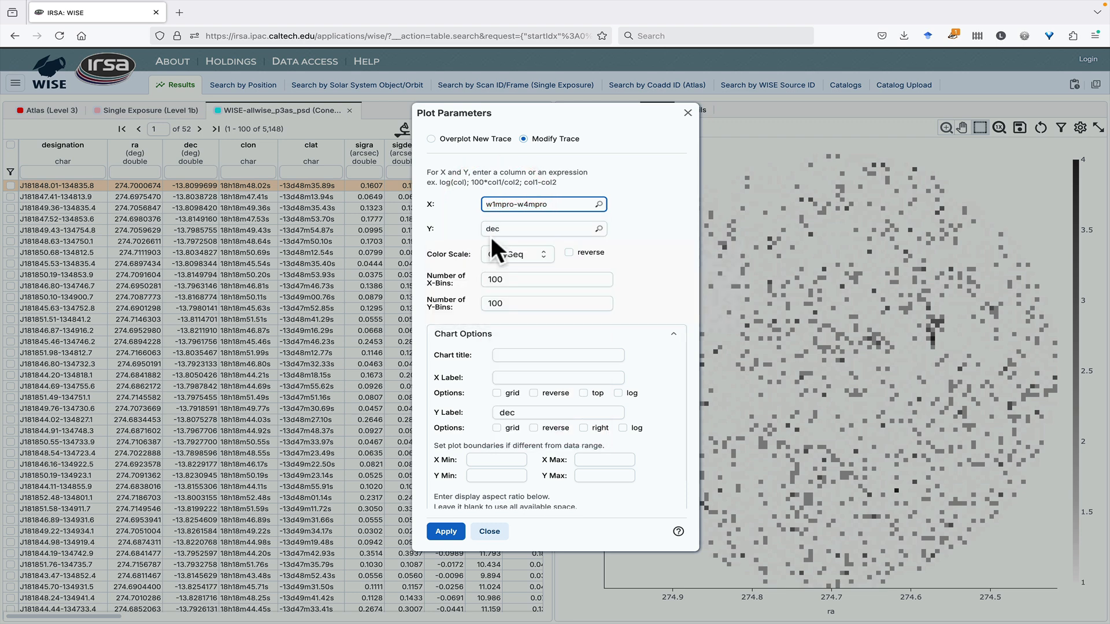
- Set the plot's Y to w1mpro with a reversed Y axis, and apply the changes to the chart
{"action": "left_click", "coordinate": [497, 229]}
{"action": "double_click", "coordinate": [500, 229]}
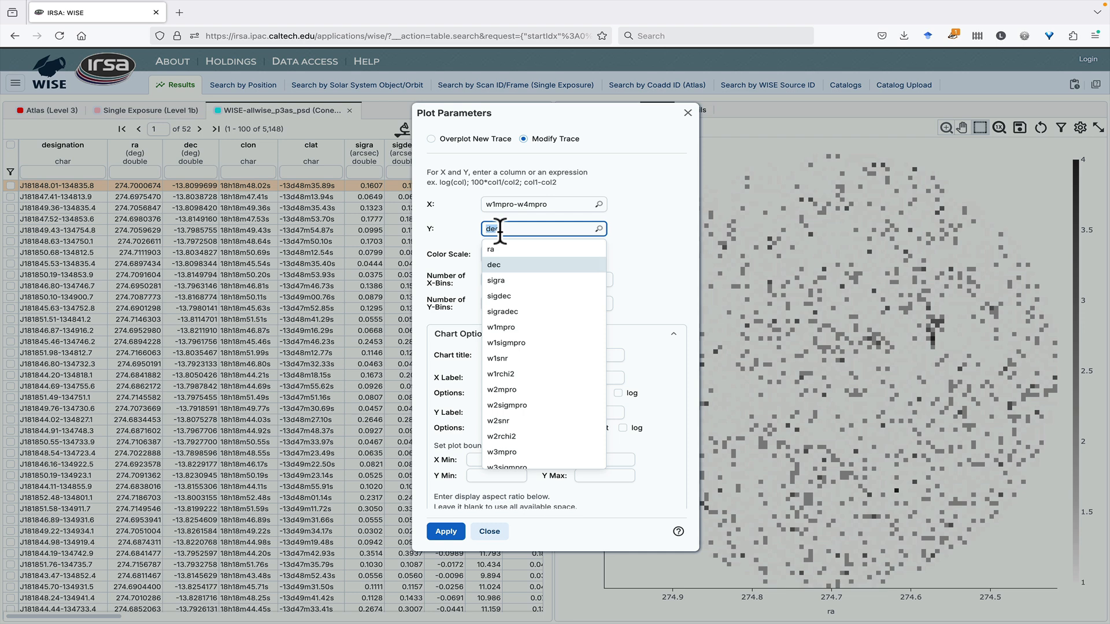
{"action": "type", "text": "w1mpro"}
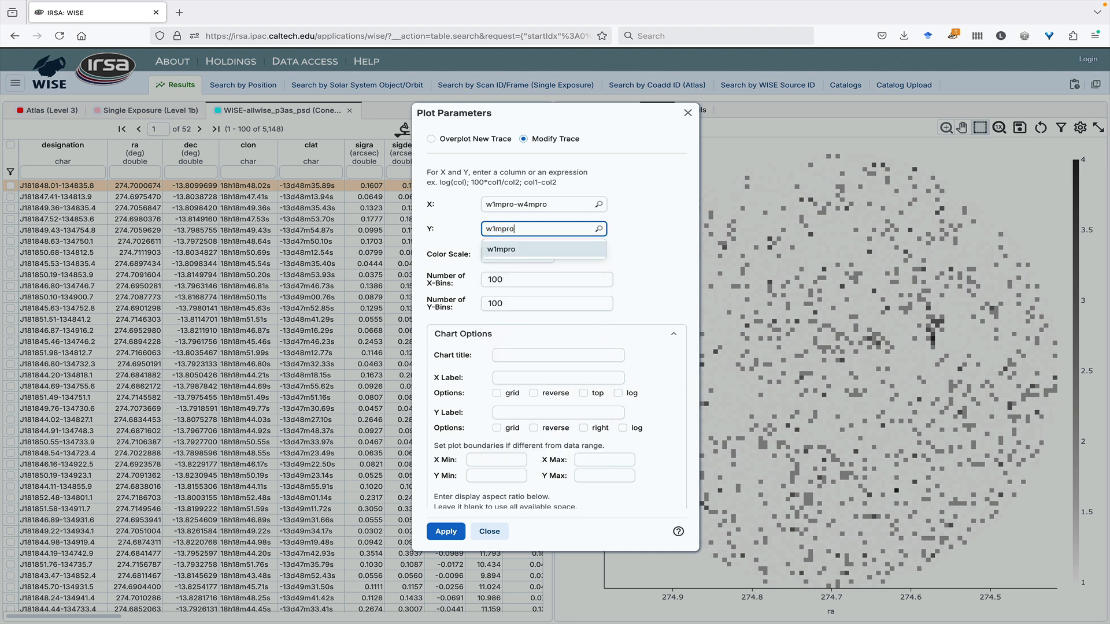
{"action": "left_click", "coordinate": [534, 428]}
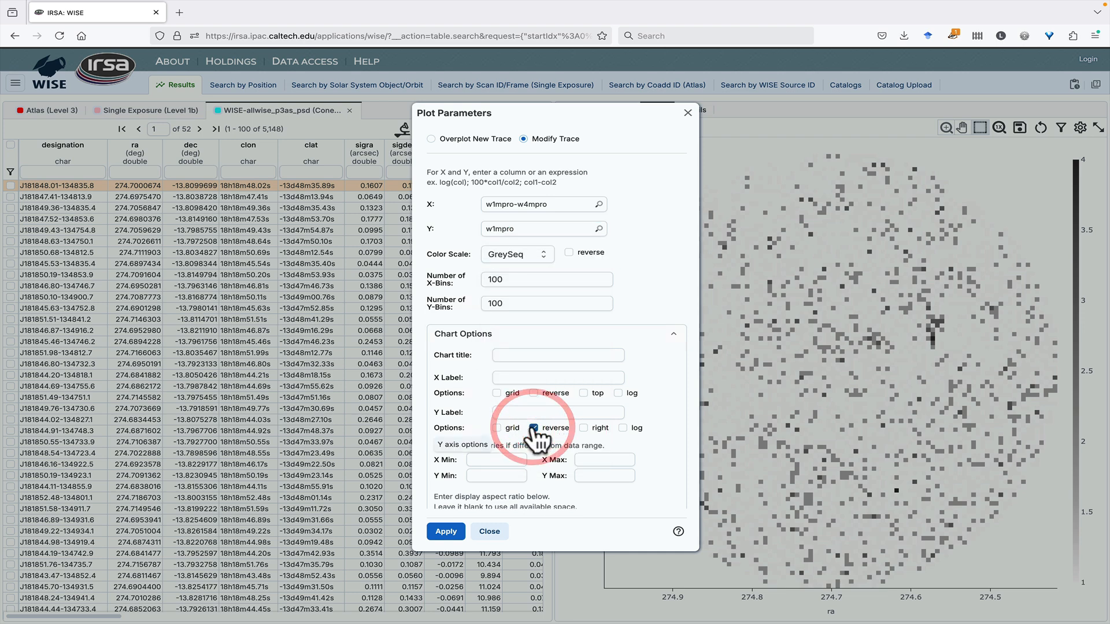
{"action": "left_click", "coordinate": [460, 527]}
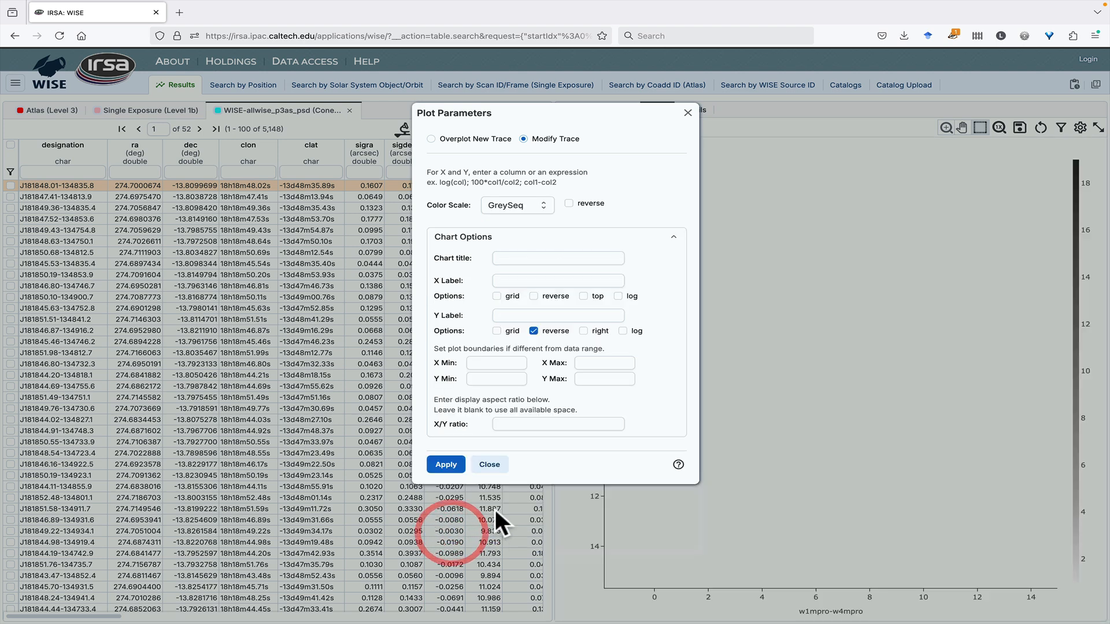
{"action": "left_click", "coordinate": [491, 464]}
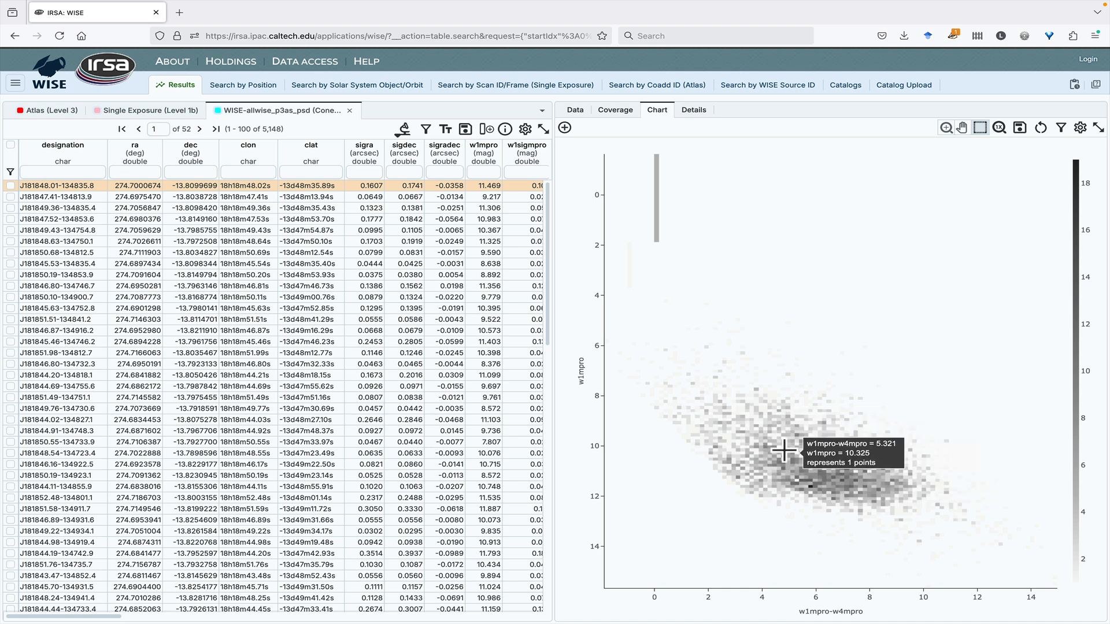
- Filter the AllWISE catalog table to sources with w1snr > 10
{"action": "scroll", "coordinate": [428, 231], "scroll_direction": "right", "scroll_amount": 5}
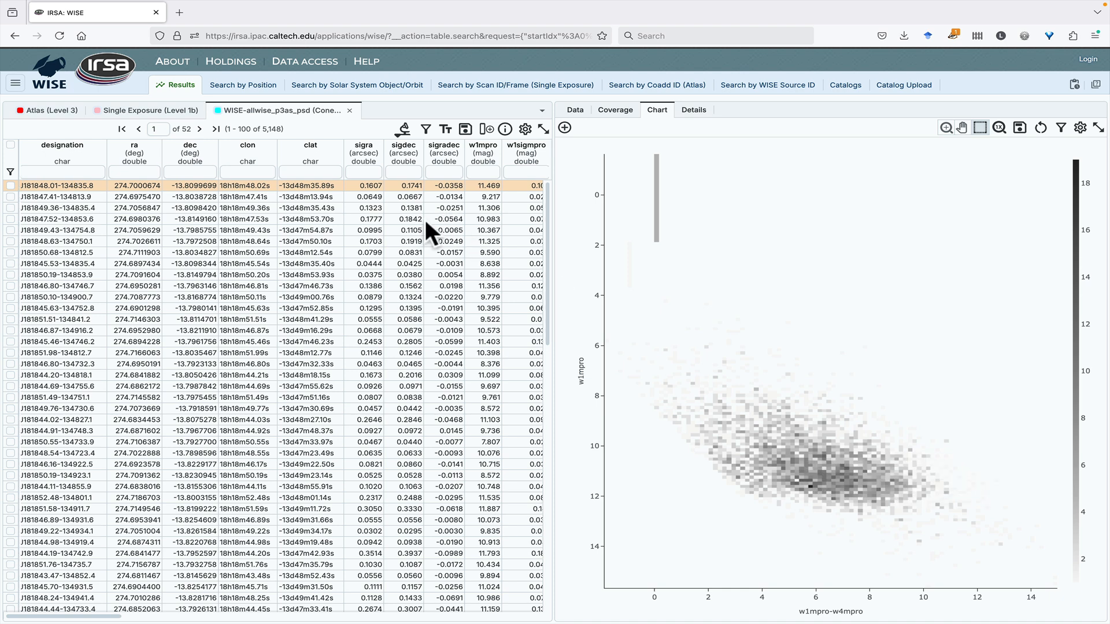
{"action": "scroll", "coordinate": [426, 220], "scroll_direction": "right", "scroll_amount": 2}
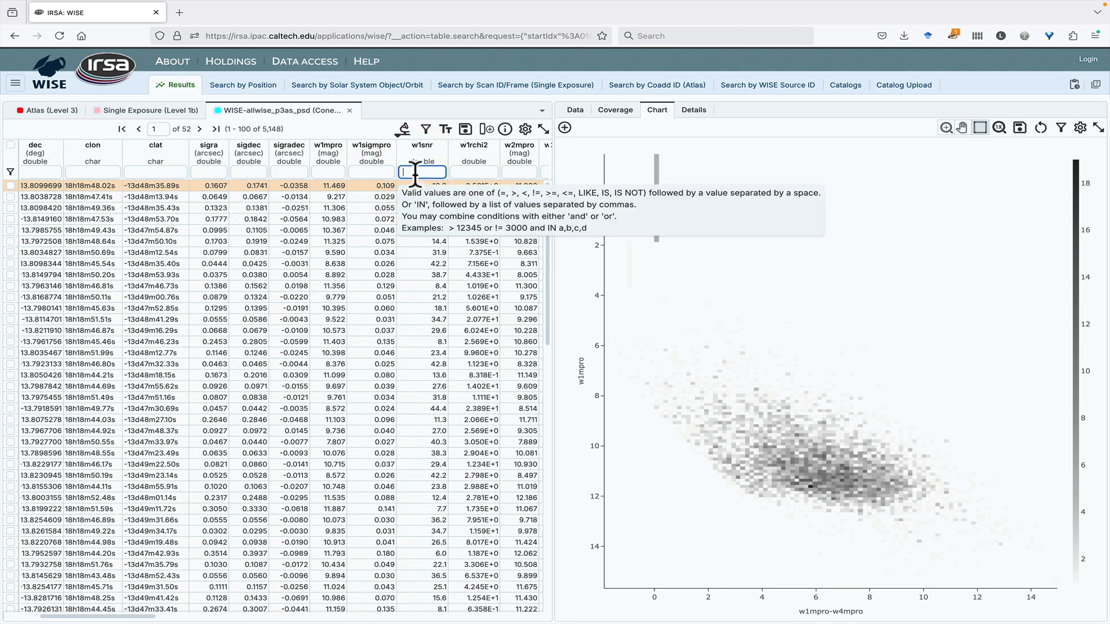
{"action": "type", "text": "0"}
{"action": "key", "text": "Return"}
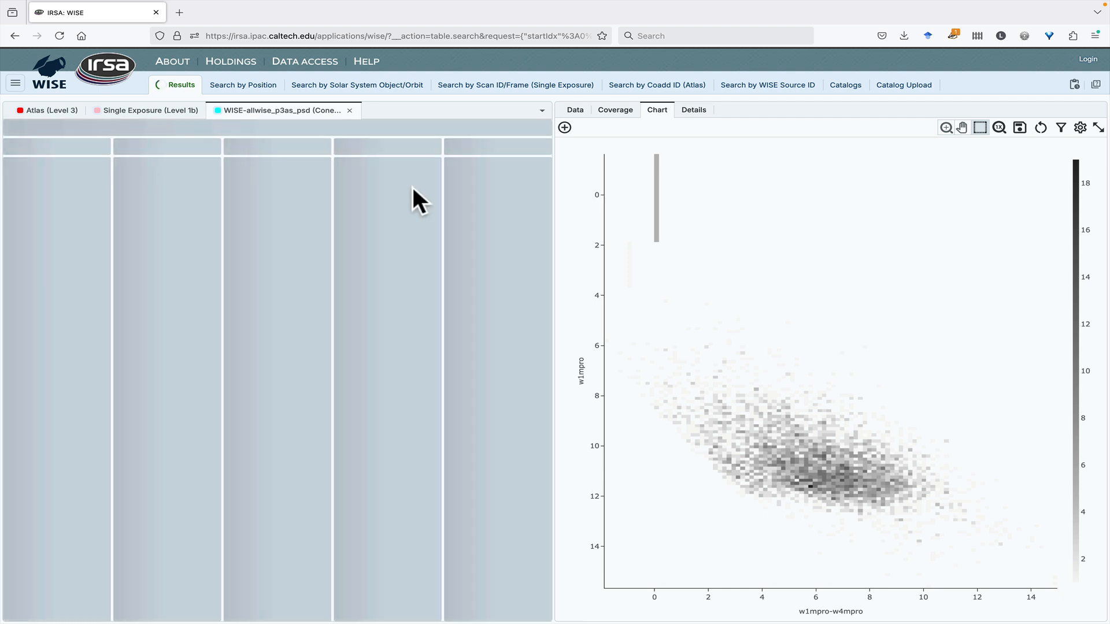
- Add a second filter to the catalog table, keeping only sources with w2snr > 10
{"action": "scroll", "coordinate": [411, 189], "scroll_direction": "right", "scroll_amount": 5}
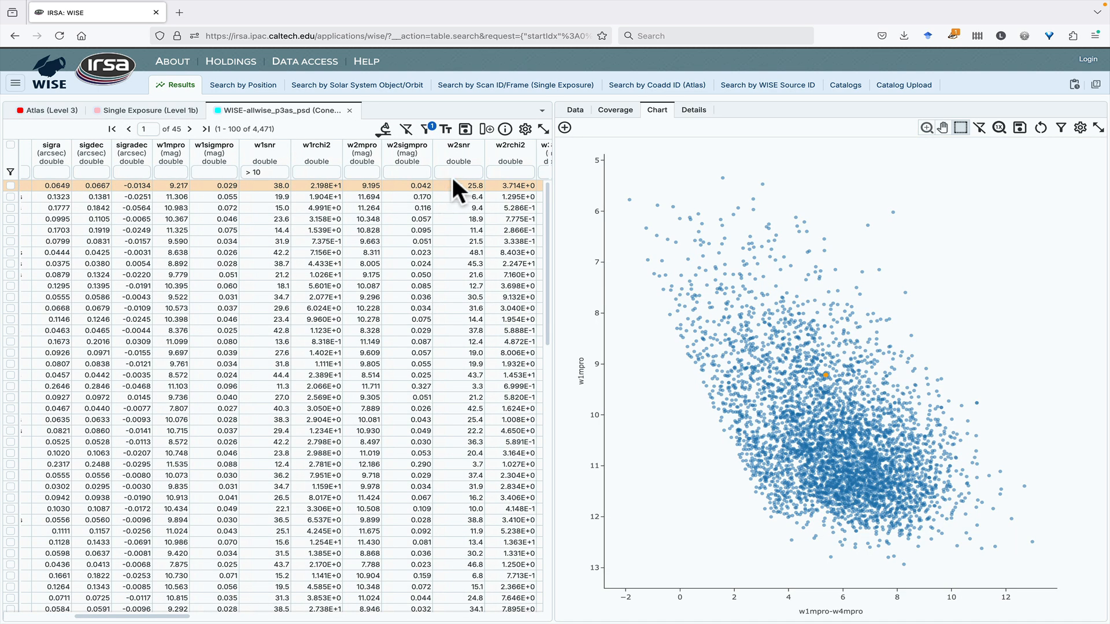
{"action": "left_click", "coordinate": [457, 173]}
{"action": "type", "text": "> 10"}
{"action": "key", "text": "Return"}
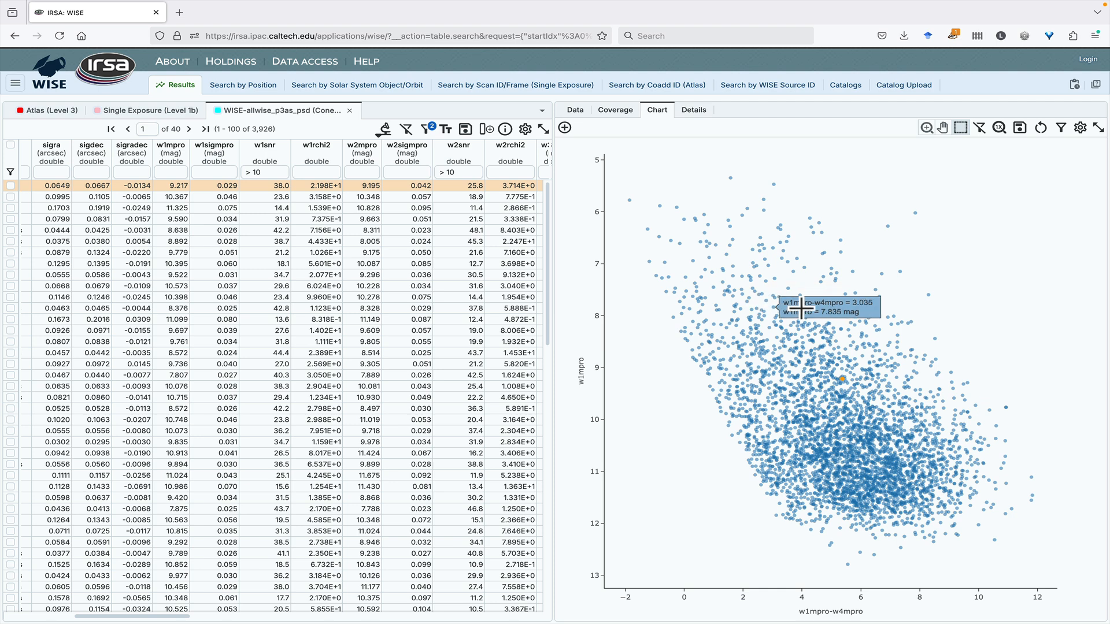
- Select the outlying chart point at w1mpro-w4mpro 7.85 and w1mpro 6.02, and view the WISE images with the catalog overlay
{"action": "left_click", "coordinate": [911, 214]}
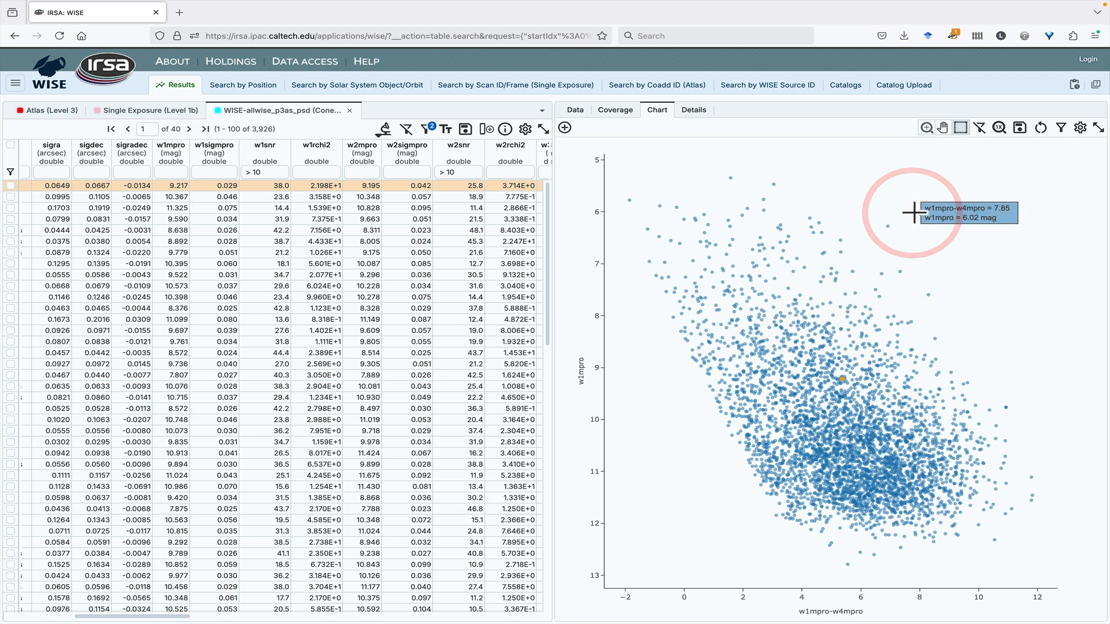
{"action": "left_click", "coordinate": [912, 214]}
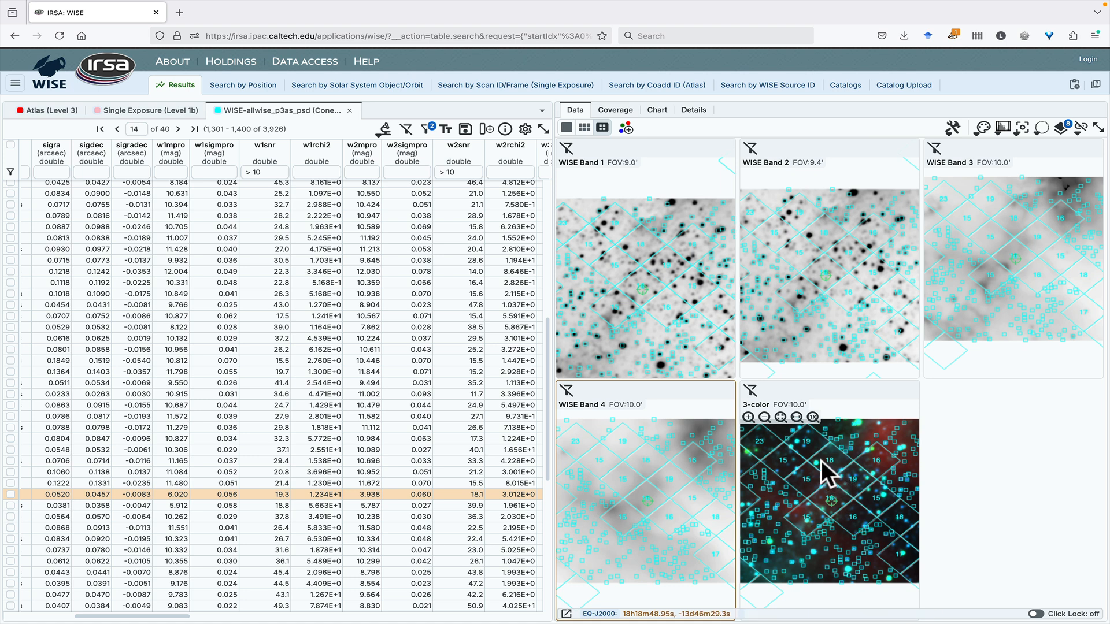
- Select the bright source in the lower part of the WISE Band 1 image and locate it in the color-magnitude chart
{"action": "left_click", "coordinate": [623, 345]}
{"action": "left_click", "coordinate": [623, 348]}
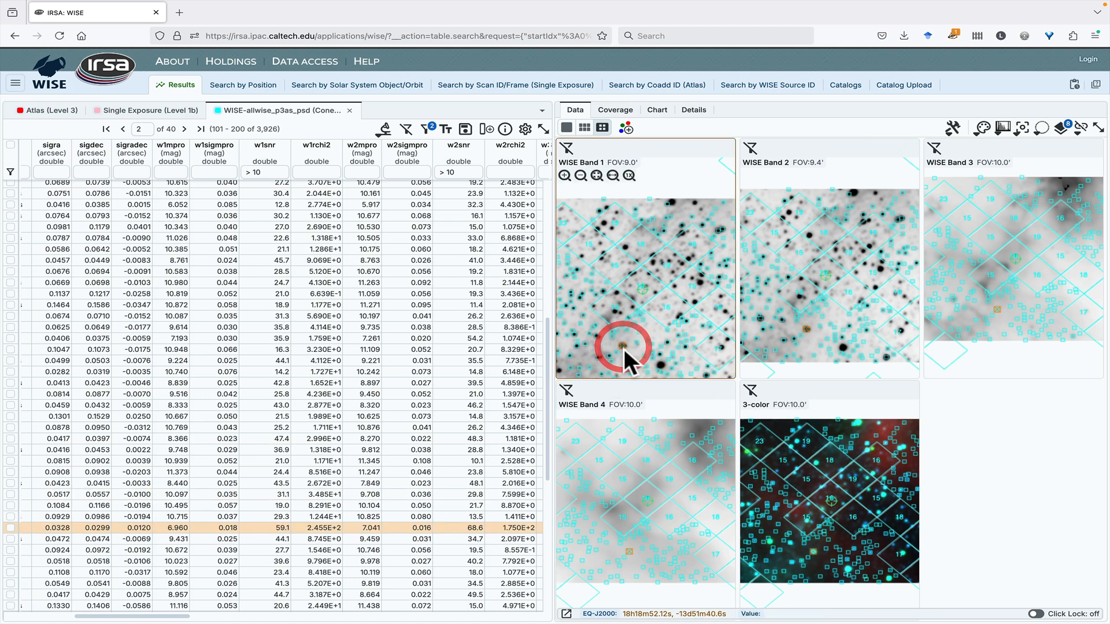
{"action": "left_click", "coordinate": [657, 113]}
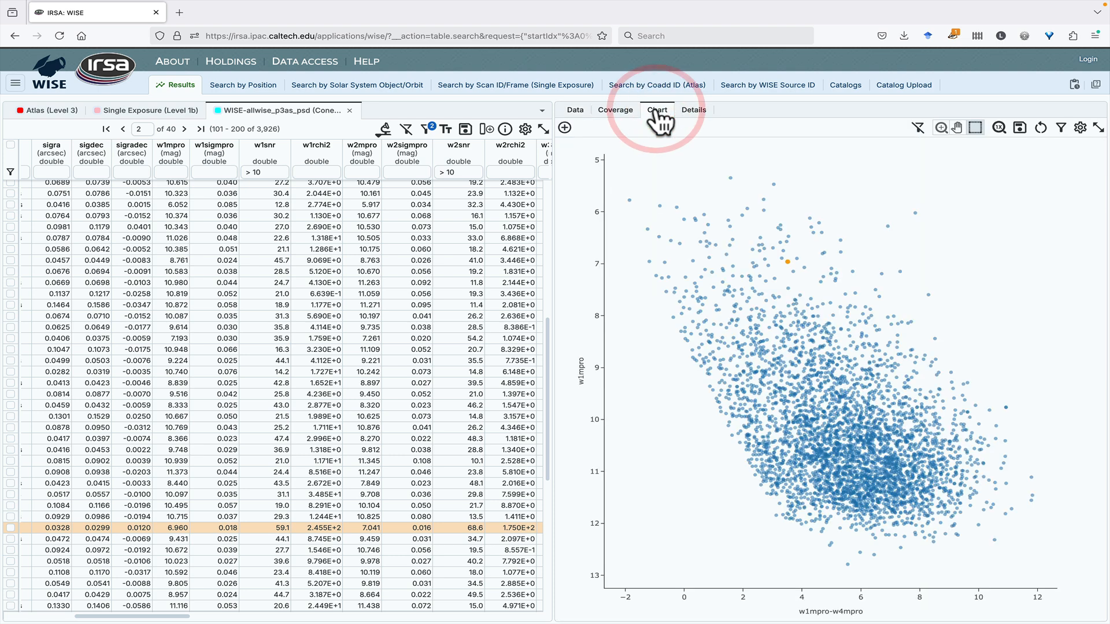
{"action": "mouse_move", "coordinate": [801, 272]}
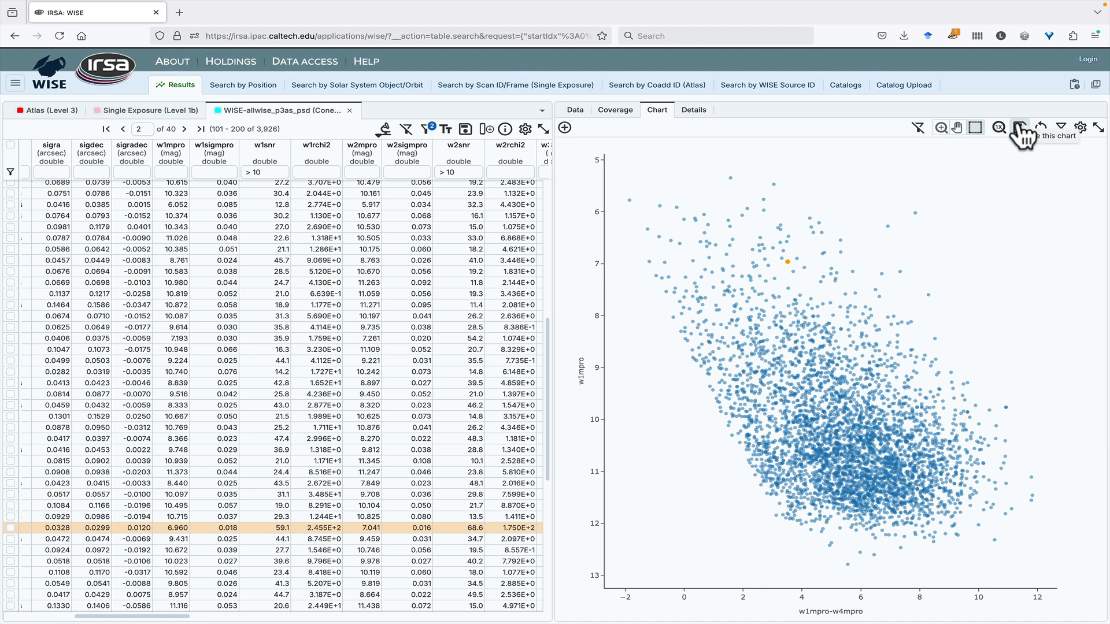
- Review the save options and available file formats for the catalog table, and close them without saving
{"action": "left_click", "coordinate": [465, 129]}
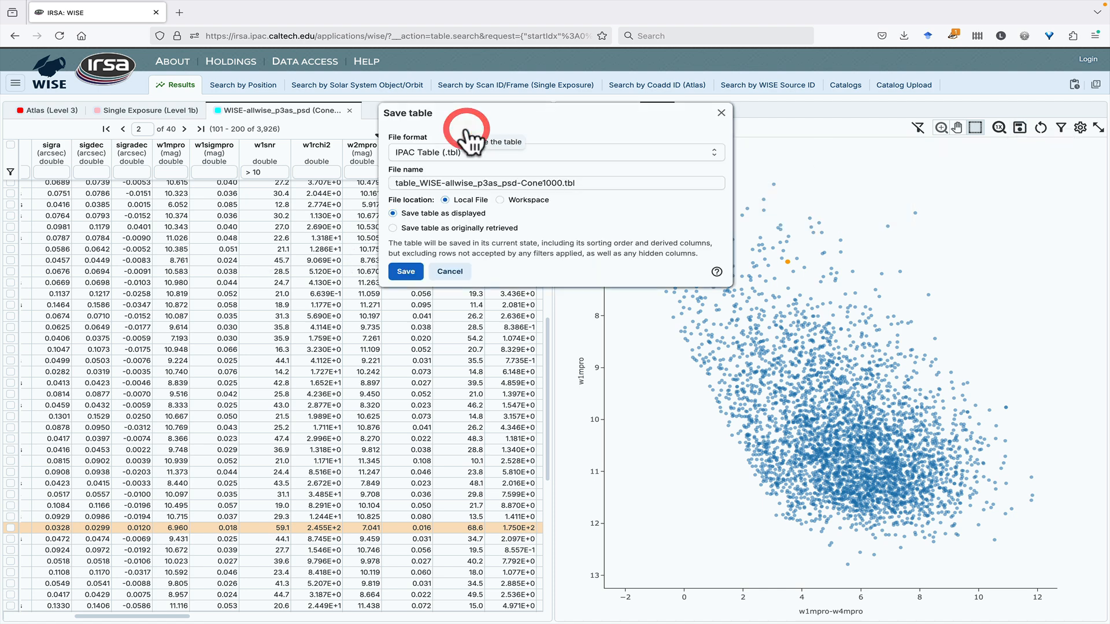
{"action": "left_click", "coordinate": [497, 152]}
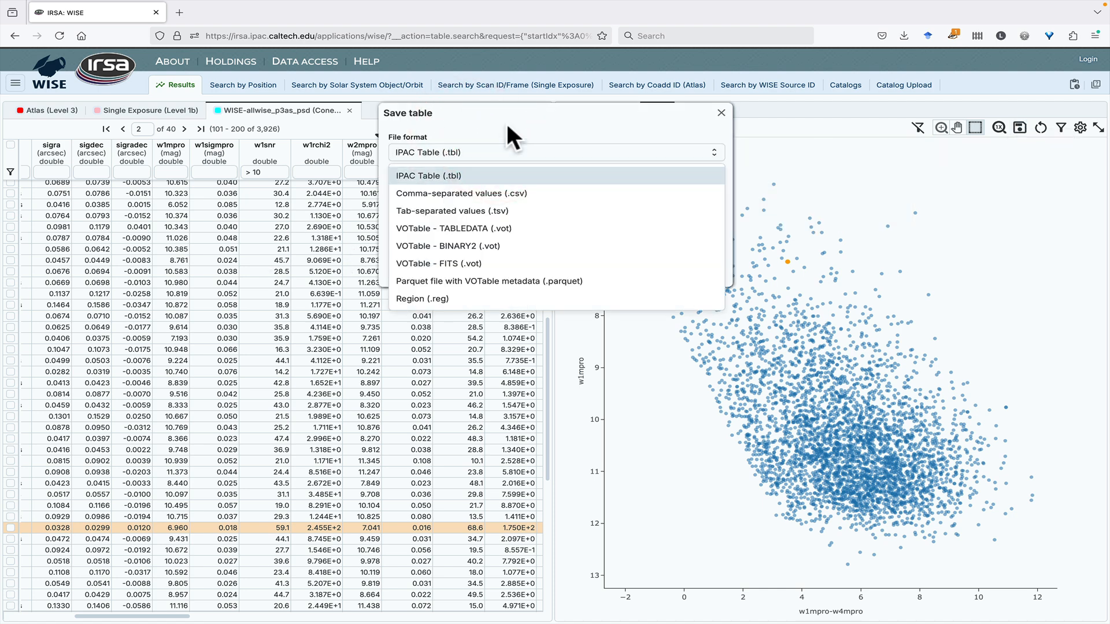
{"action": "left_click", "coordinate": [508, 119]}
{"action": "left_click", "coordinate": [720, 113]}
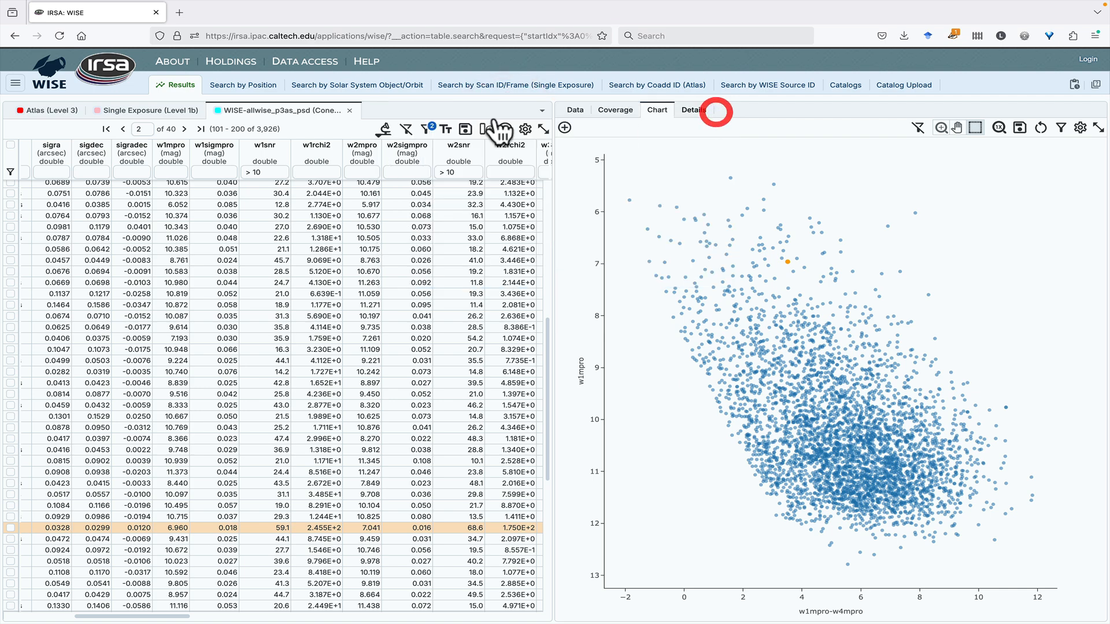
- Open the VO TAP search and populate an editable ADQL query from the allwise_p3as_psd constraints around M16
{"action": "left_click", "coordinate": [16, 83]}
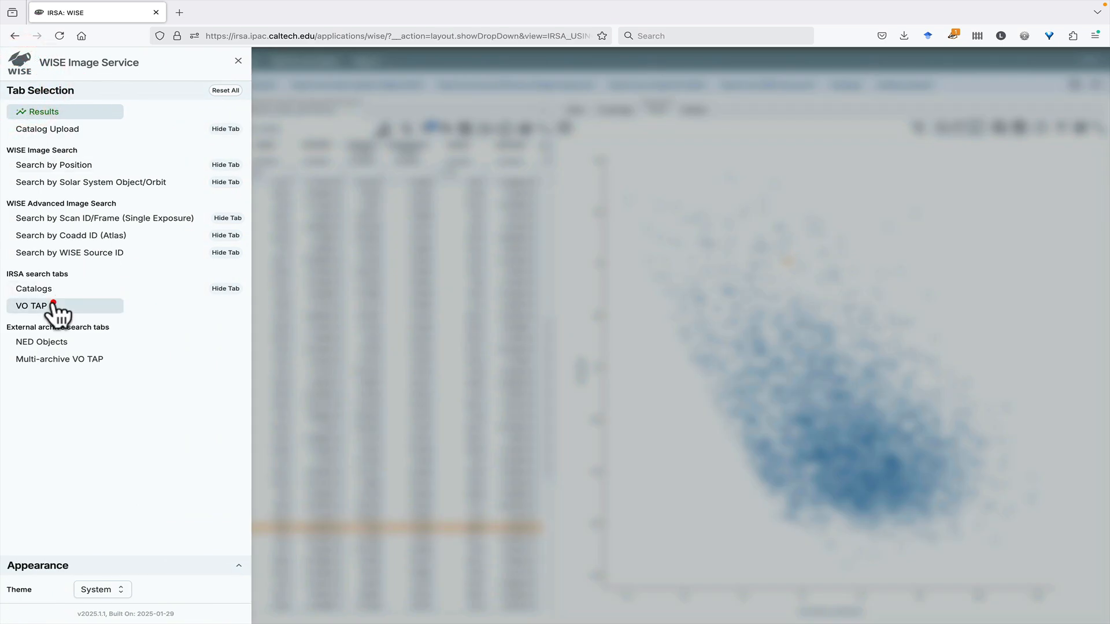
{"action": "left_click", "coordinate": [57, 306]}
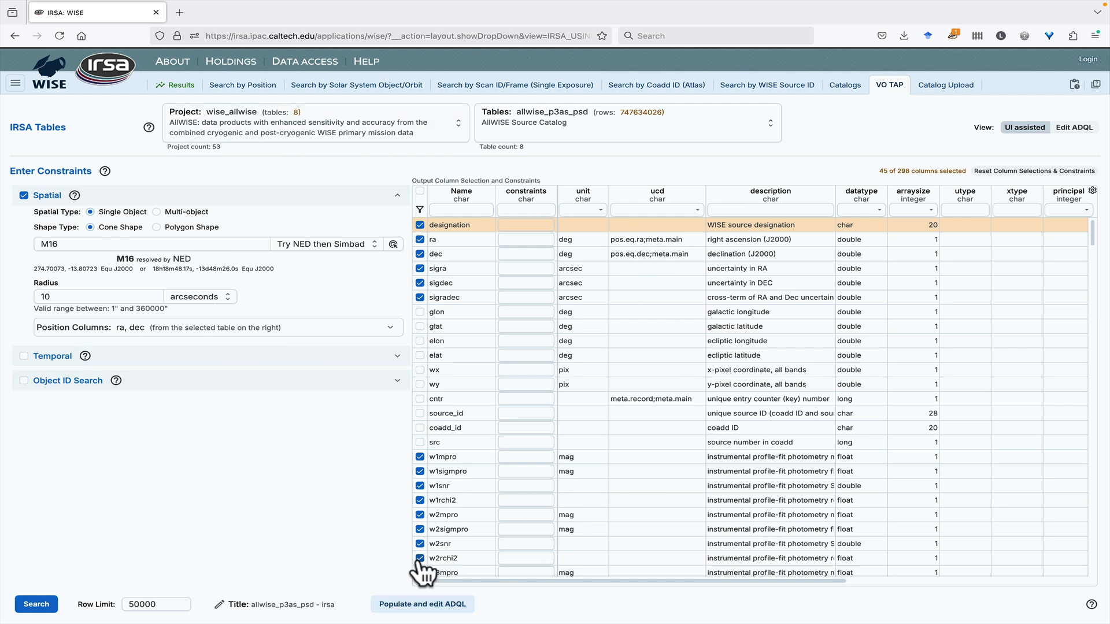
{"action": "left_click", "coordinate": [456, 608]}
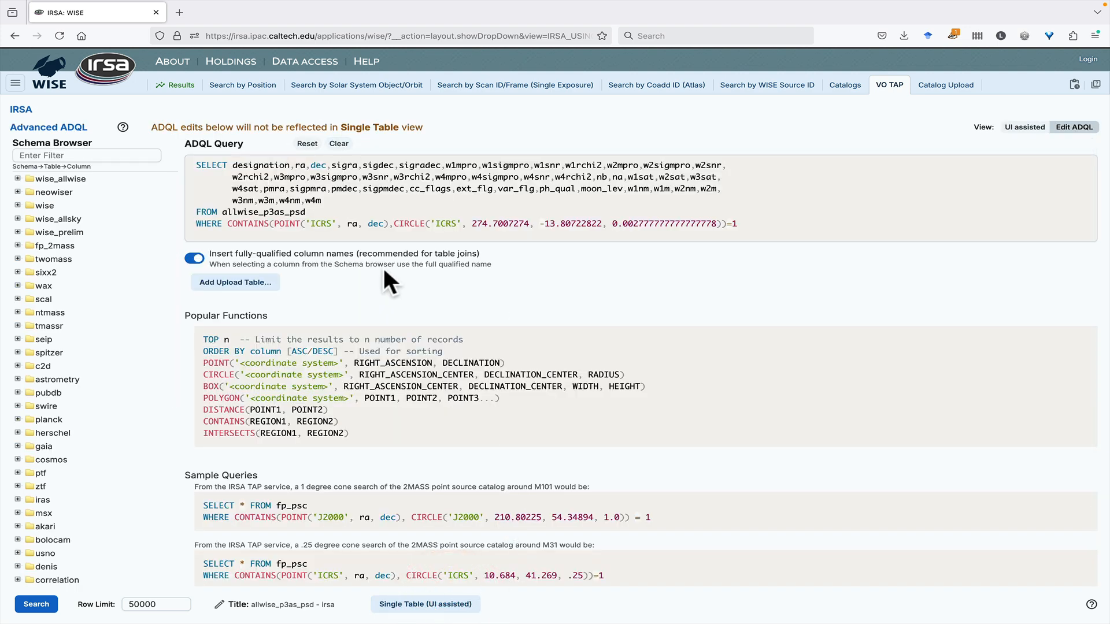
- View the NED Objects search form and the Multi-archive VO TAP search with its list of available TAP services
{"action": "left_click", "coordinate": [17, 84]}
{"action": "left_click", "coordinate": [65, 342]}
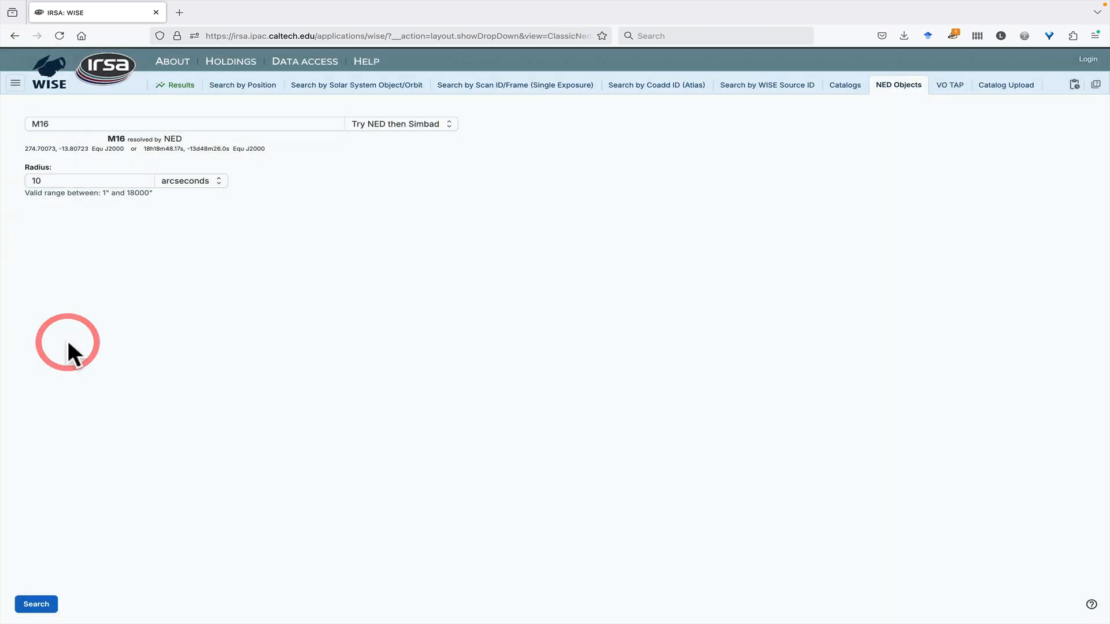
{"action": "left_click", "coordinate": [15, 84]}
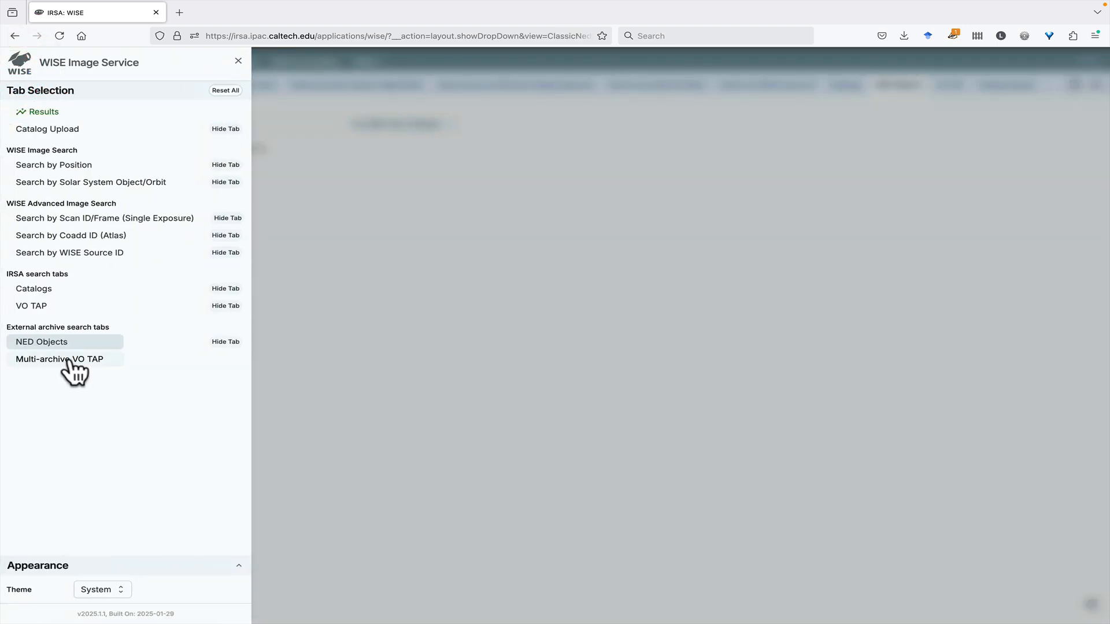
{"action": "left_click", "coordinate": [70, 361]}
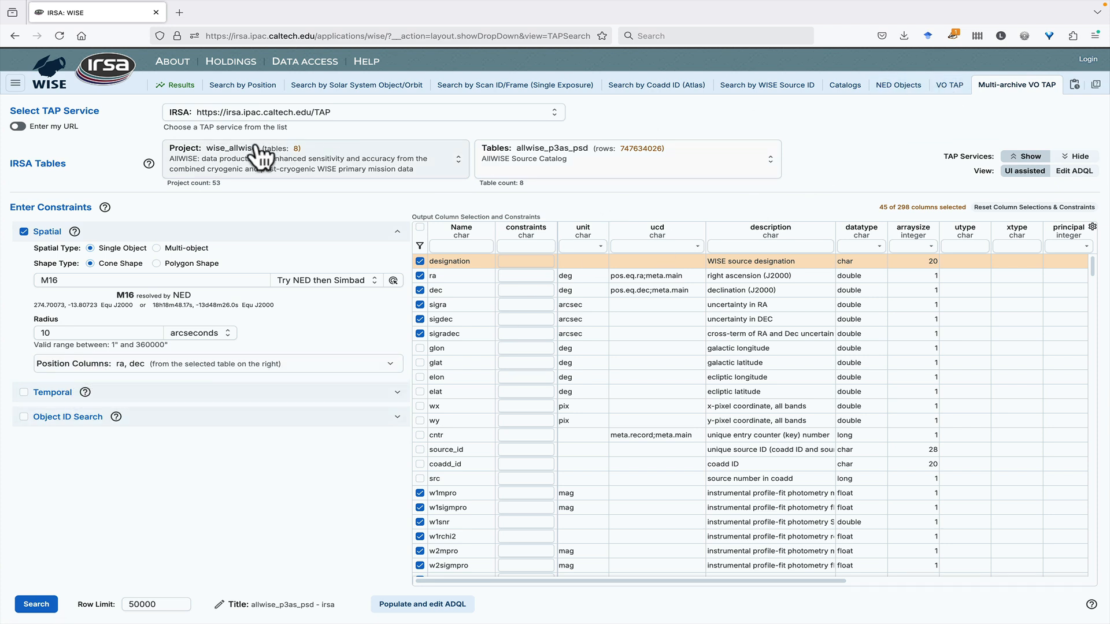
{"action": "left_click", "coordinate": [254, 122]}
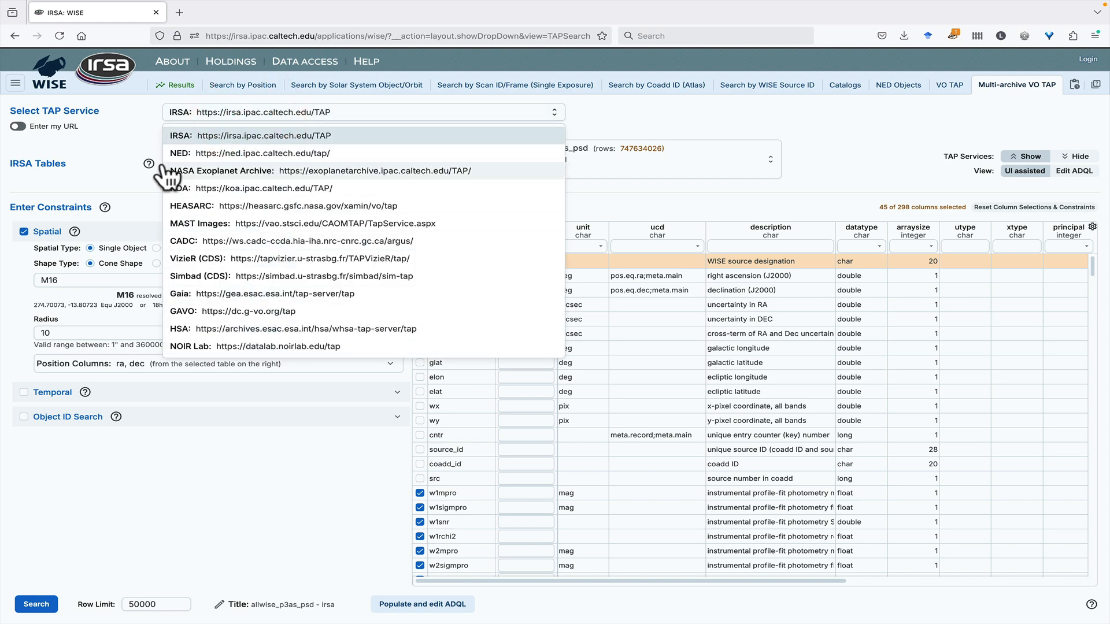
{"action": "left_click", "coordinate": [130, 137]}
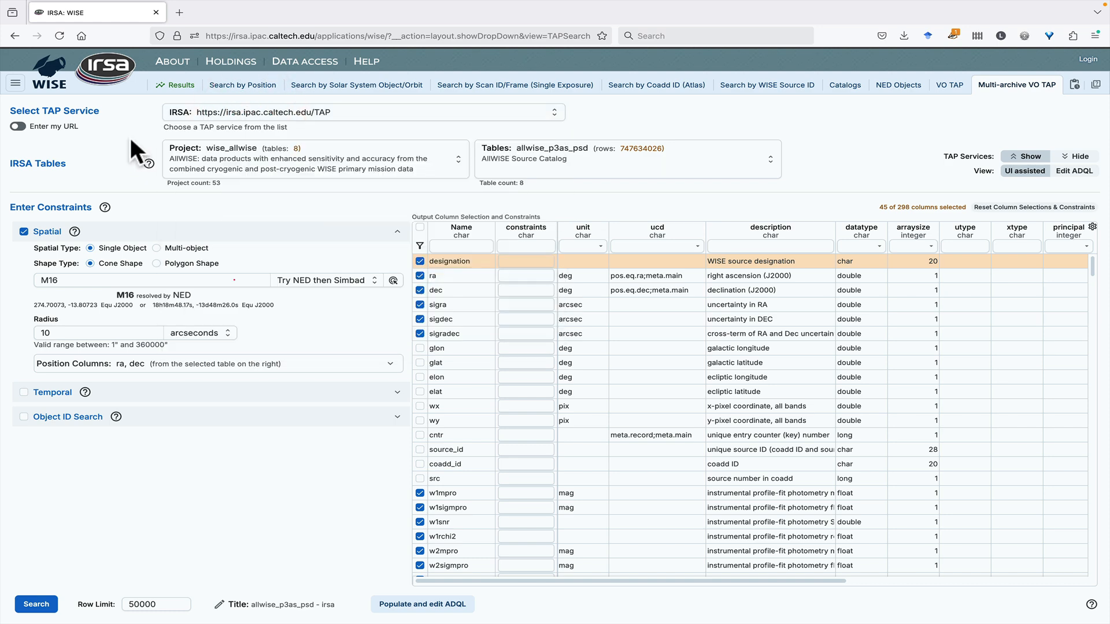
- Open the online help for the WISE Image Service
{"action": "left_click", "coordinate": [1095, 87]}
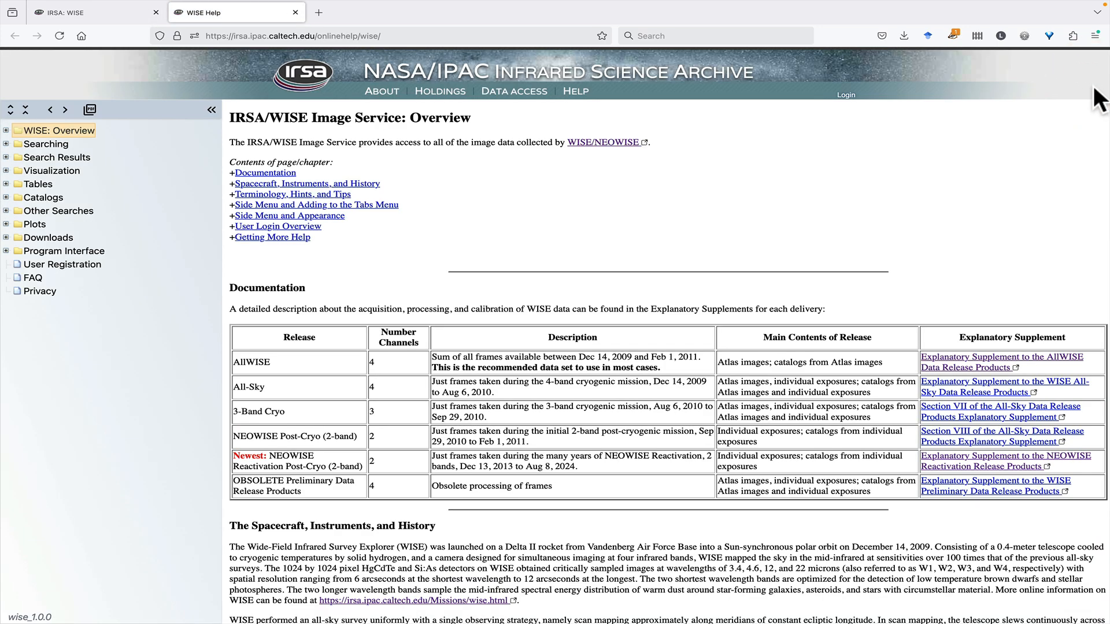